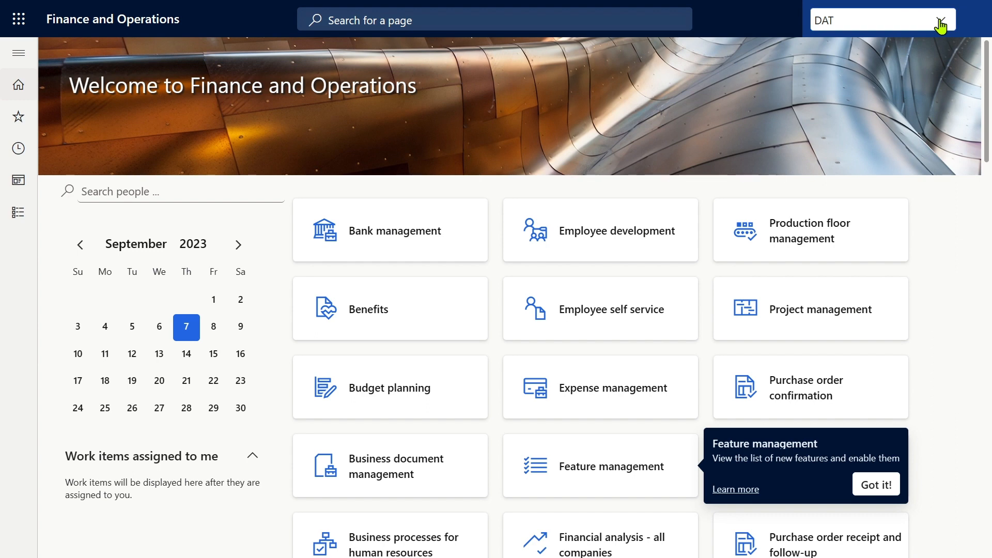
- Find and open the Legal entities page under Organization administration, and dismiss the views tip
left_click(940, 23)
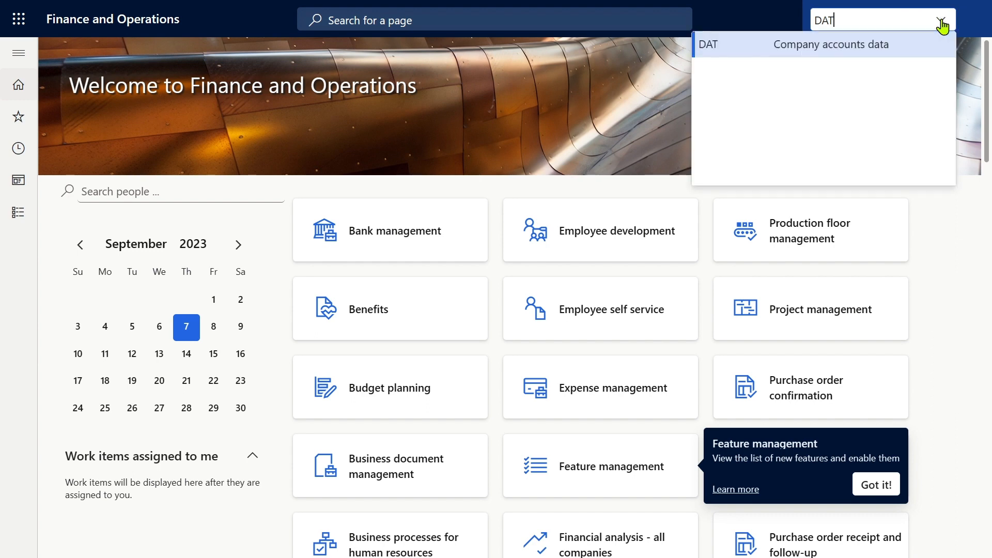
left_click(631, 15)
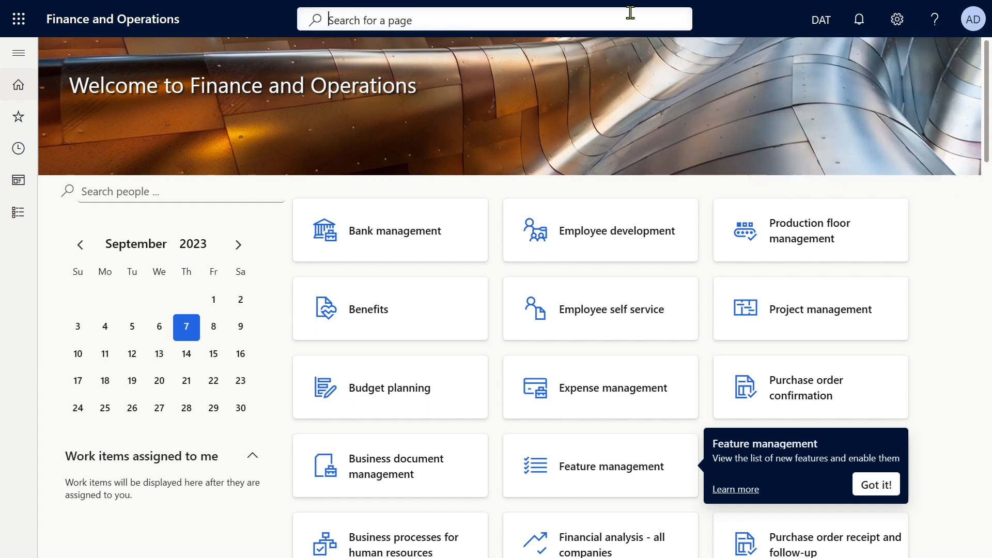
left_click(617, 20)
type("legal e")
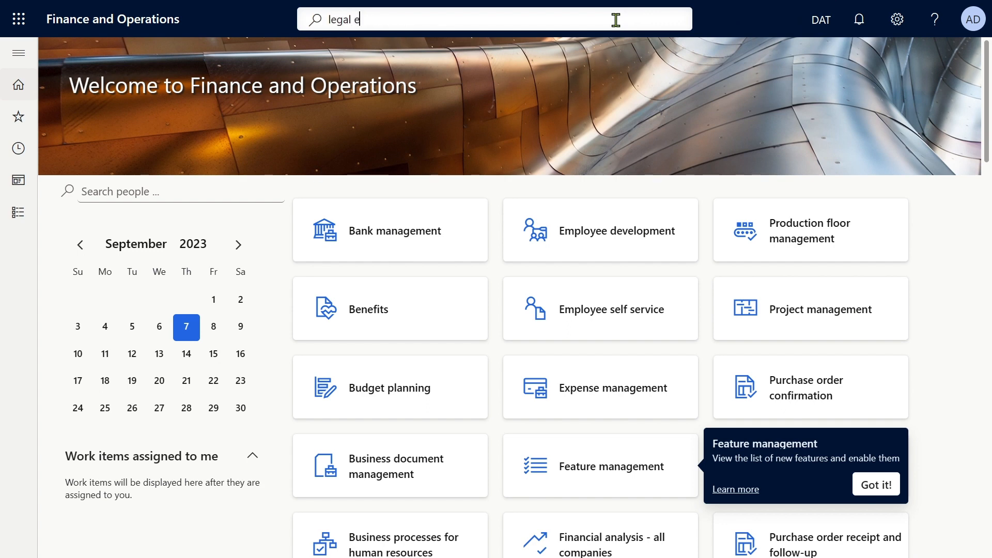
type("ntities")
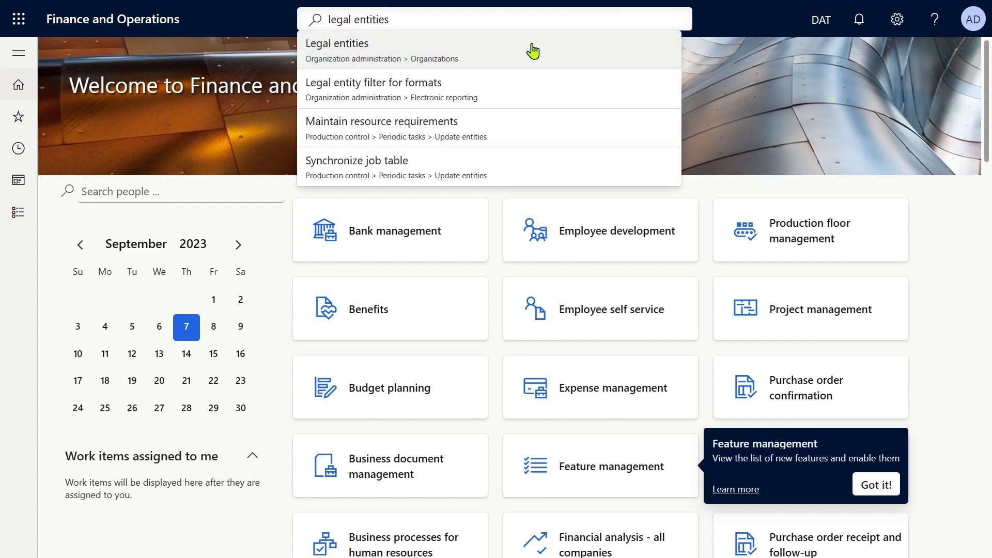
left_click(533, 51)
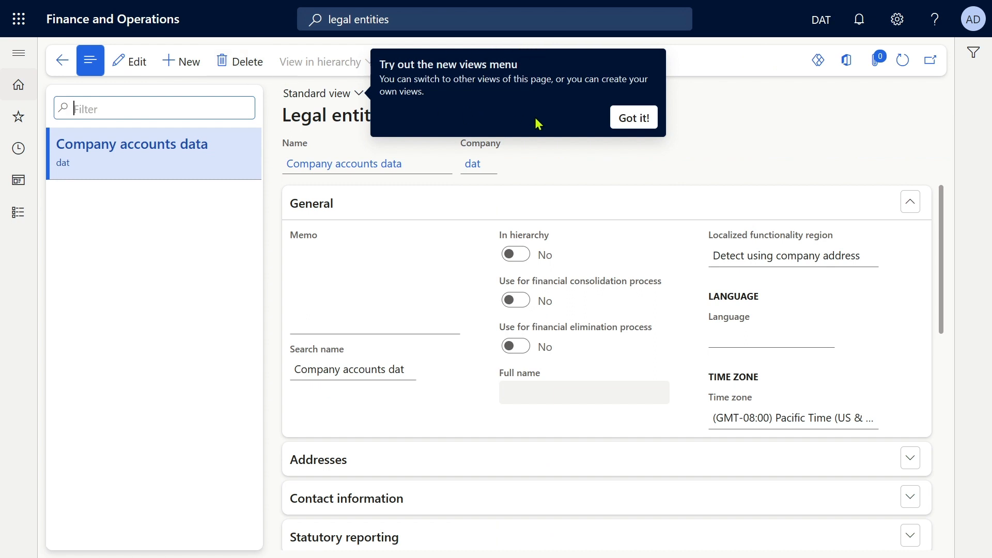
left_click(627, 119)
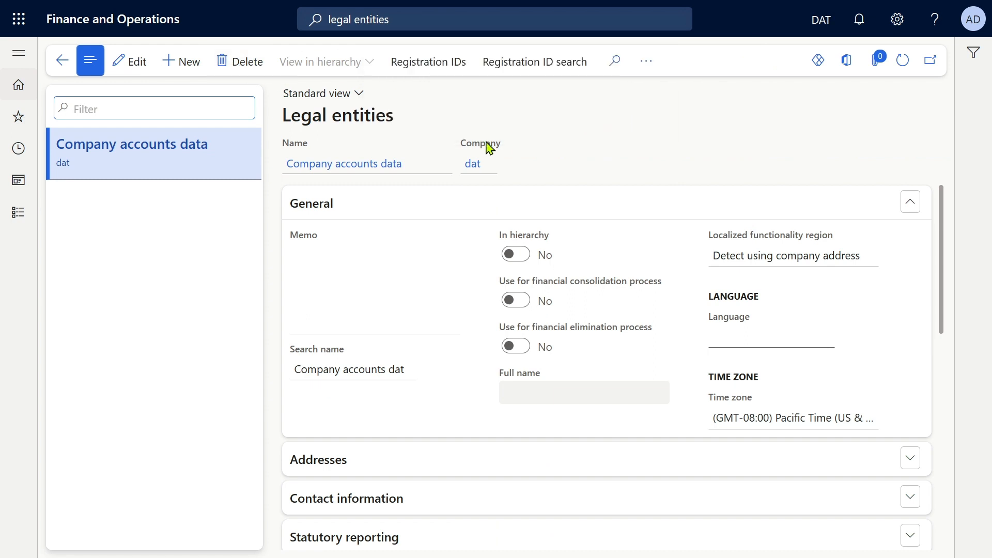
- Create a new legal entity named Burunchi with company code BUR and country/region USA
left_click(176, 67)
type("Burunchi")
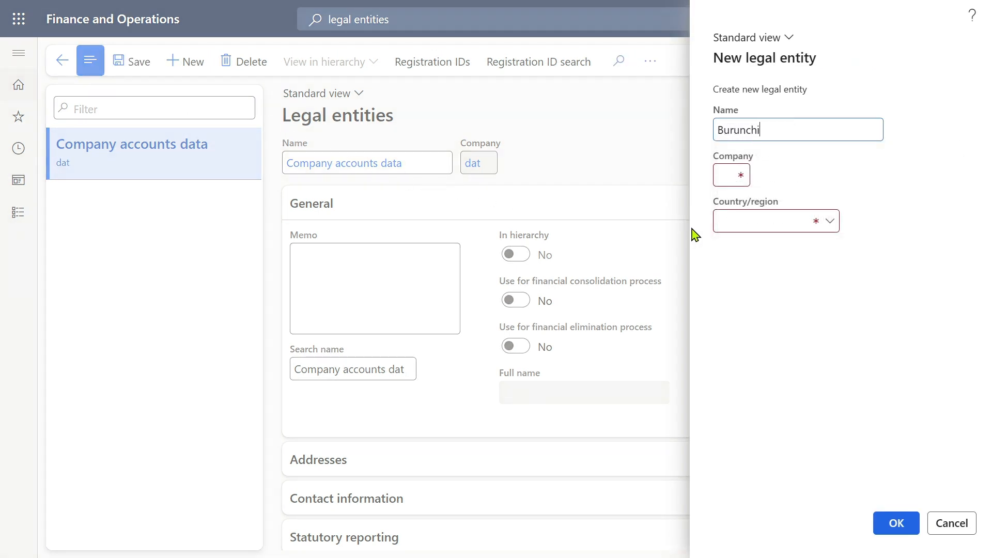
key("Tab")
type("B")
key("Tab")
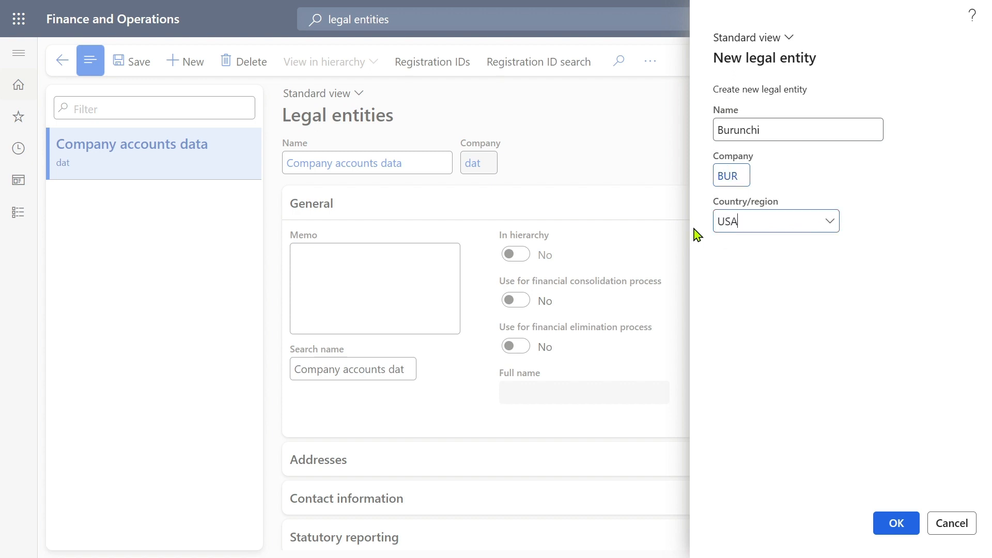
left_click(902, 524)
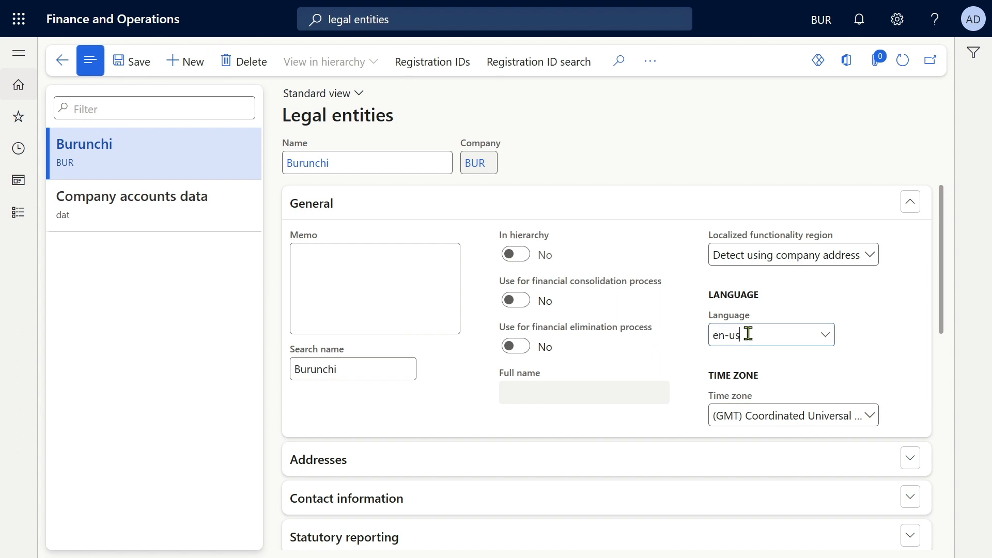
- Set the Burunchi legal entity's language to en-US and its time zone to (GMT-08:00) Tijuana, Baja California
key("Tab")
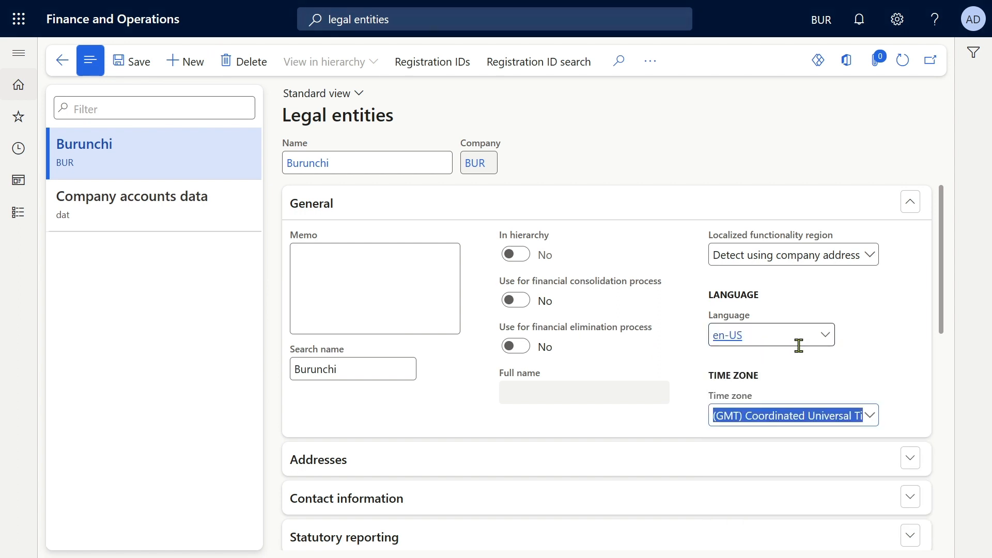
left_click(871, 416)
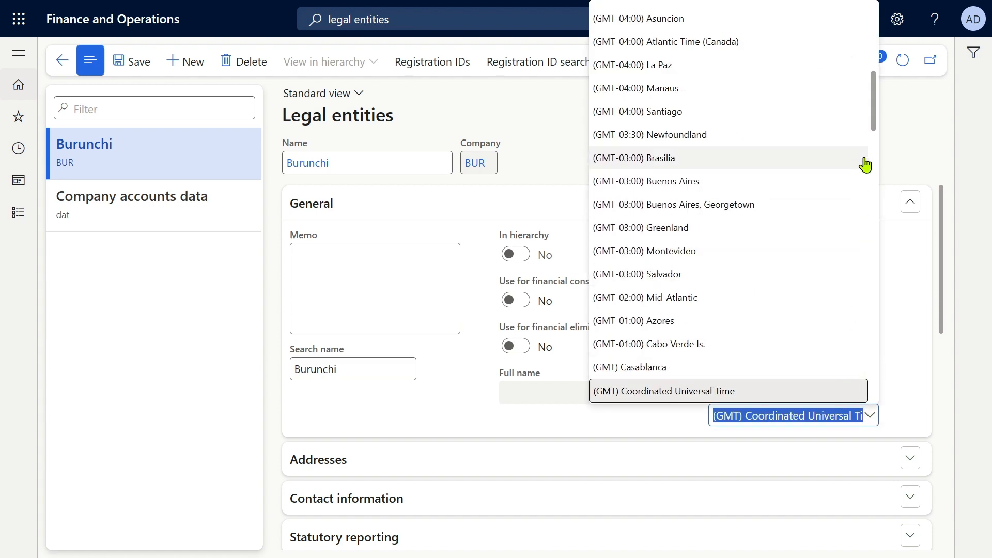
left_click_drag(875, 110, 879, 54)
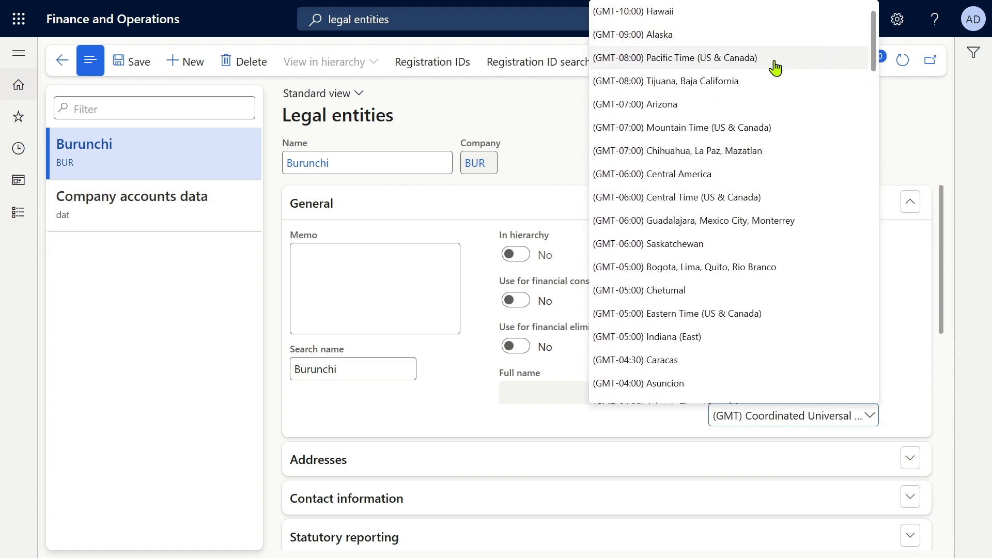
left_click(713, 83)
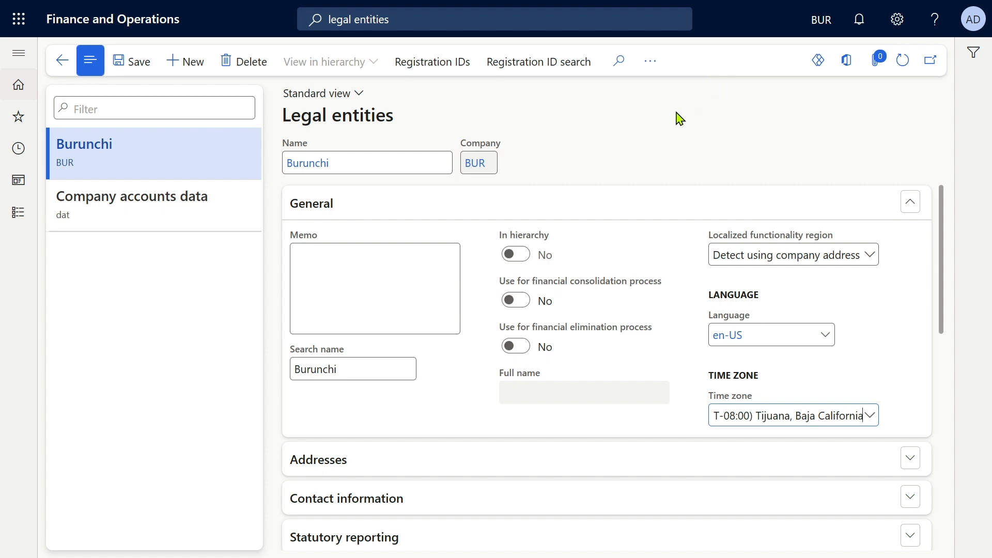
- Enter the legal entity's memo "In this walkthrough we're setting up a new company as if we're doing an implementation from scratch."
left_click(385, 280)
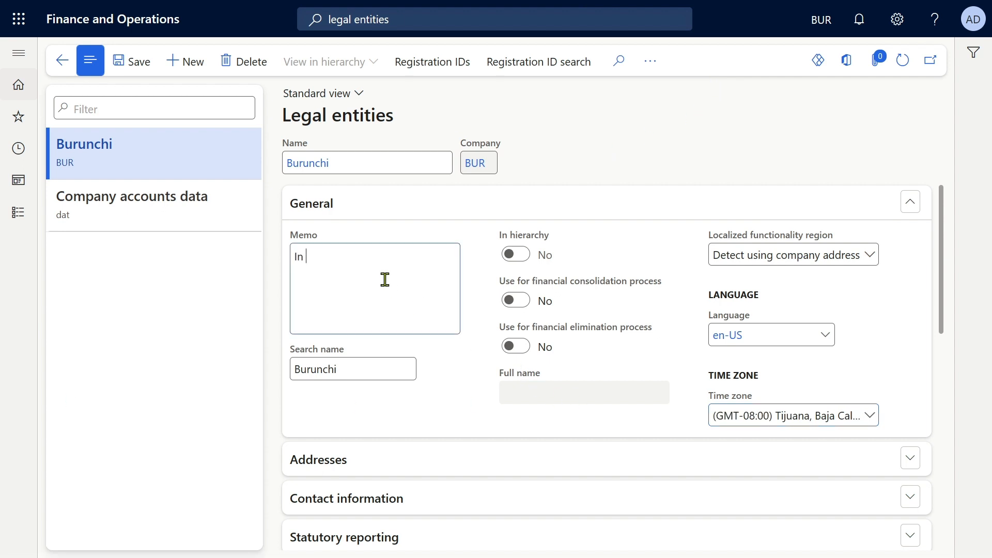
type("In this walkthrough we")
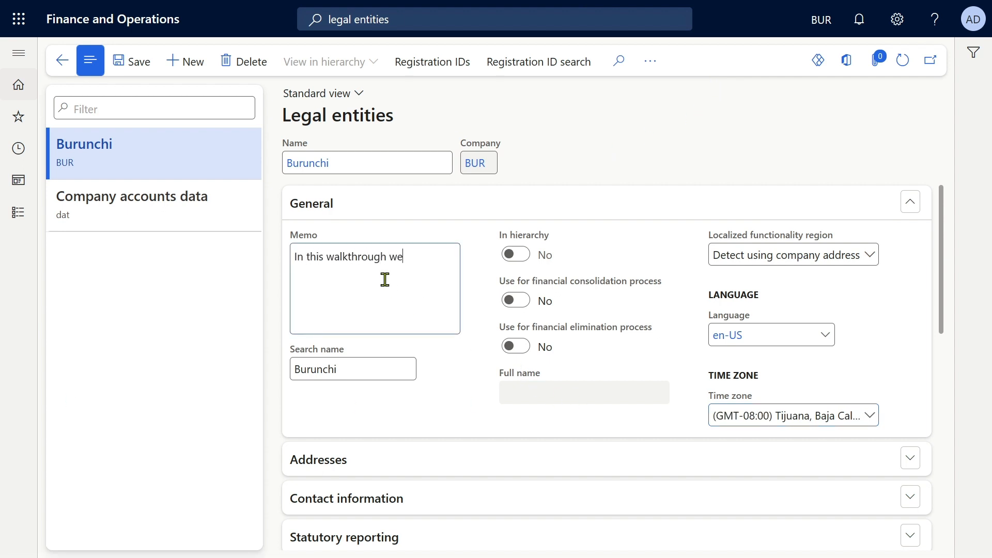
type("'re setting up a new company as if we")
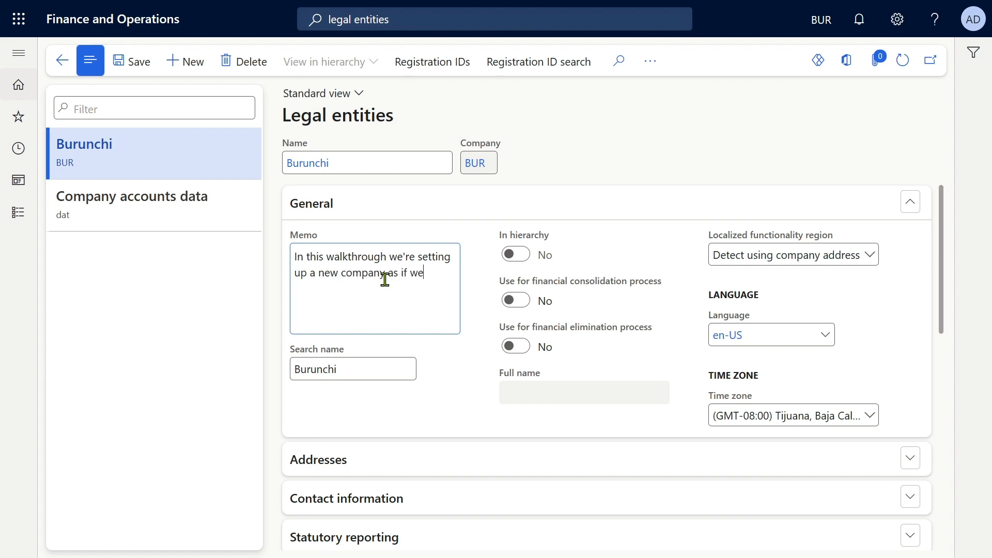
type("'re doing an implementation from scratch.")
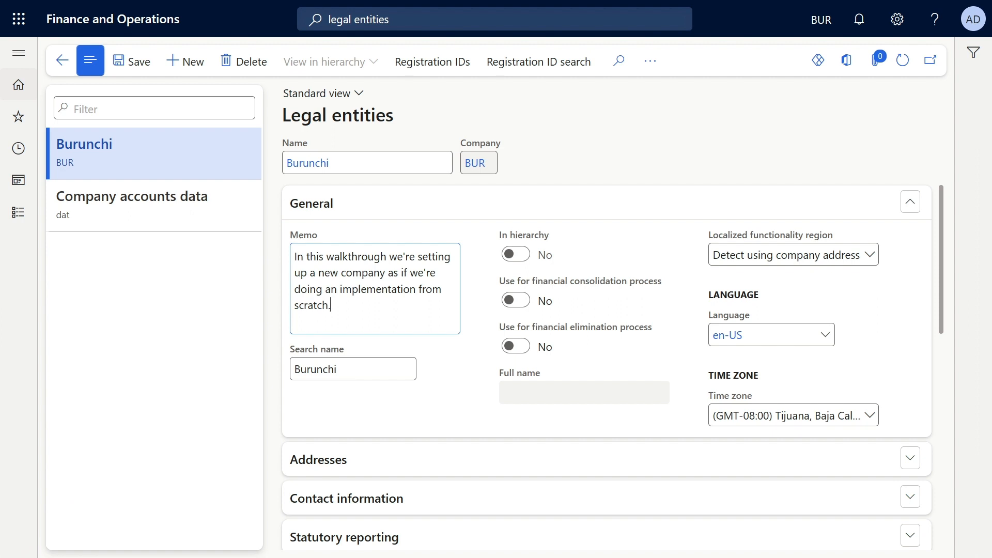
- Search for "currencies" and open the Currencies page
left_click(420, 18)
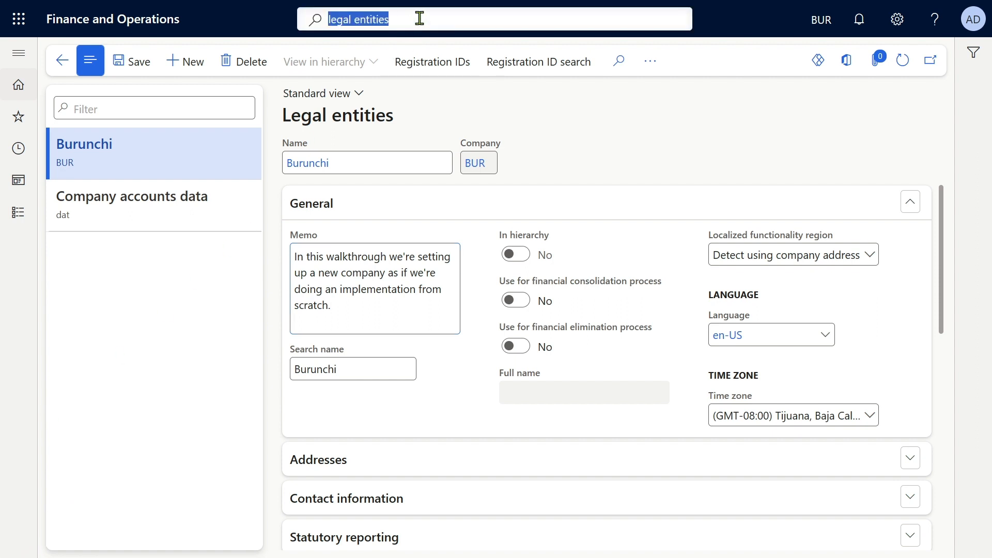
type("currencie")
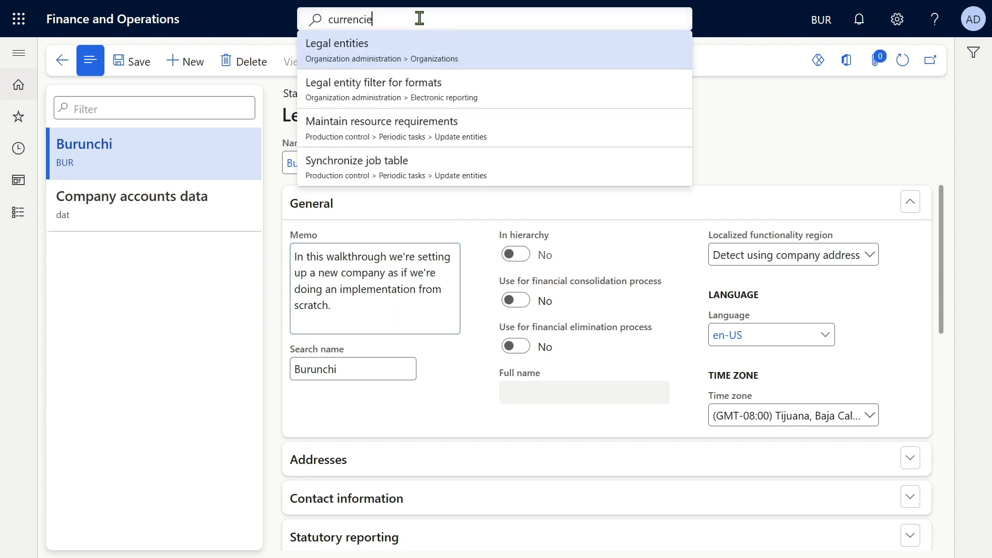
type("s")
key("Return")
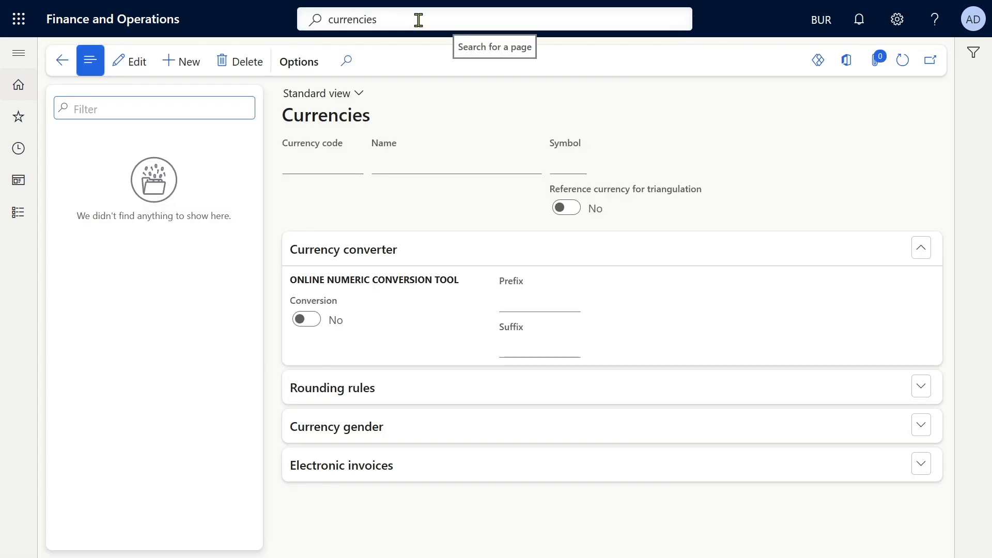
- Create a currency with code USD, name US Dollar and symbol $
left_click(188, 63)
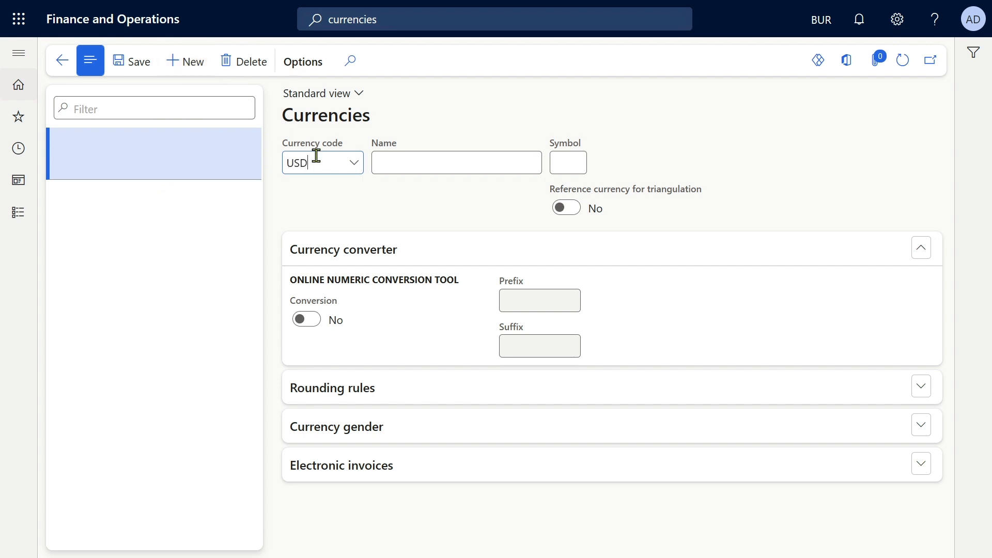
key("Tab")
type("Us ")
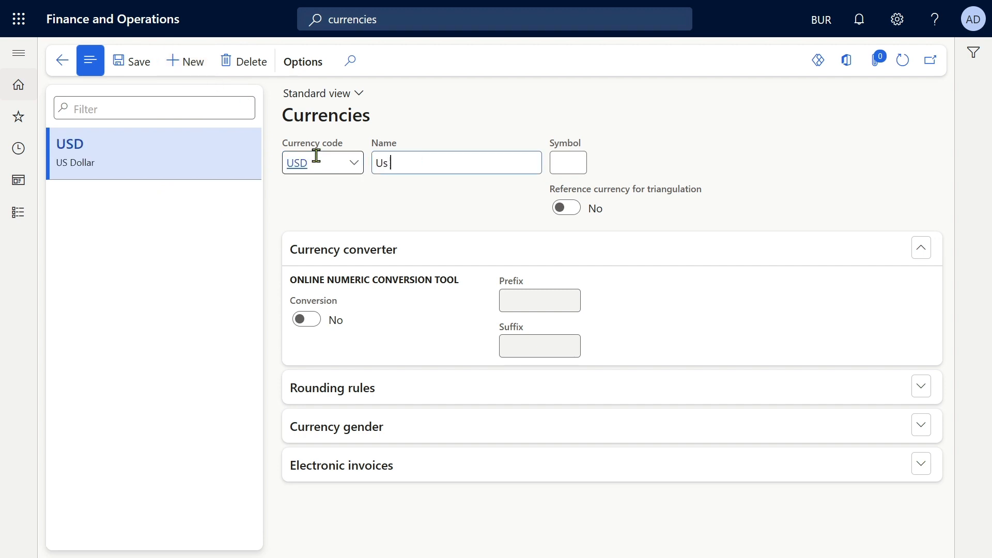
type("D")
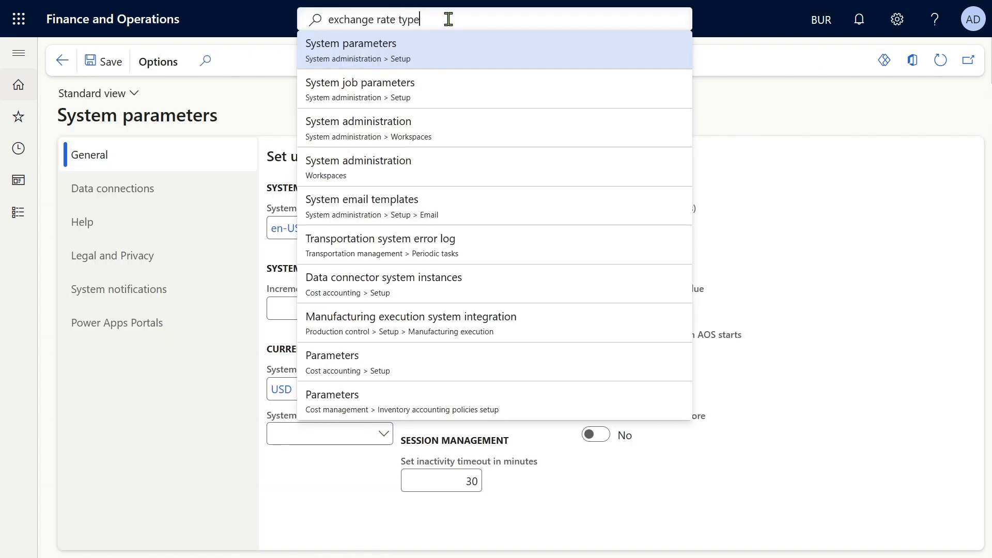
- Look up the Default rate type on the Exchange rate types page and return to the Currencies page
type("s")
key("Return")
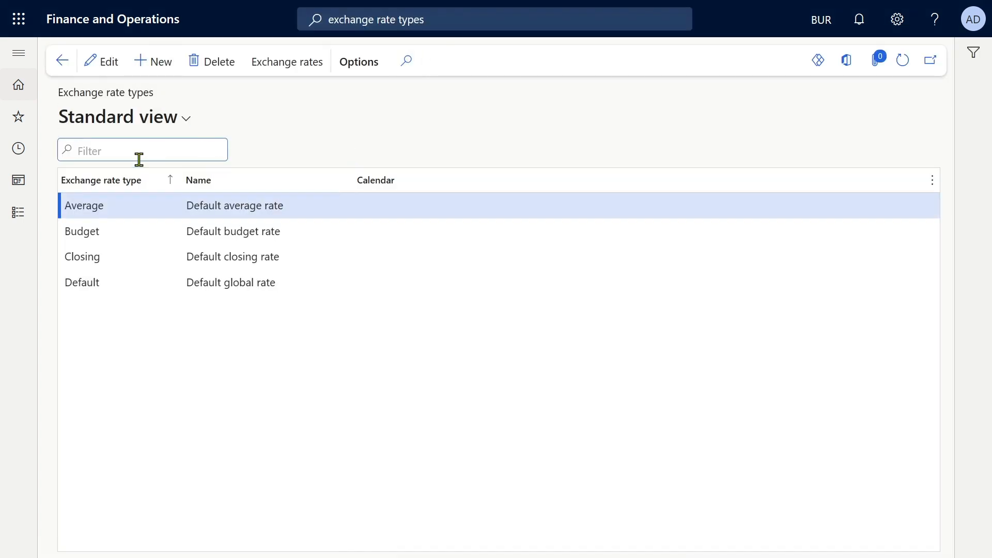
left_click(311, 278)
left_click(126, 282)
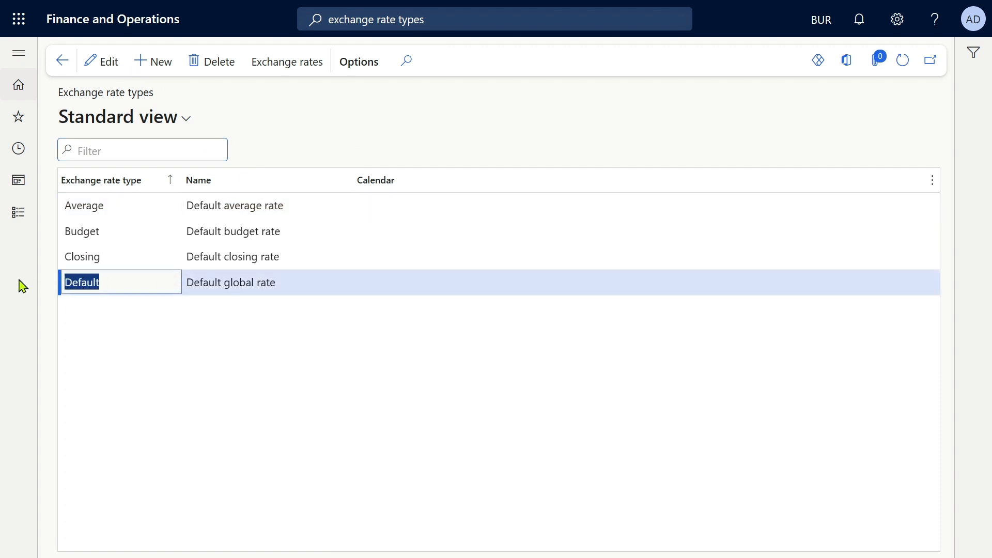
left_click(58, 63)
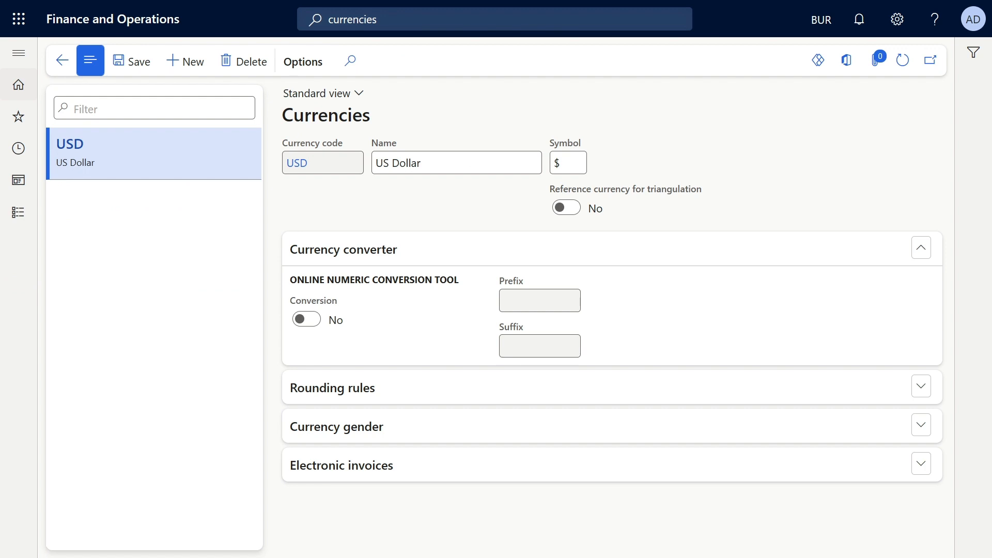
- Search for "system parameters" and open the System parameters page
left_click(410, 23)
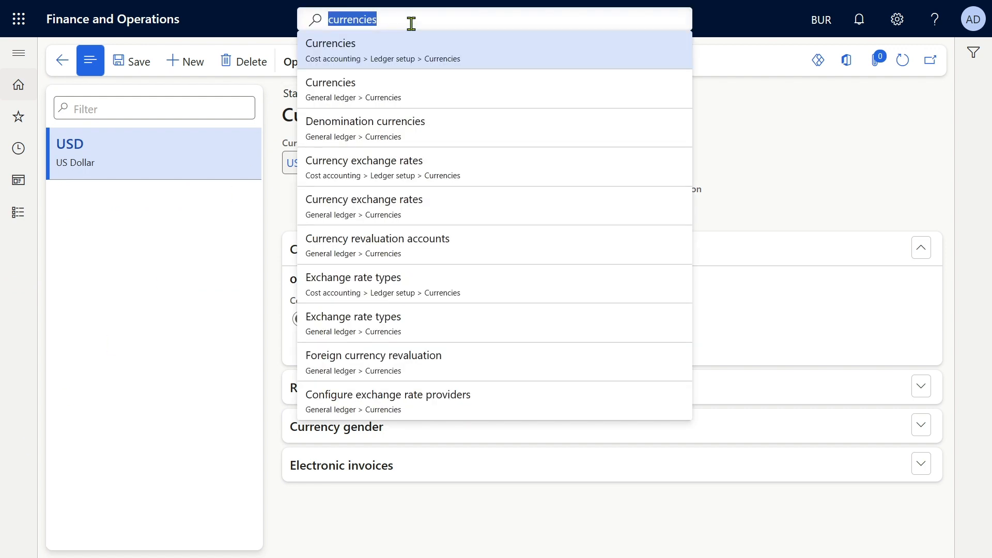
type("system par")
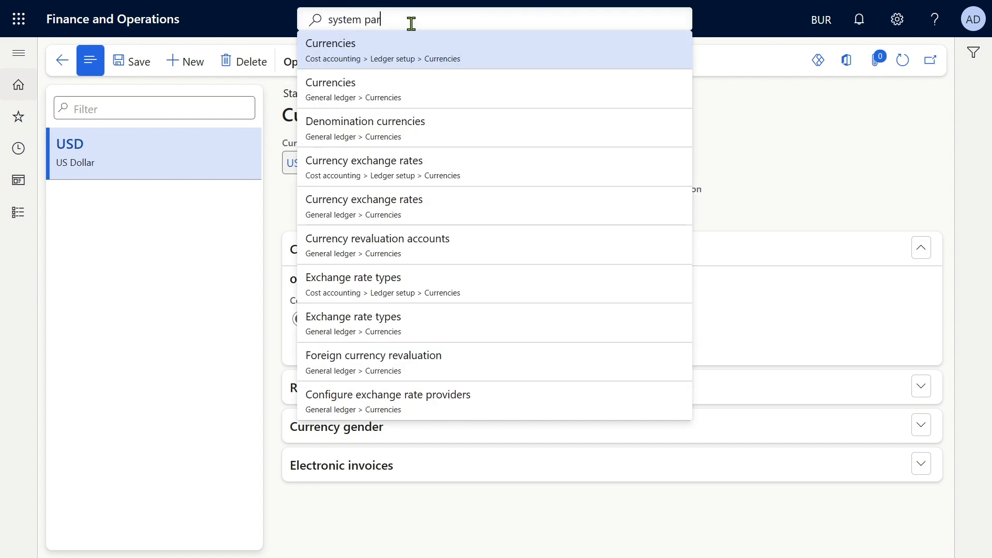
type("ameters")
key("Return")
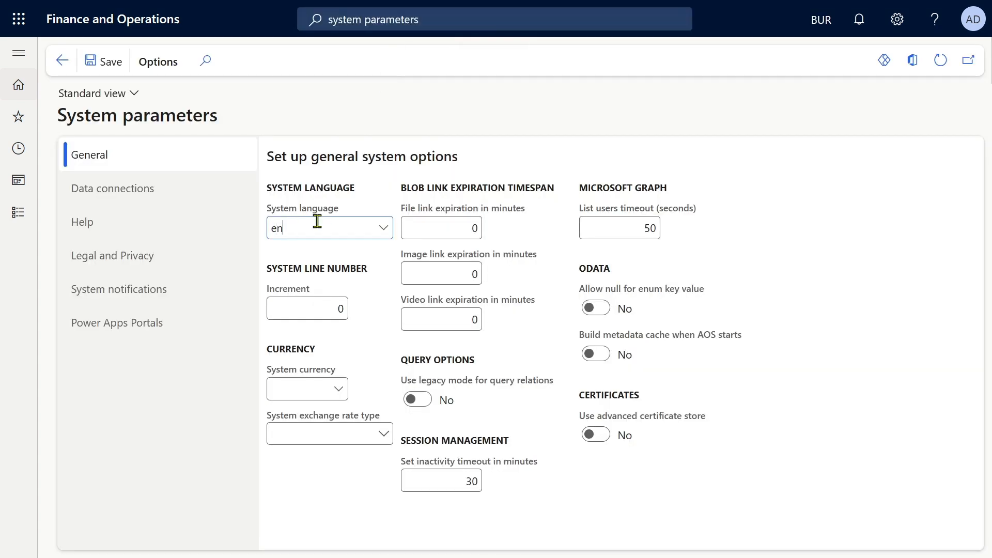
- Set the system language to en-US, system currency to USD and system exchange rate type to Default, and save
type("s")
key("Tab")
left_click(316, 387)
key("Tab")
type("Default")
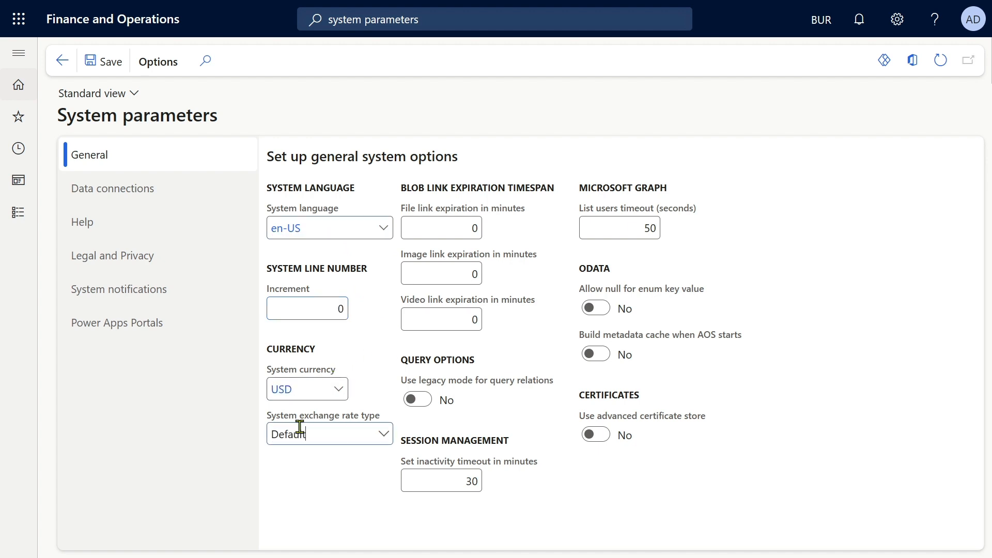
key("Tab")
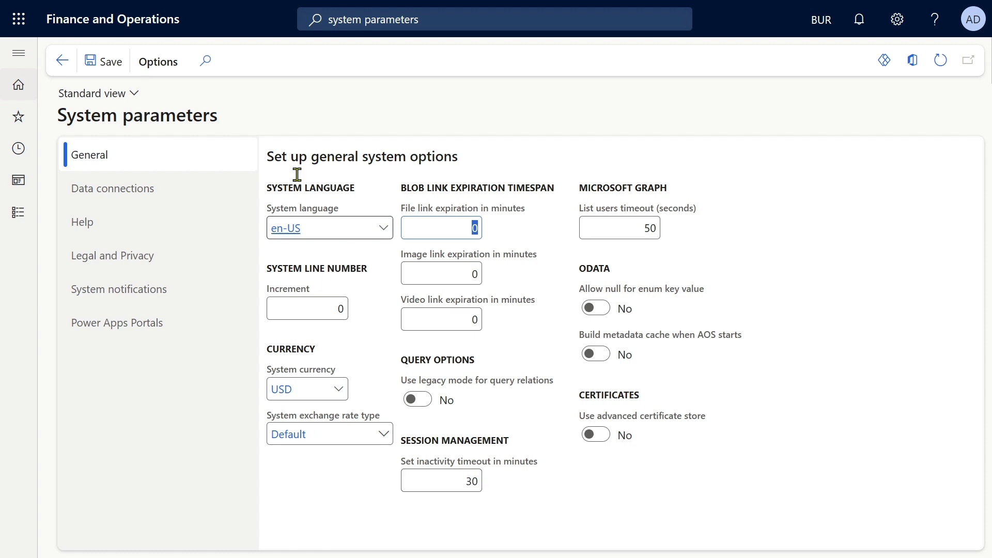
left_click(96, 65)
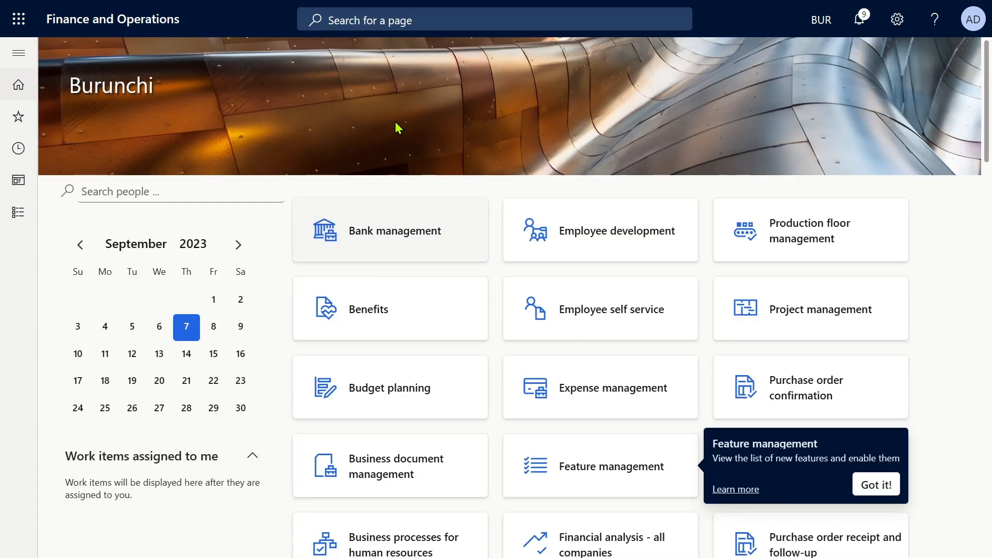
- Search for "fiscal calendar" and open the Fiscal calendars page
left_click(391, 23)
type("fiscal")
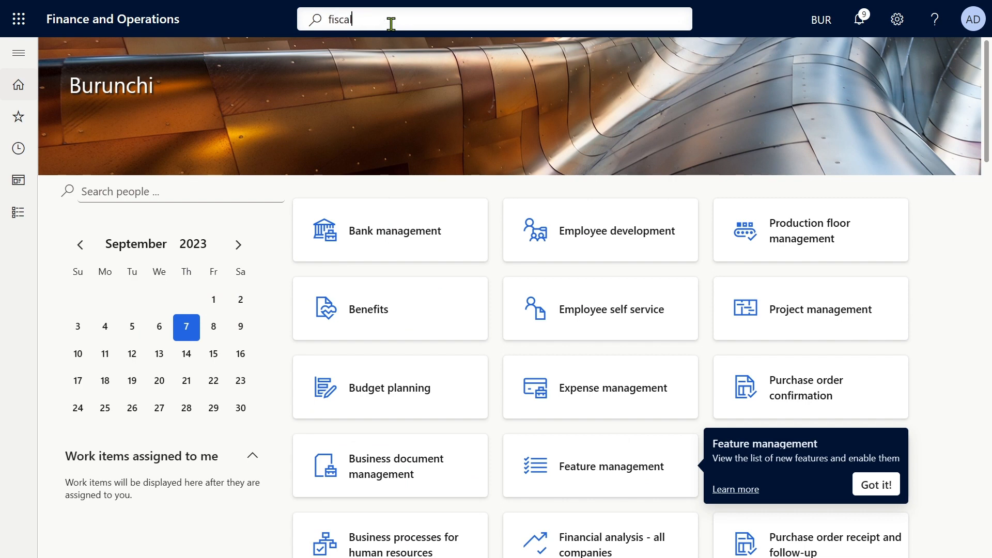
type(" calendar")
key("ctrl+a")
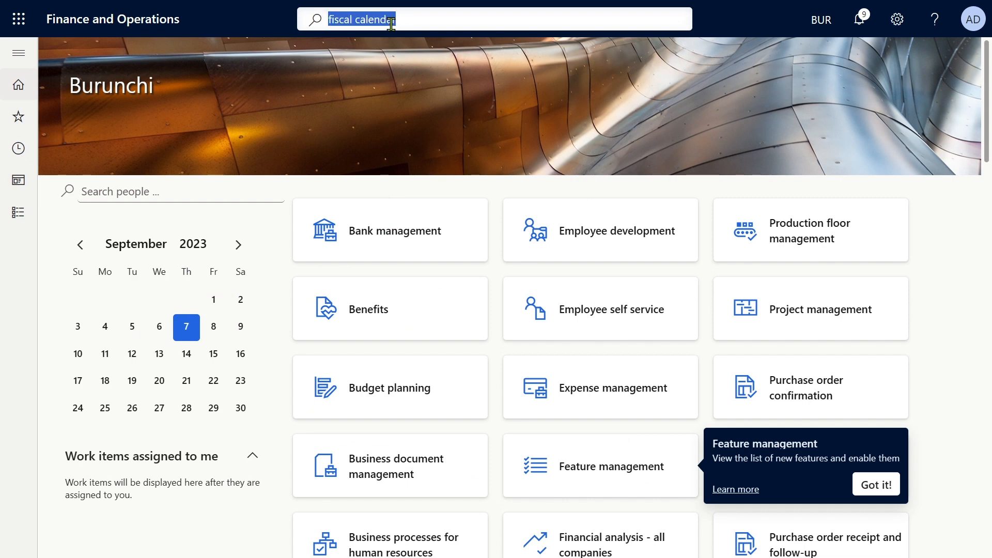
key("Return")
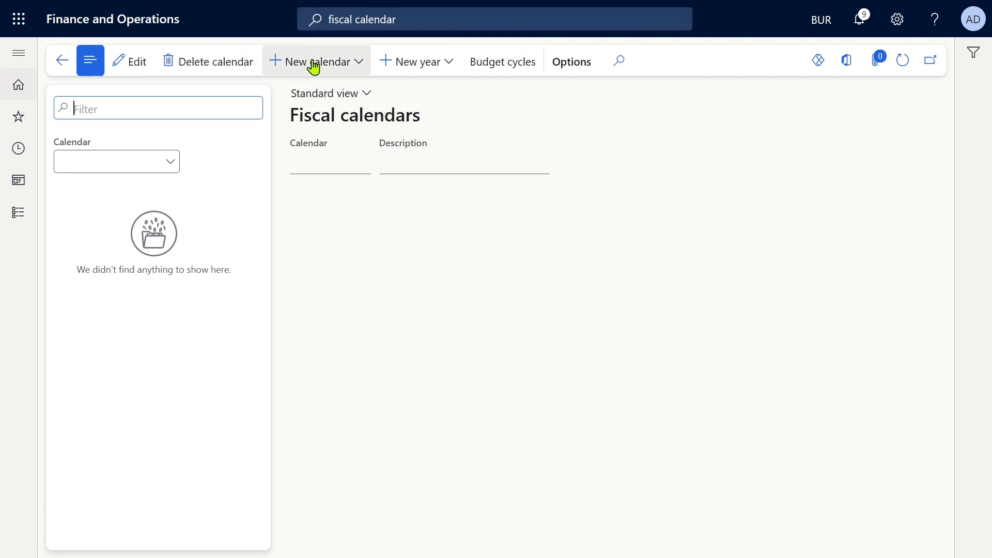
- Create fiscal calendar CY, described as Calendar, with fiscal year 2023 running 1/1/2023 to 12/31/2023 in one-month periods
left_click(331, 62)
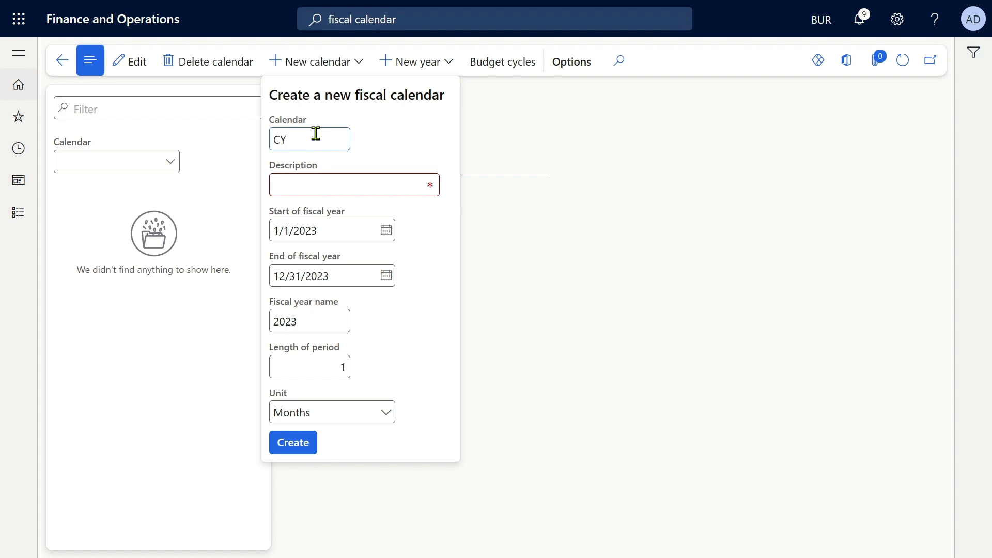
key("Tab")
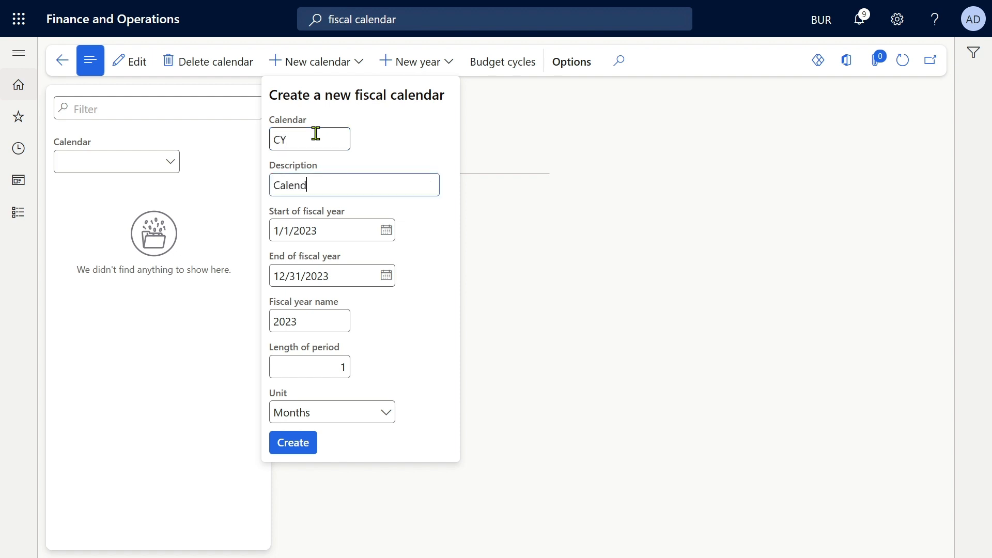
key("Tab")
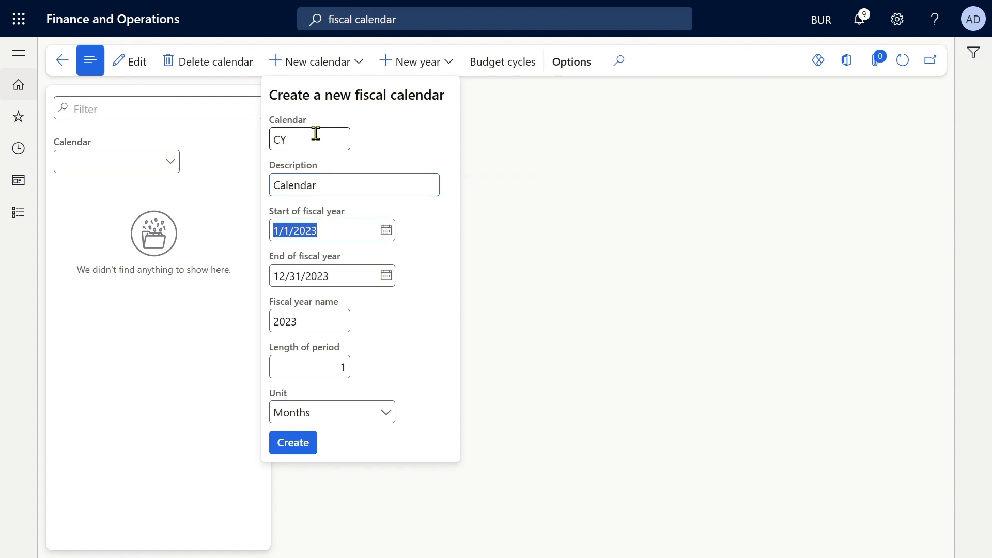
key("Tab")
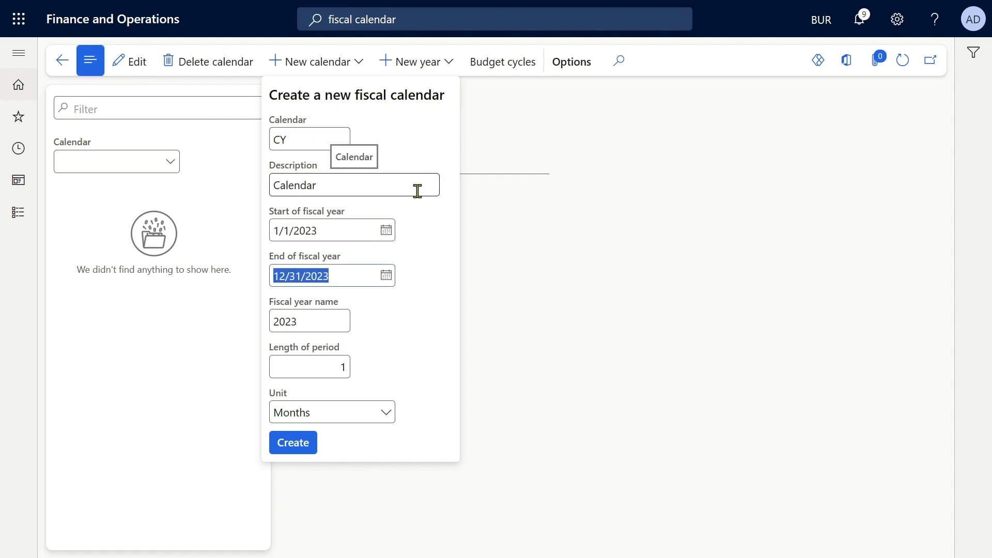
key("Tab")
key("Tab")
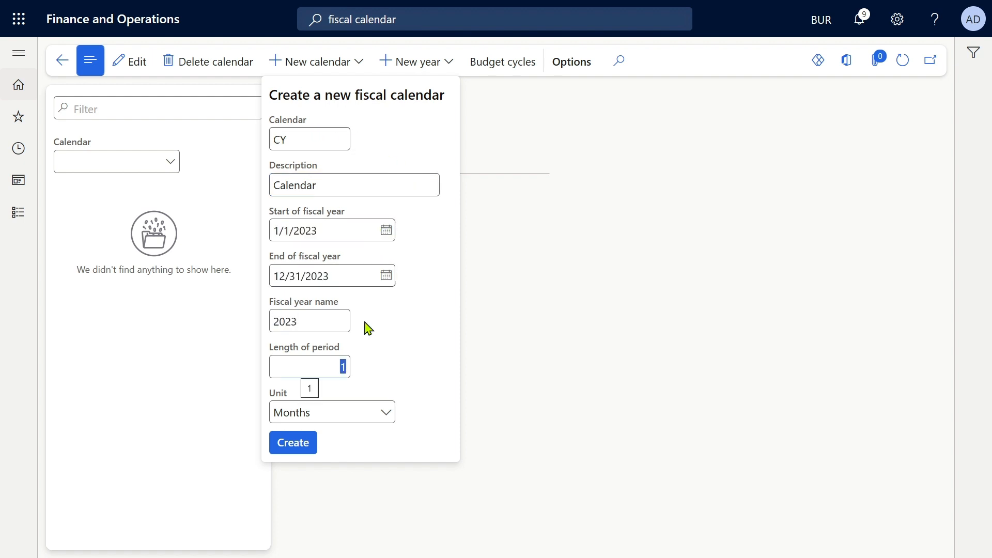
left_click(299, 448)
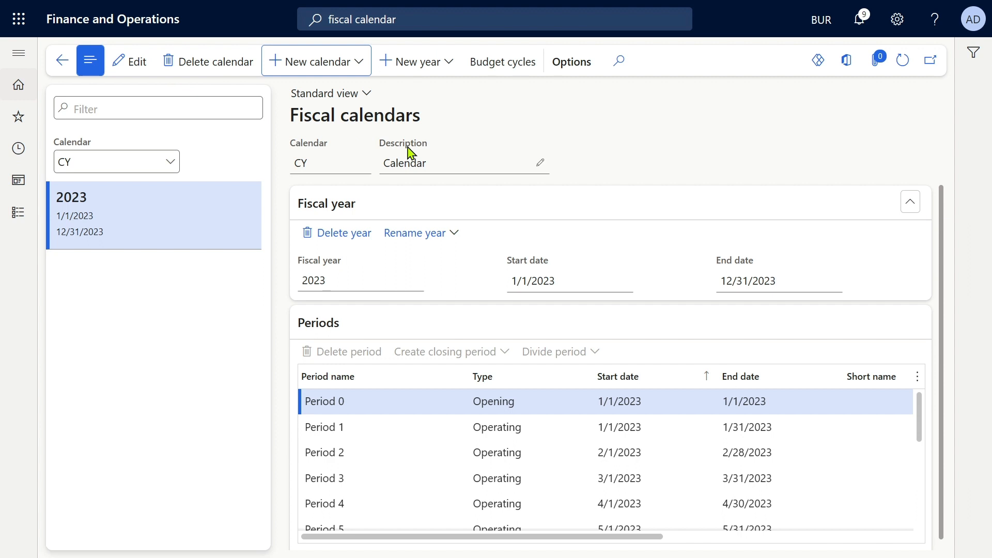
mouse_move(941, 234)
left_mouse_down()
mouse_move(958, 358)
mouse_move(947, 225)
left_mouse_up()
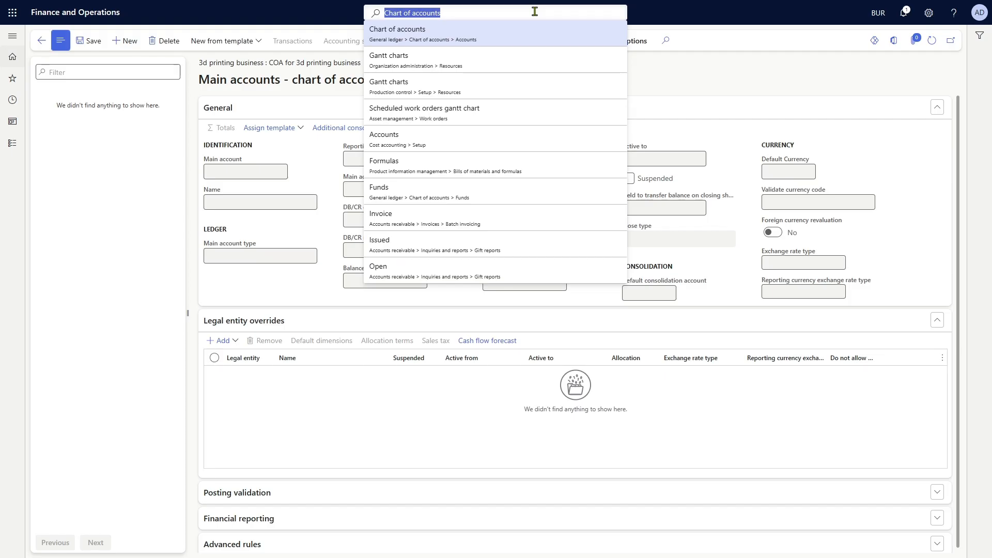
- Open the Chart of accounts page and start main account 10000 named Assets in the 3d printing business chart
left_click(525, 31)
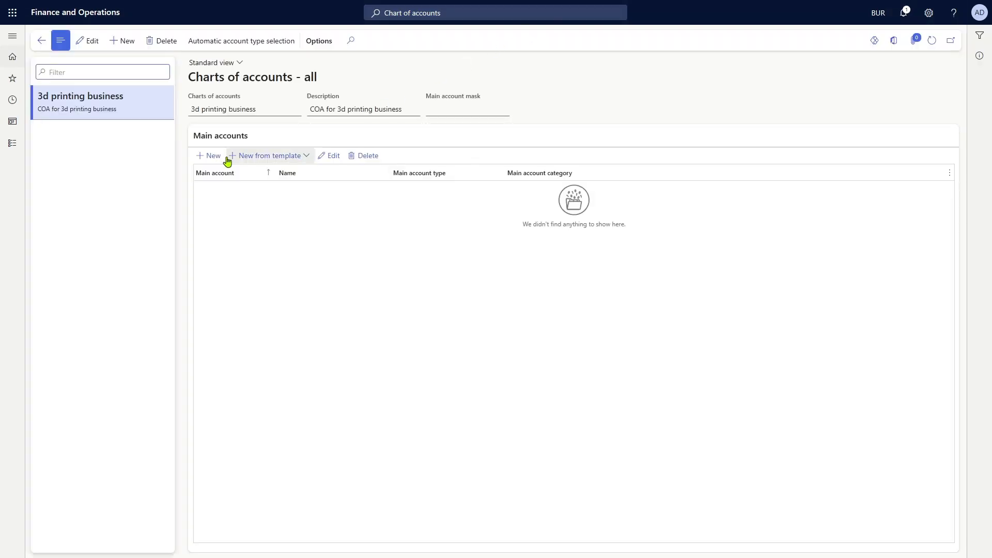
left_click(213, 158)
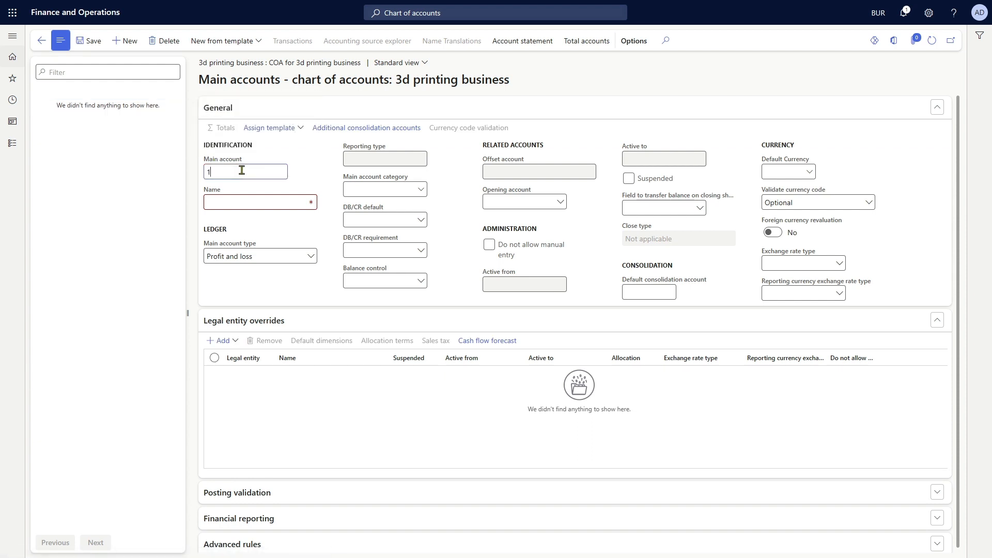
key("Tab")
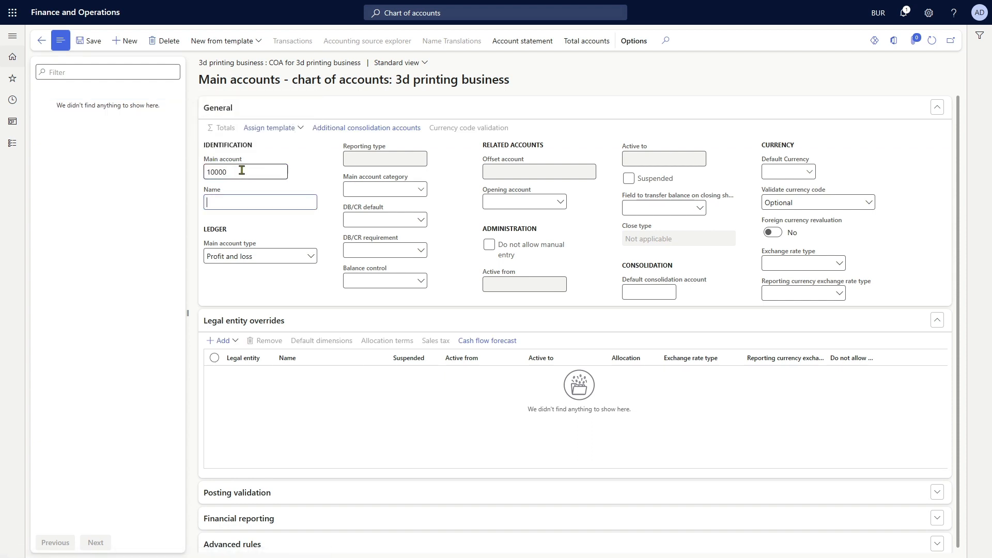
type("Assets")
key("Tab")
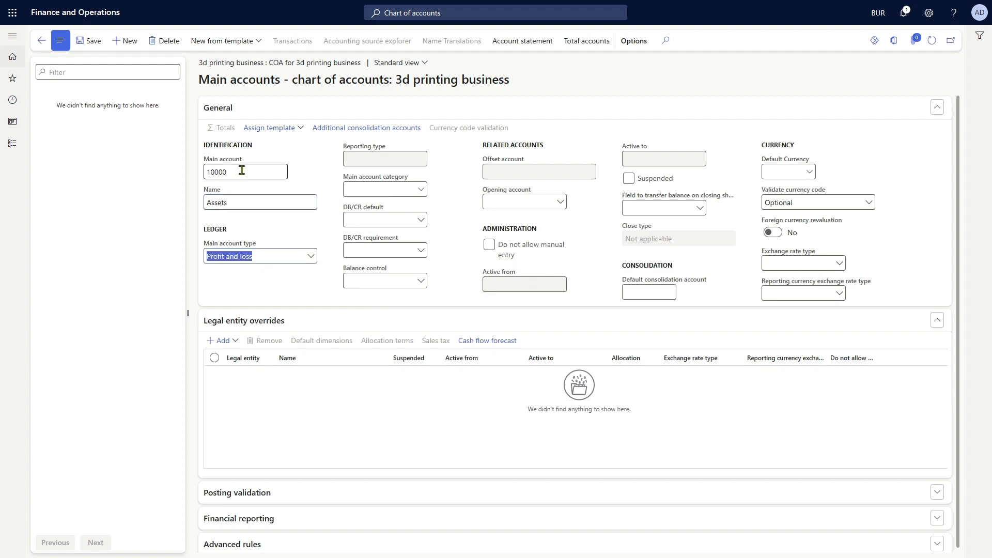
- Set the Assets account's type to Reporting, reporting type to Header and default currency to USD, and save it
left_click(311, 257)
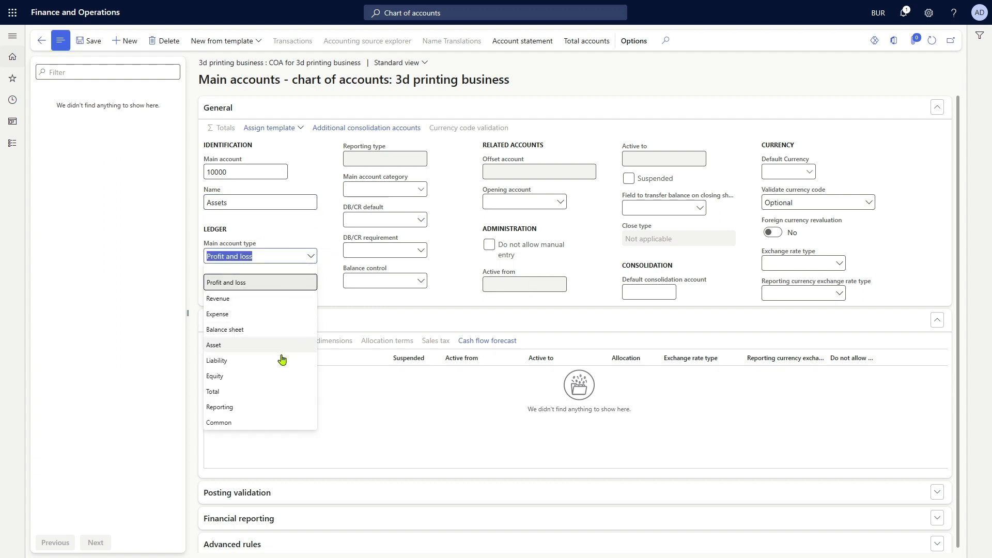
left_click(264, 407)
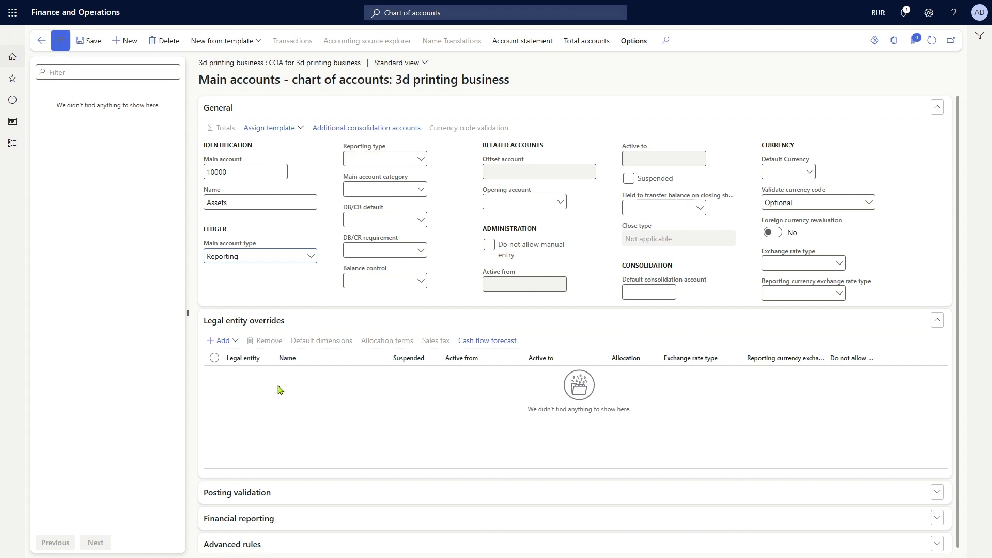
left_click(420, 160)
left_click(84, 40)
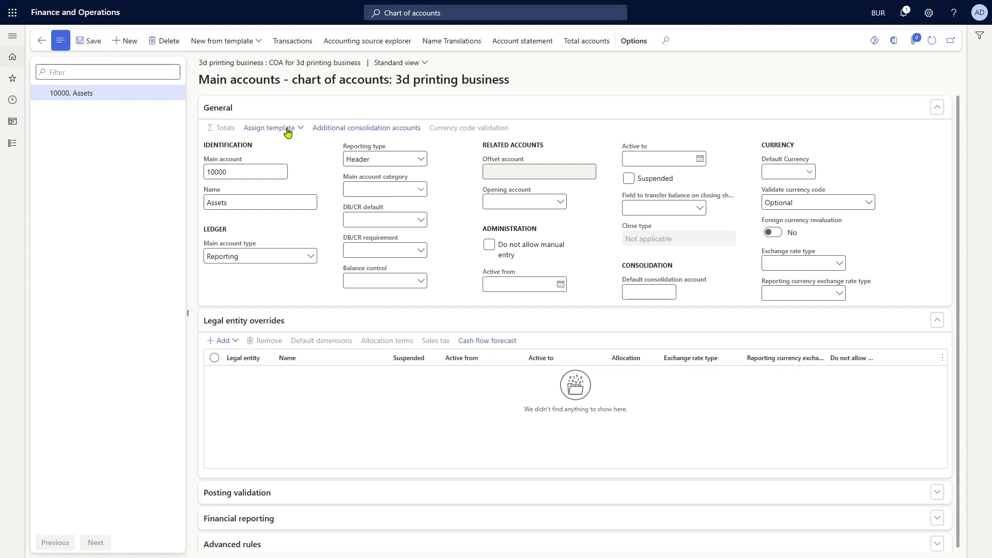
left_click(798, 173)
key("shift+Tab")
left_click(86, 41)
- Switch to the COA.xlsx workbook in Excel, copy the Cash in Bank account number, and return to Finance and Operations
key("alt+Tab")
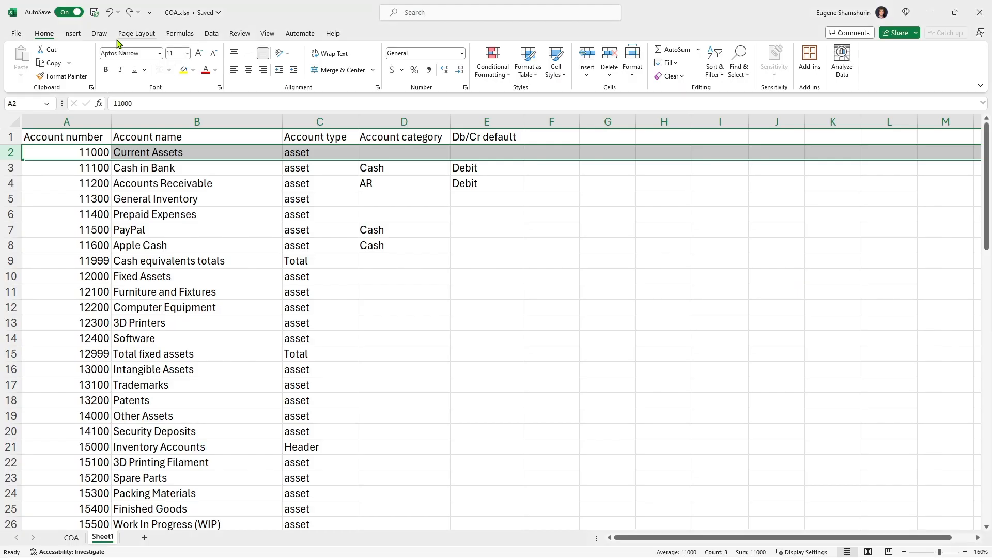
left_click(88, 164)
key("ctrl+c")
key("alt+Tab")
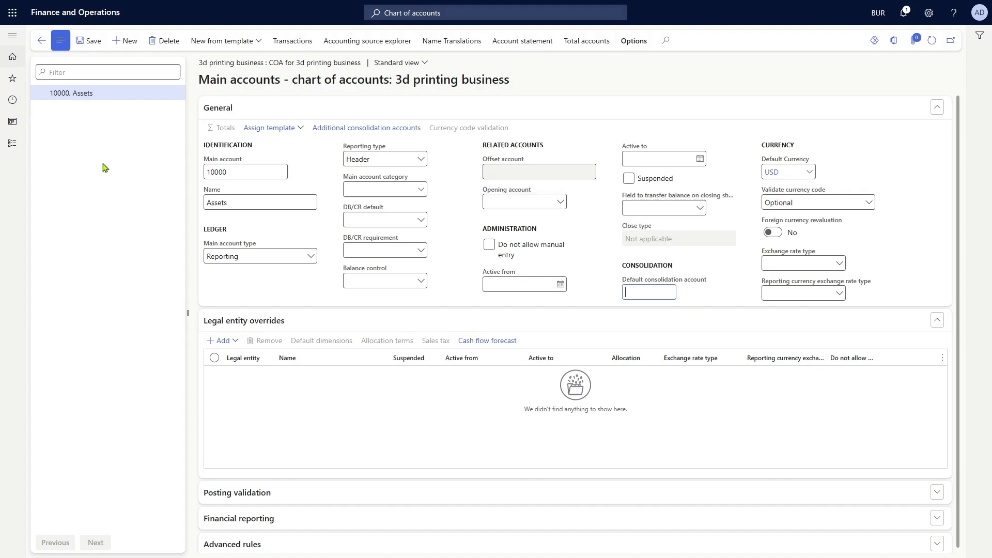
- Add main account 11100 named Cash in bank with type Asset and main account category CASH
left_click(133, 45)
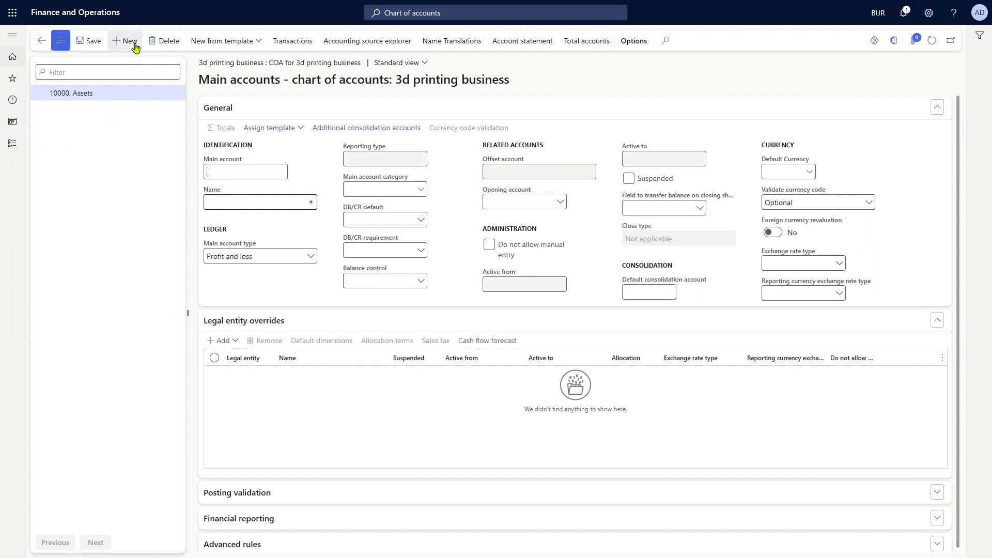
key("Tab")
type("C")
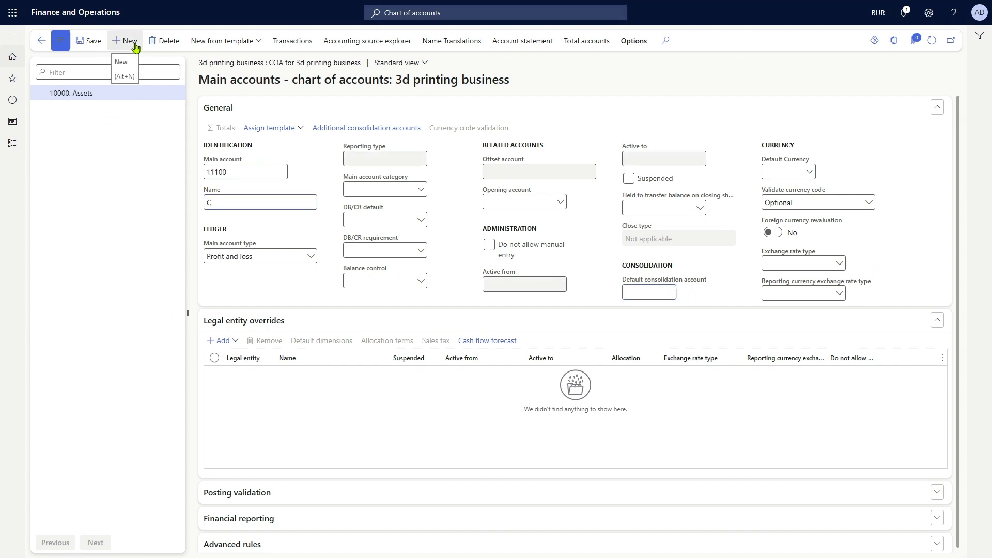
type("ash in bank")
left_click(310, 256)
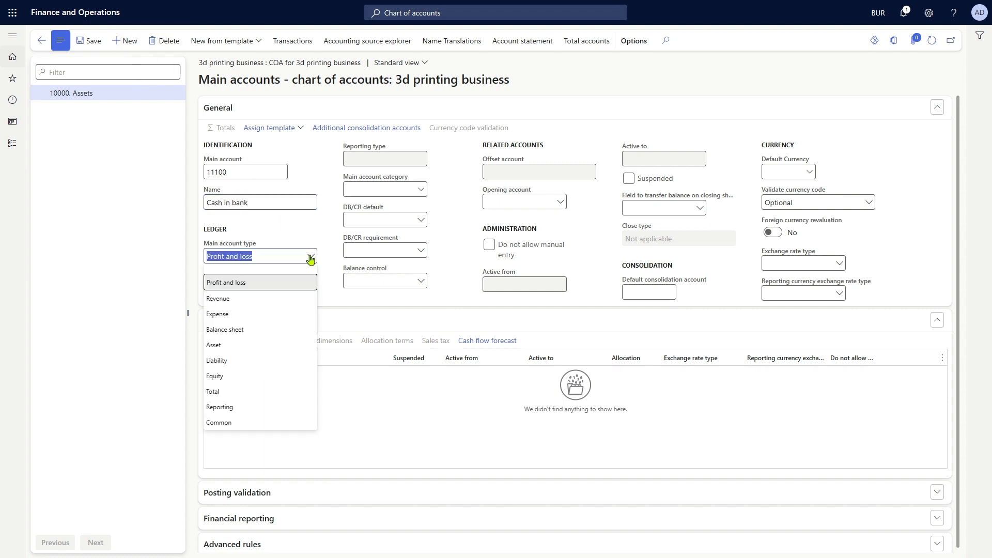
left_click(248, 345)
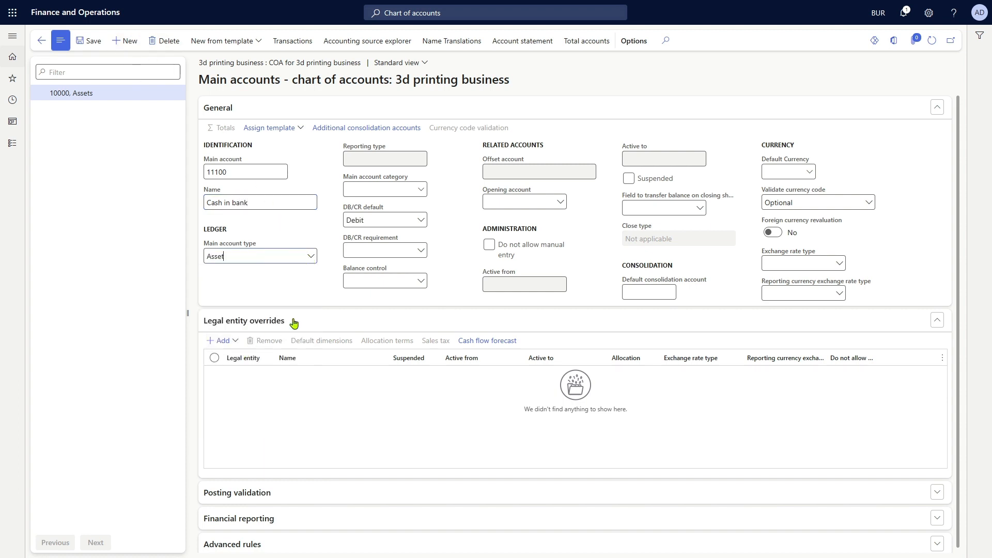
left_click(421, 190)
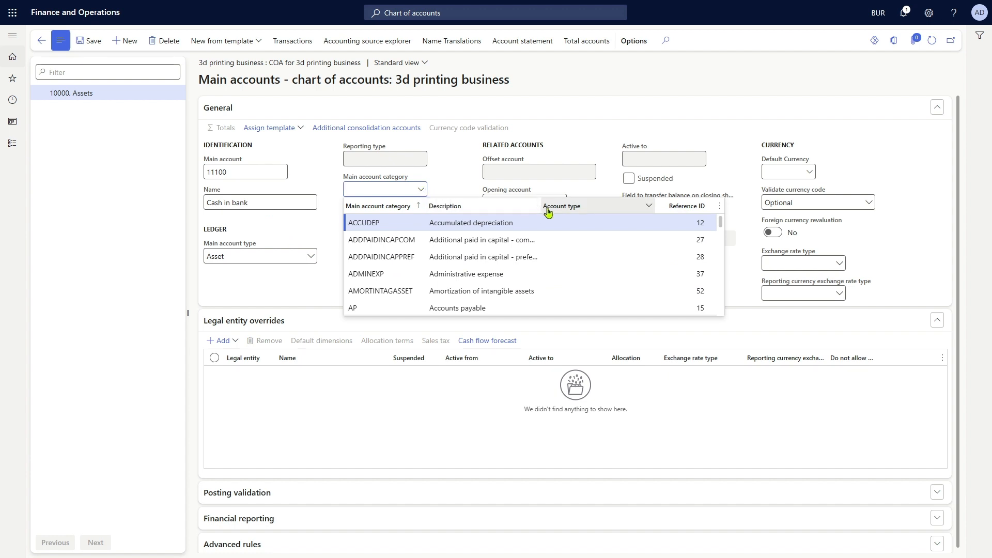
scroll(485, 270, "down", 2)
left_click(486, 270)
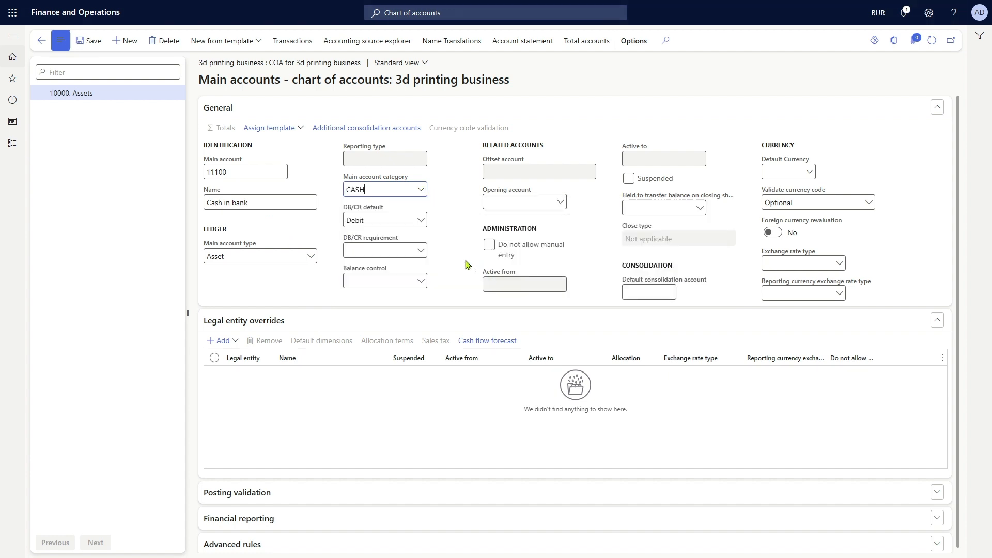
- Add main account 11200 named Accounts Receivable with type Asset and choose its main account category
key("alt+n")
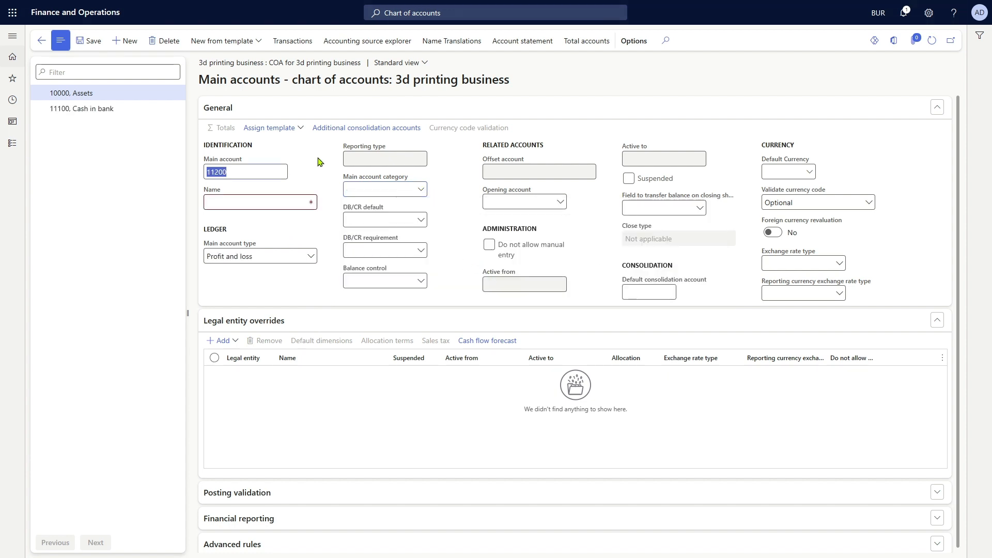
left_click(238, 201)
type("Accounts Receivable")
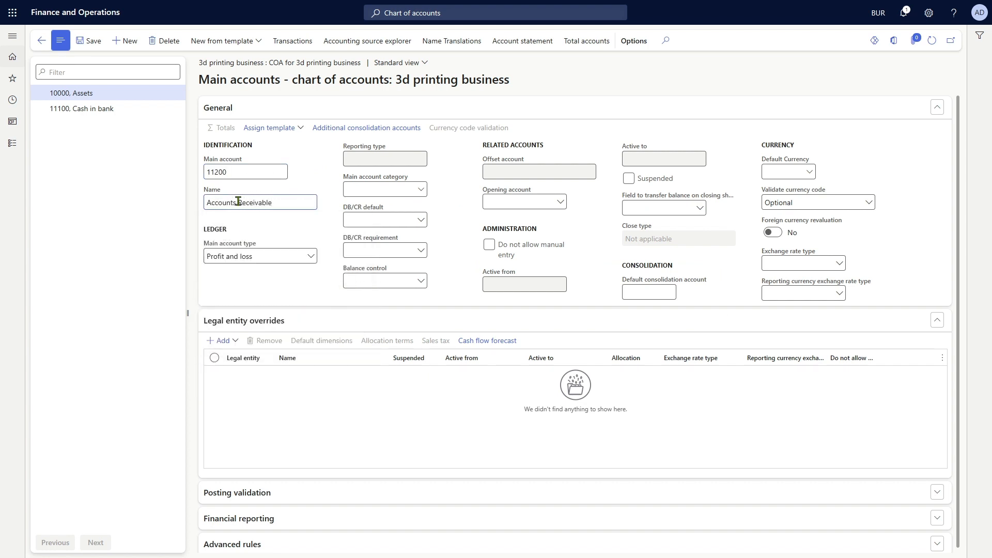
key("Tab")
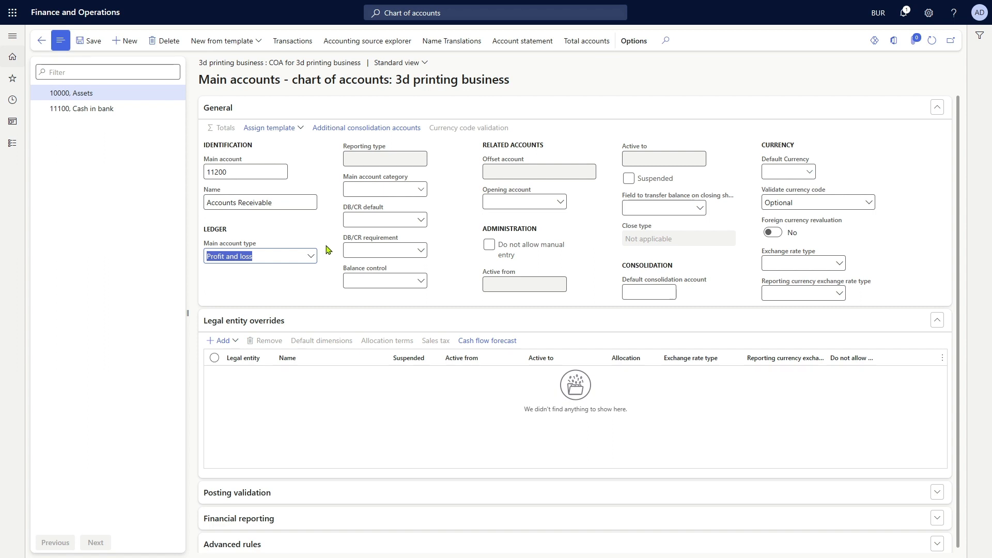
type("as")
left_click(267, 273)
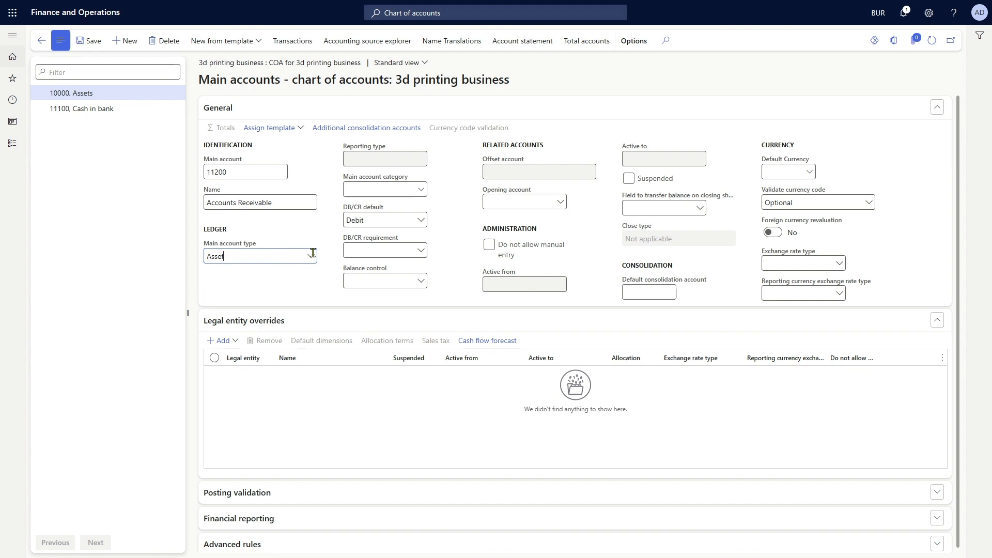
left_click(397, 191)
key("Tab")
key("Tab")
key("Tab")
- Add main account 11300 named General Inventory with main account type Asset
left_click(130, 45)
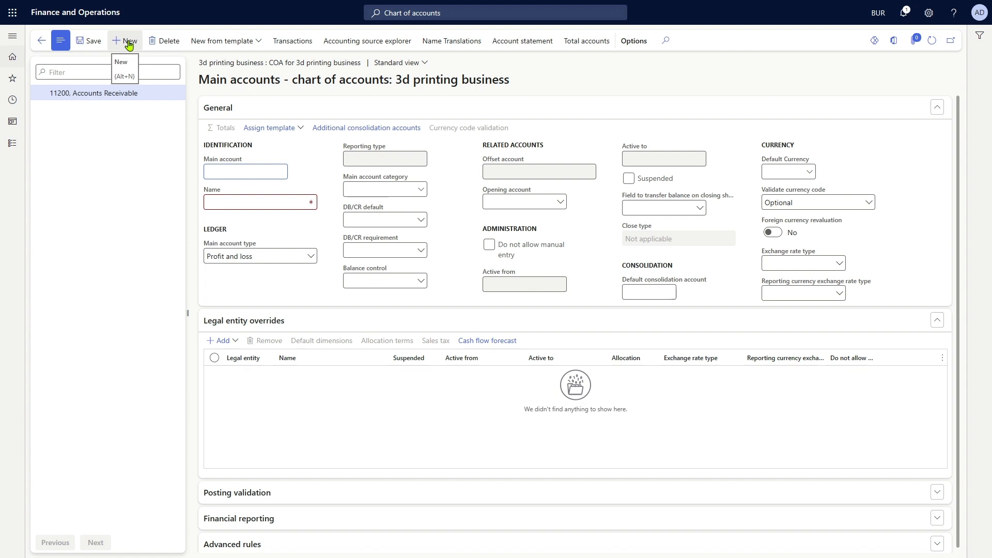
type("G")
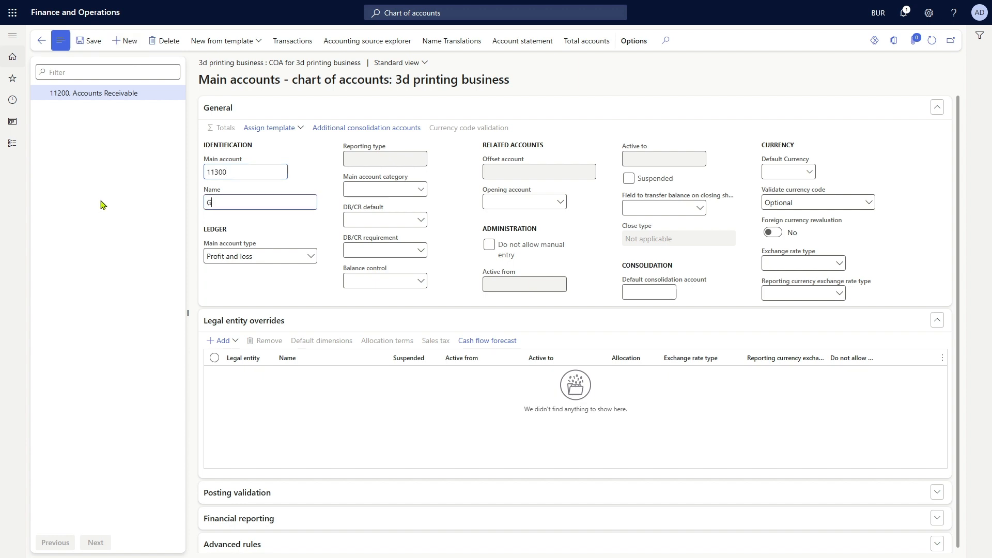
type("eneral Inventory")
key("Tab")
type("A")
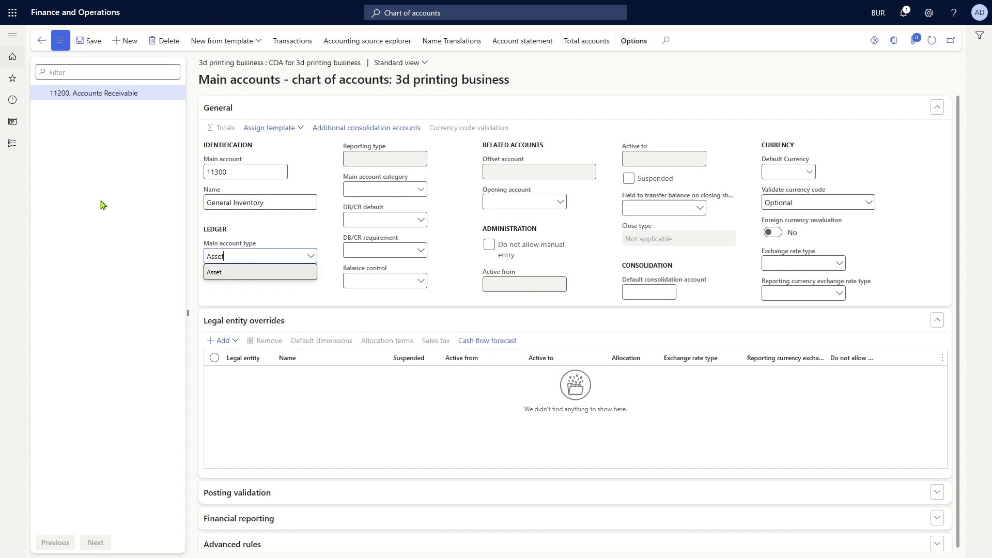
key("Tab")
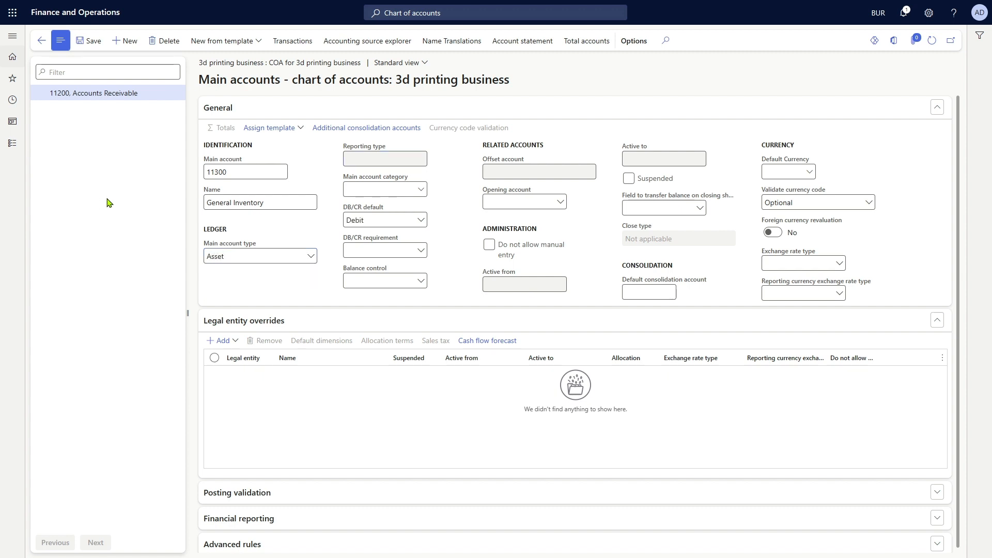
- Add main account 11400 named Prepaid Expenses
left_click(123, 42)
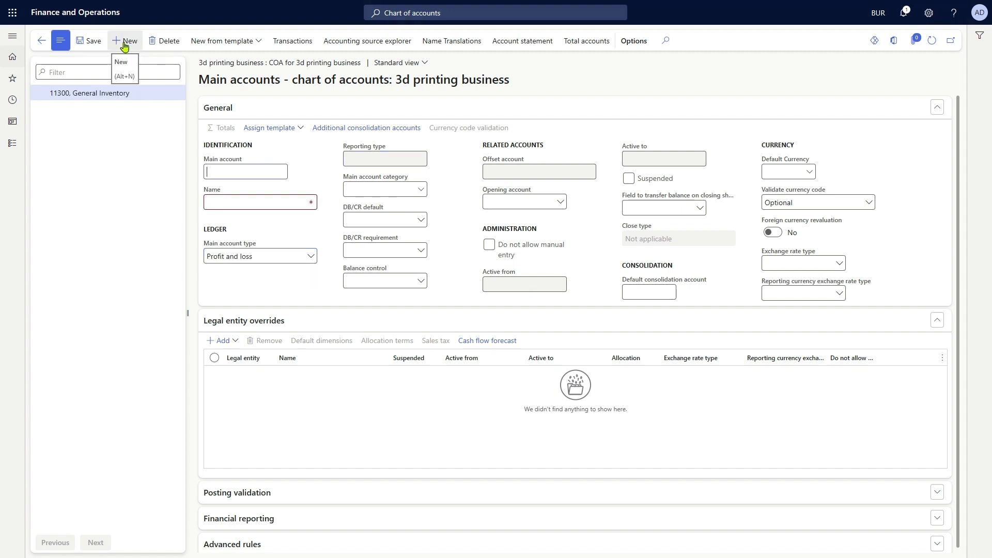
type("11")
type("Prepa")
type("id Exp")
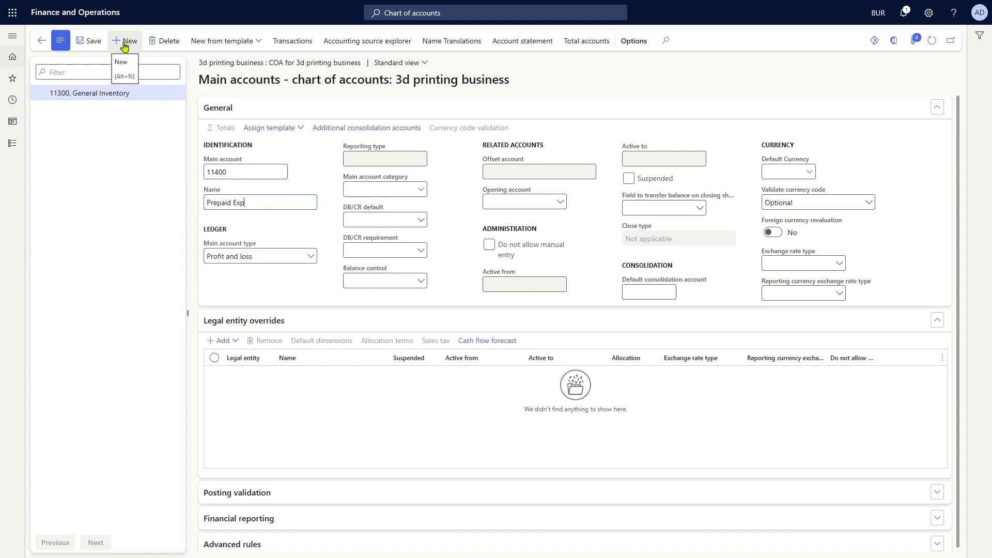
type("enses")
key("Tab")
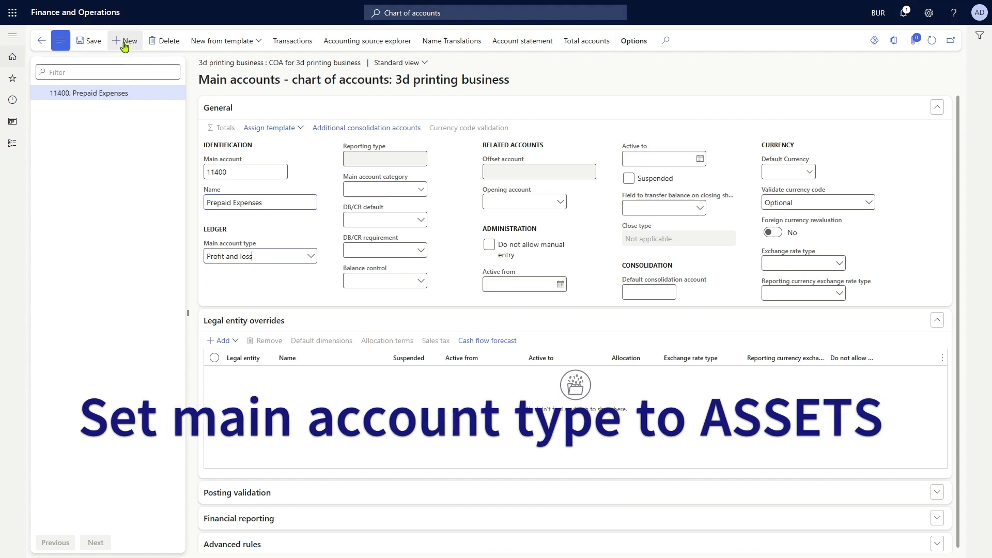
- Add main account 11500 named PayPal with main account type Asset and main account category CASH
left_click(124, 42)
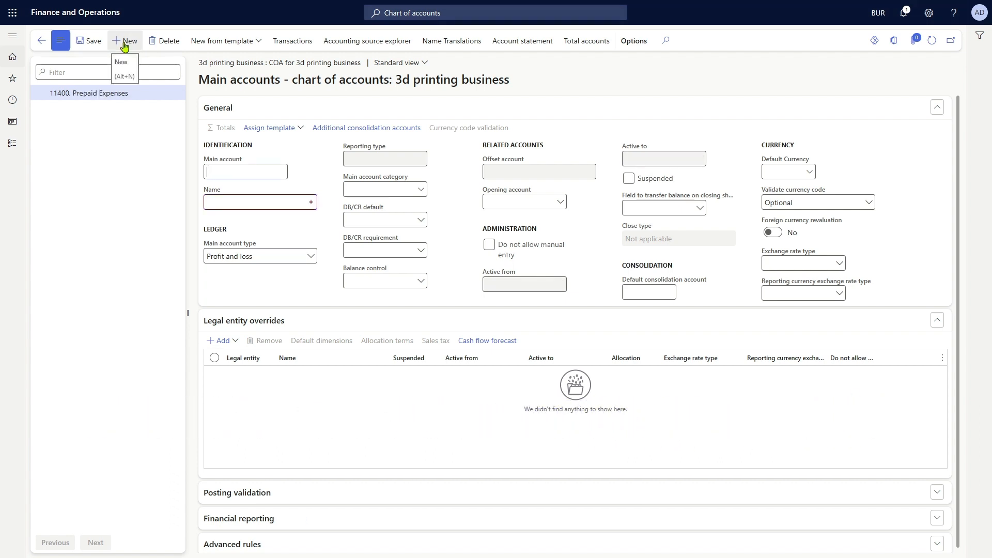
key("Tab")
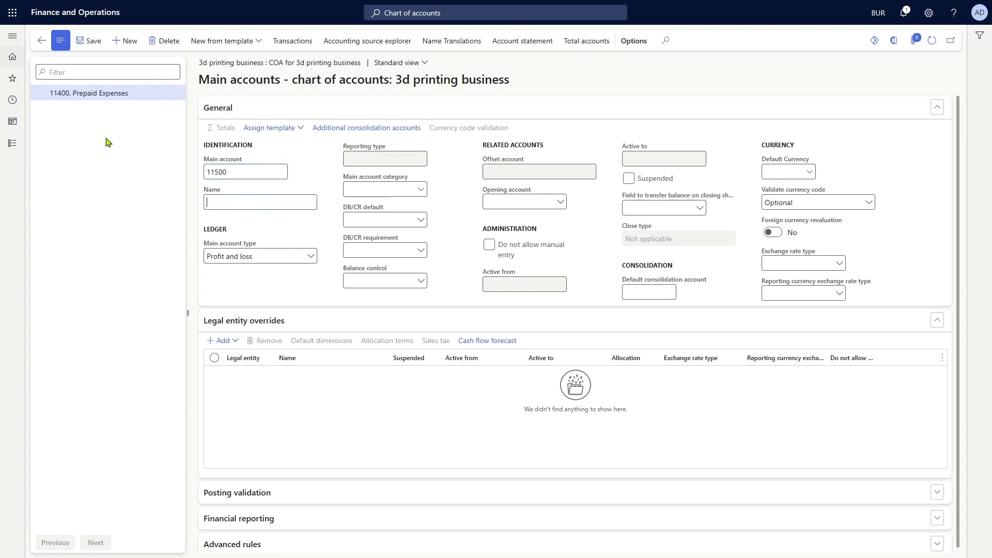
type("PayPal")
key("Tab")
type("Asse")
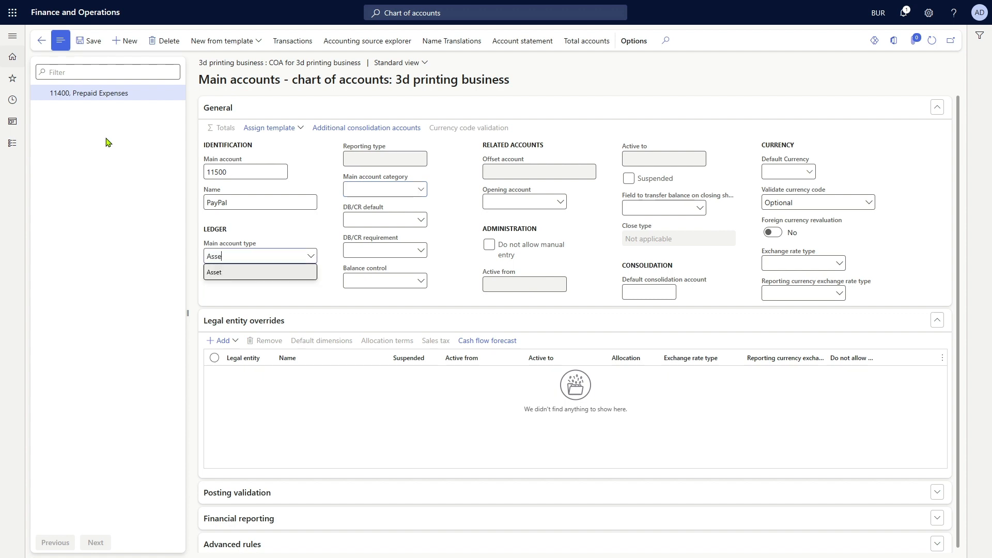
type("t")
key("Tab")
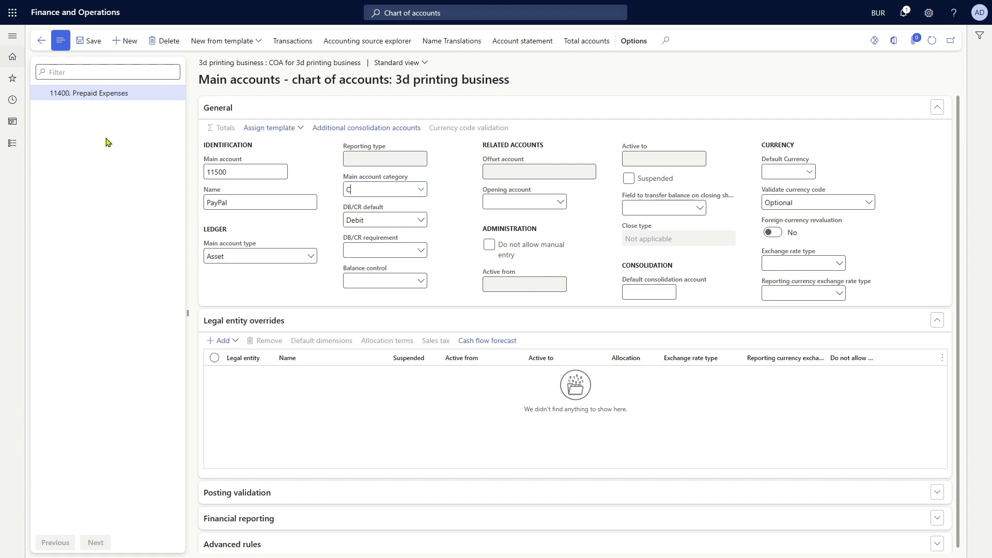
key("Tab")
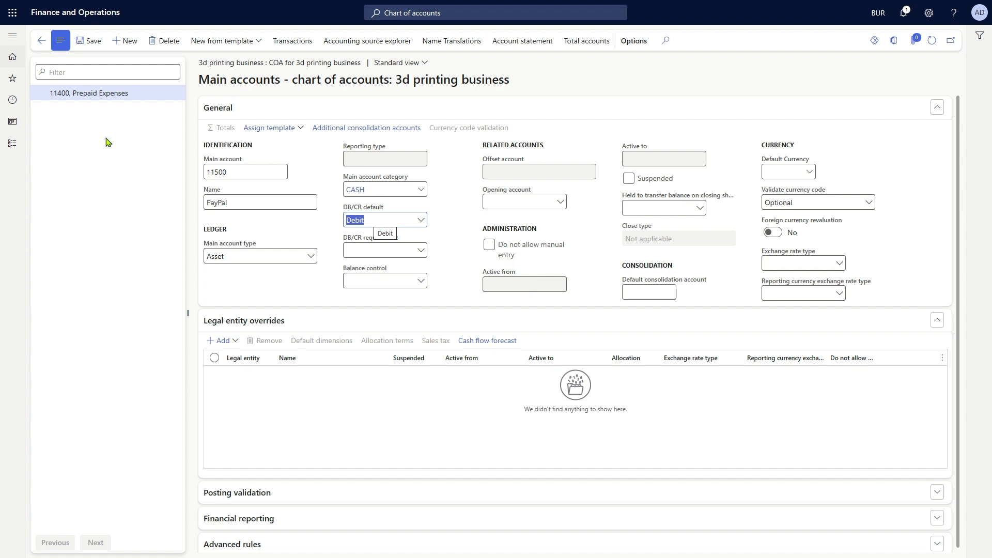
- Add main account 11600 named Apple Cash with main account type Asset and main account category CASH
key("alt+n")
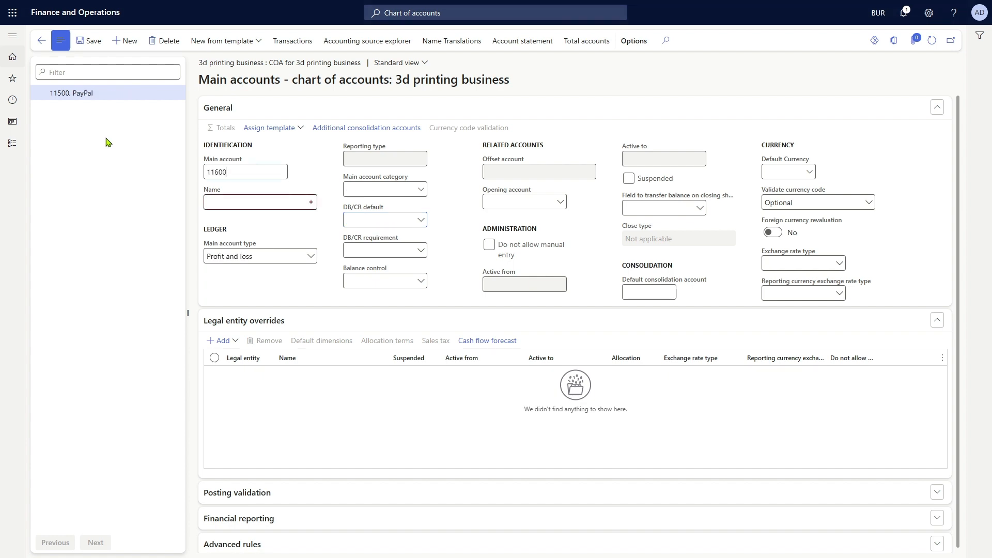
key("Tab")
type("Apple")
key("Tab")
type("Asset")
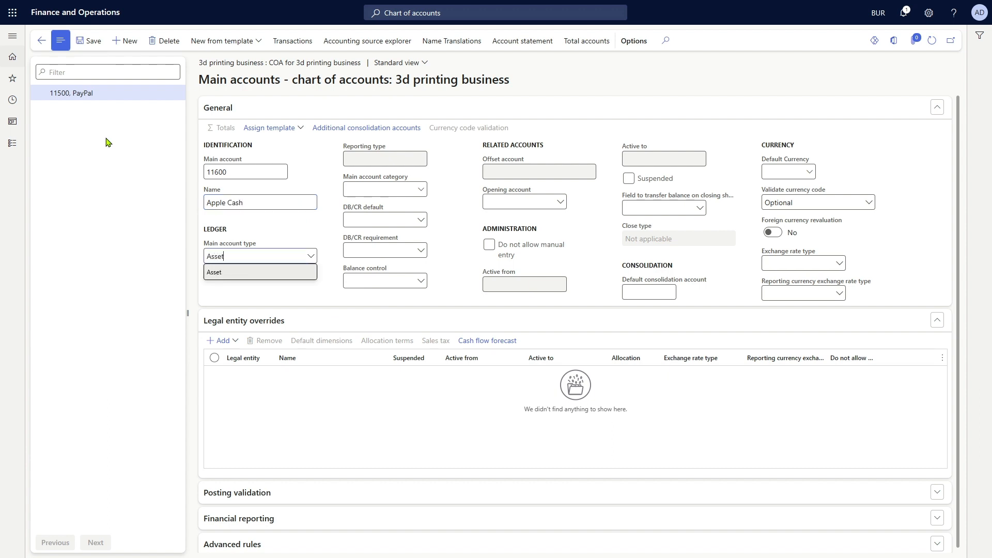
key("Tab")
type("cash")
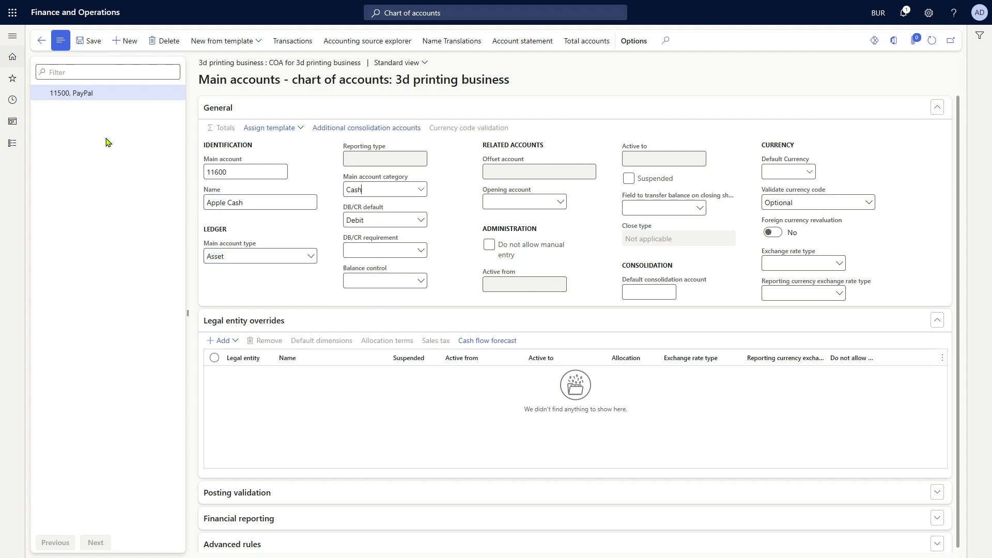
key("Tab")
- Add main account 11999 named Cash Equivalents with main account type Total and save it
key("alt+n")
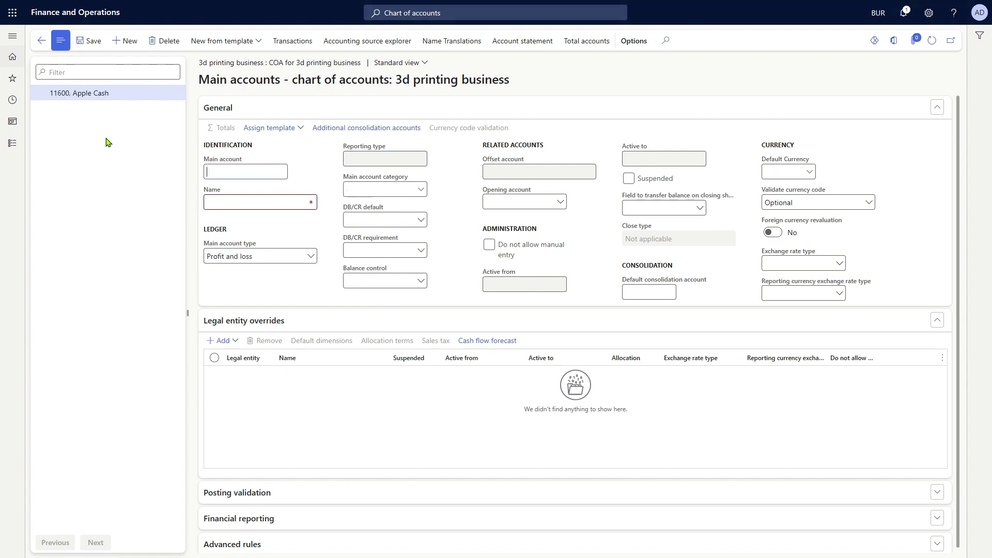
type("11999")
key("Tab")
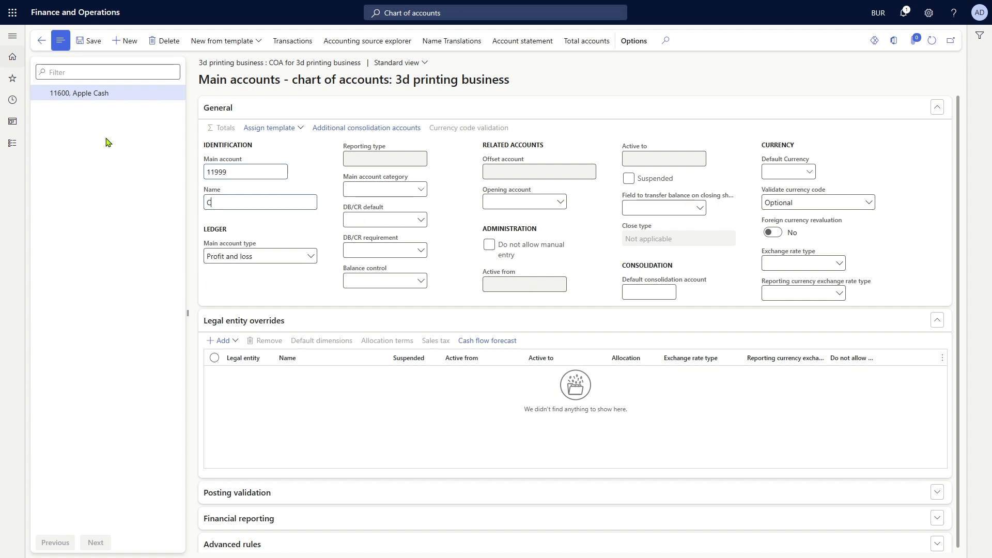
key("Tab")
type("Asset")
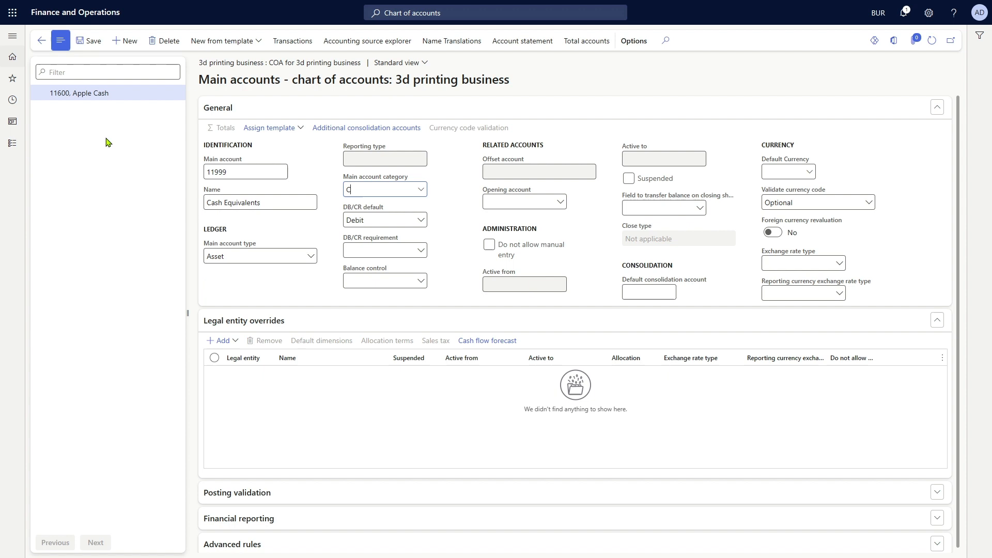
key("alt+Down")
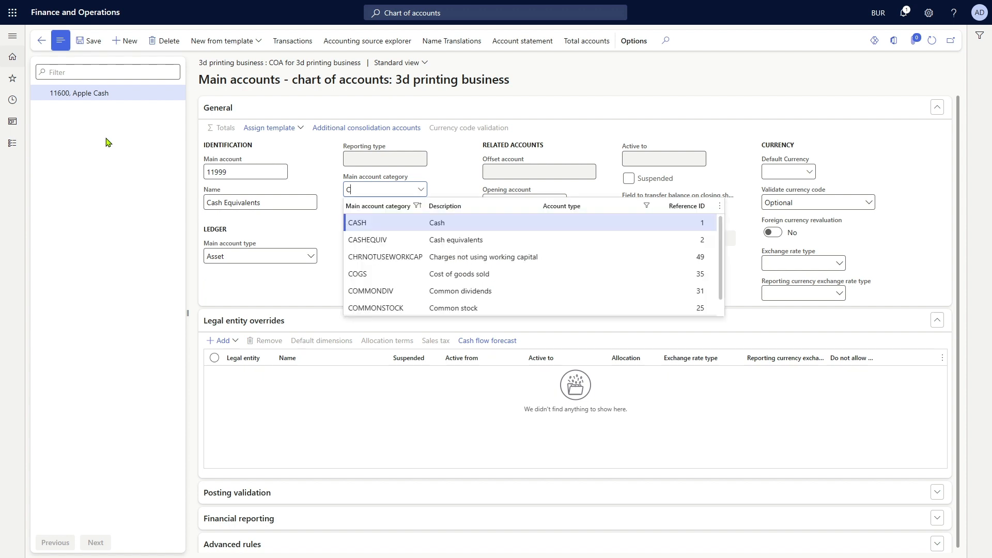
key("Escape")
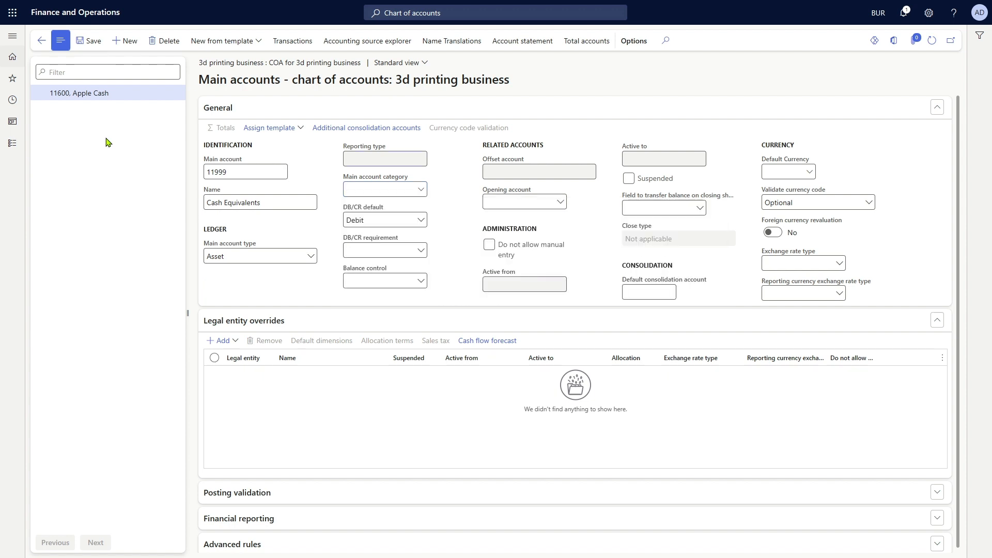
left_click(251, 254)
left_click(220, 393)
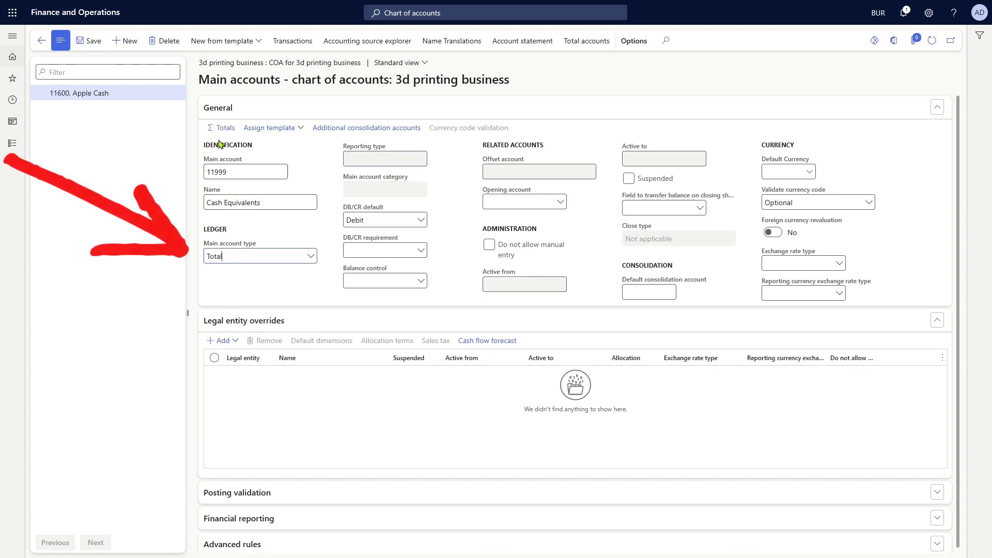
left_click(91, 45)
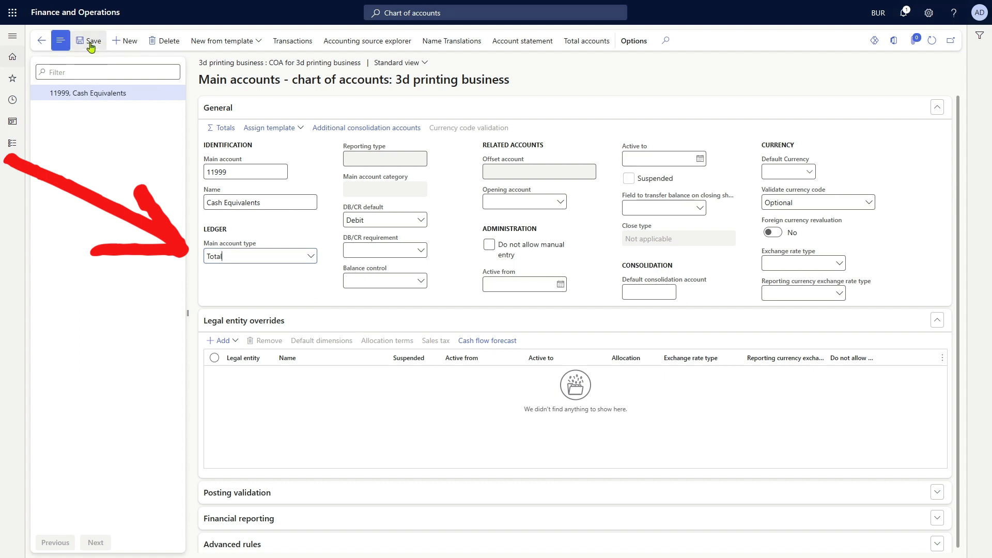
- Set the account interval totalled by 11999 to run from 11100 to 11600, save it and return to the chart of accounts list
left_click(215, 125)
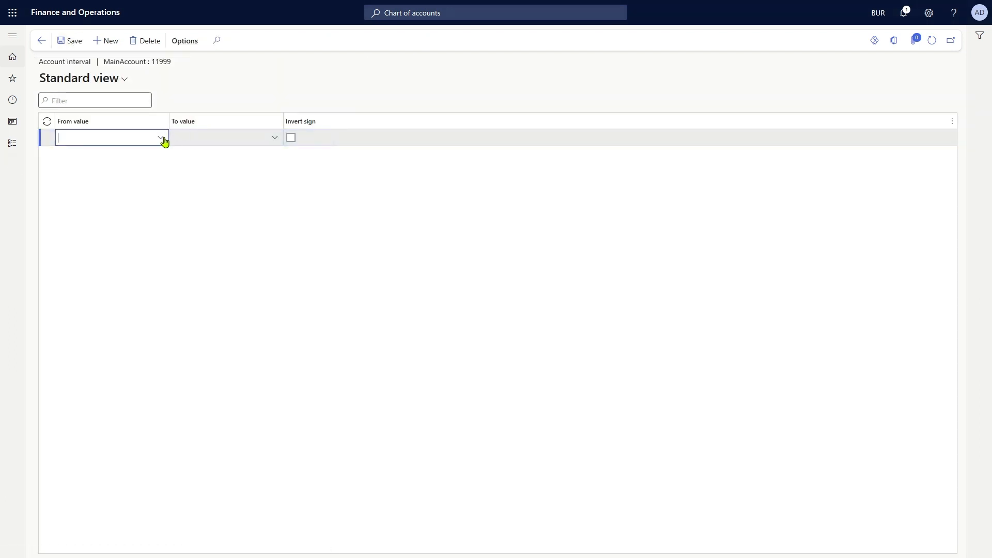
left_click(161, 138)
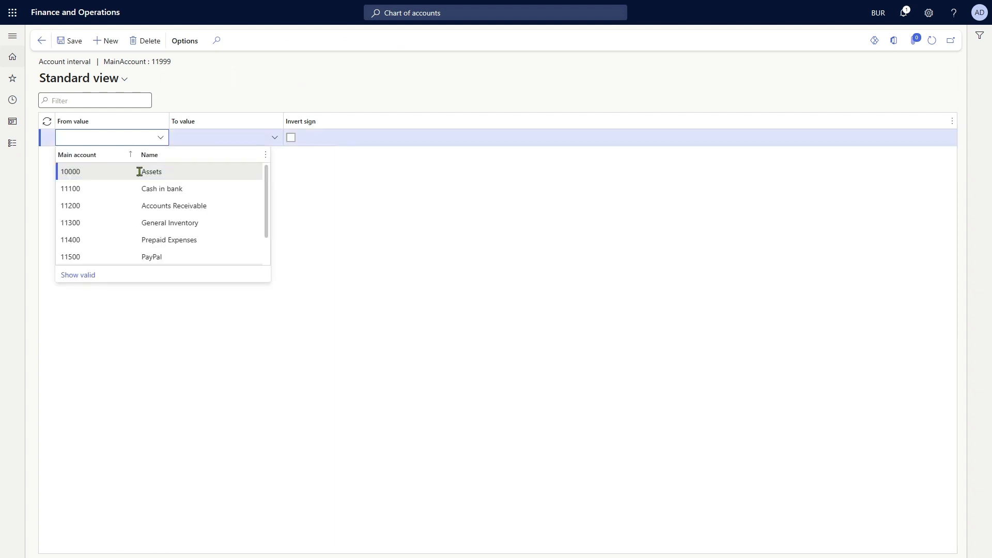
left_click(104, 187)
left_click(275, 138)
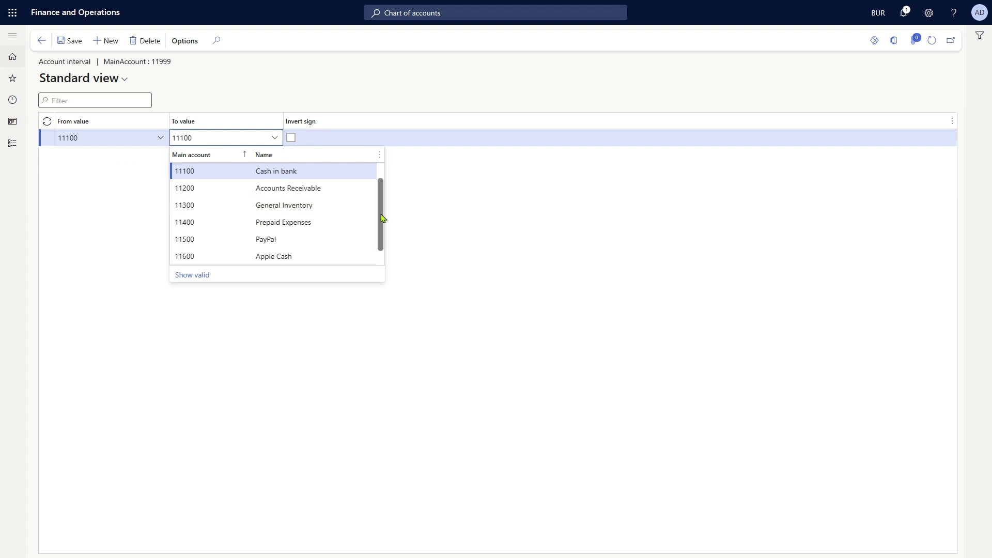
scroll(379, 215, "down", 1)
left_click(215, 242)
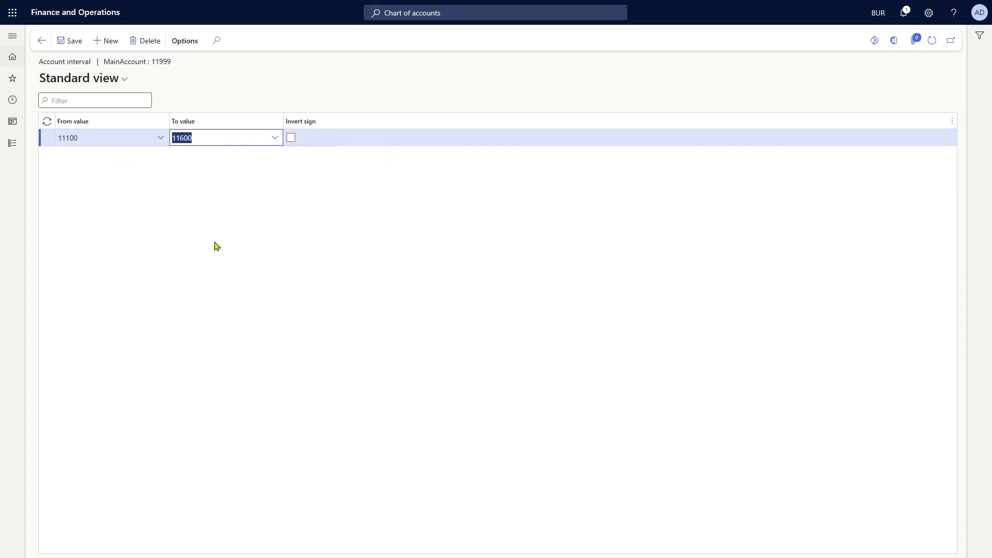
left_click(70, 46)
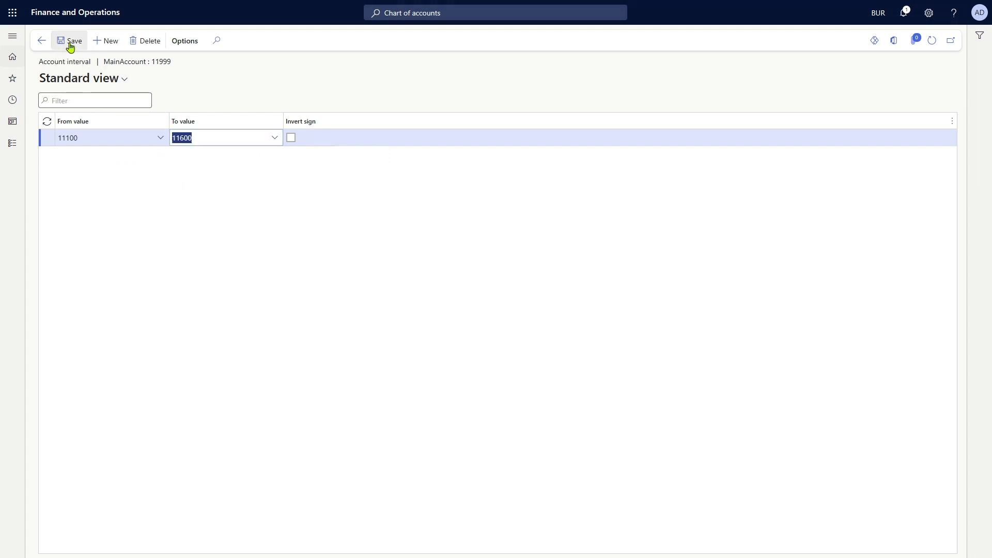
left_click(42, 41)
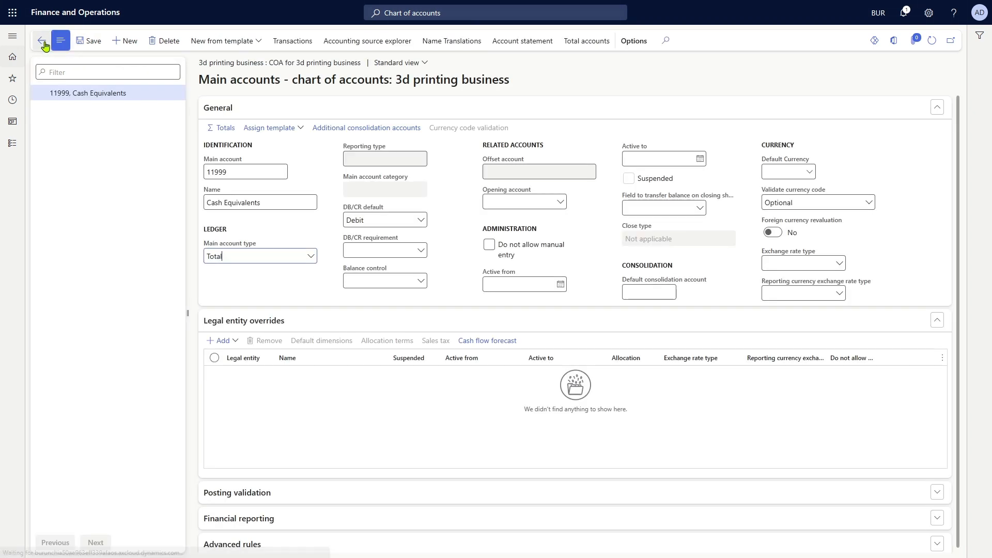
left_click(81, 45)
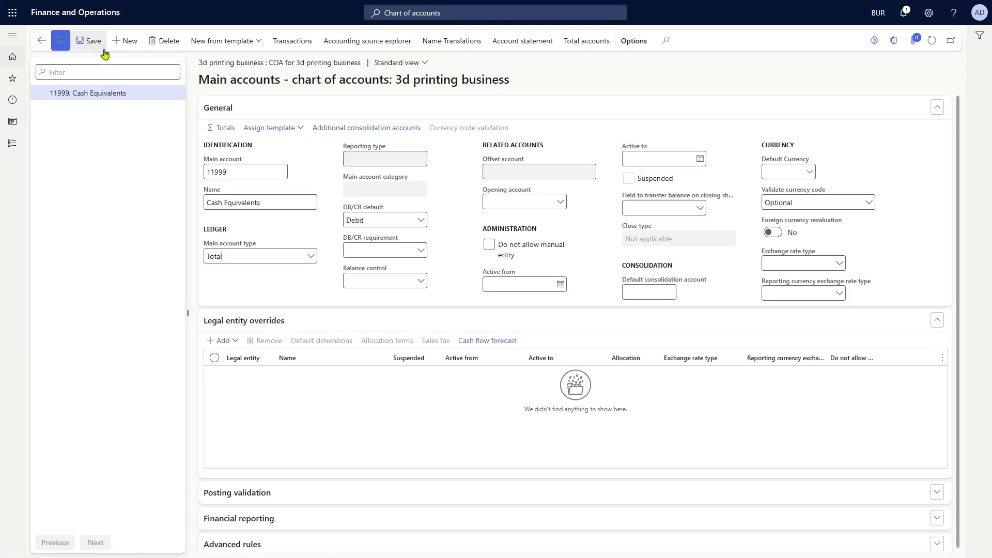
left_click(41, 45)
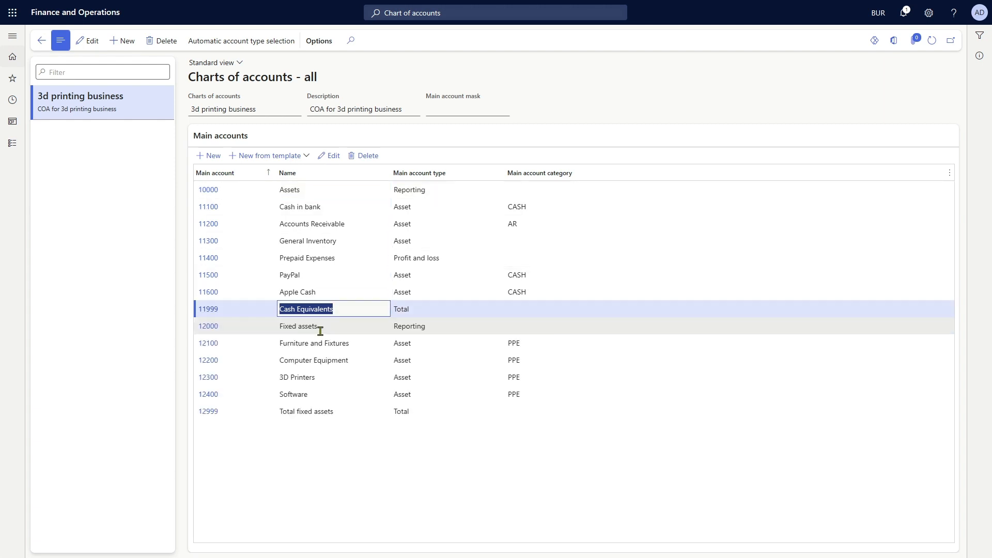
- Compare the fixed asset accounts from 12000 to 12999 with the account list in the COA.xlsx workbook in Excel
left_click(319, 330)
left_click(319, 412, "shift")
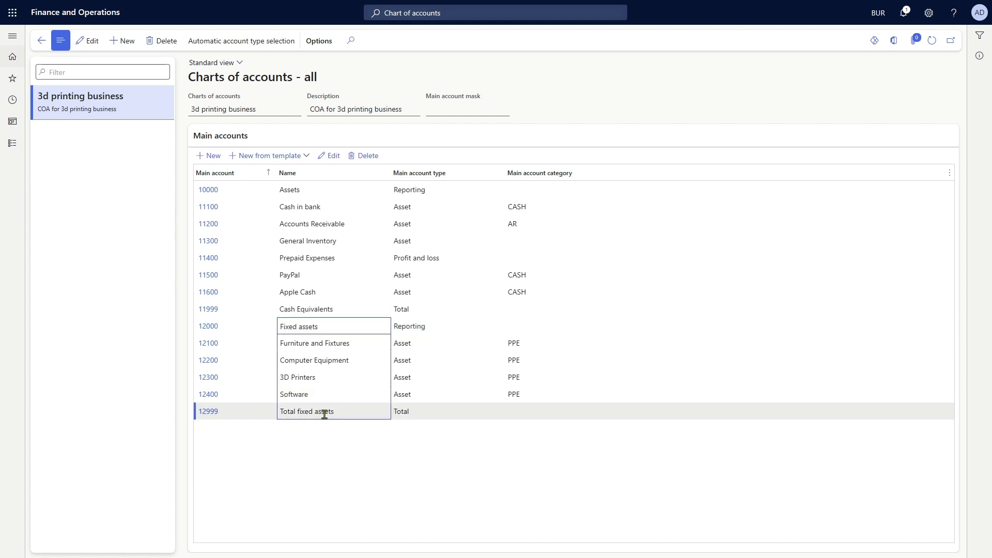
key("alt+Tab")
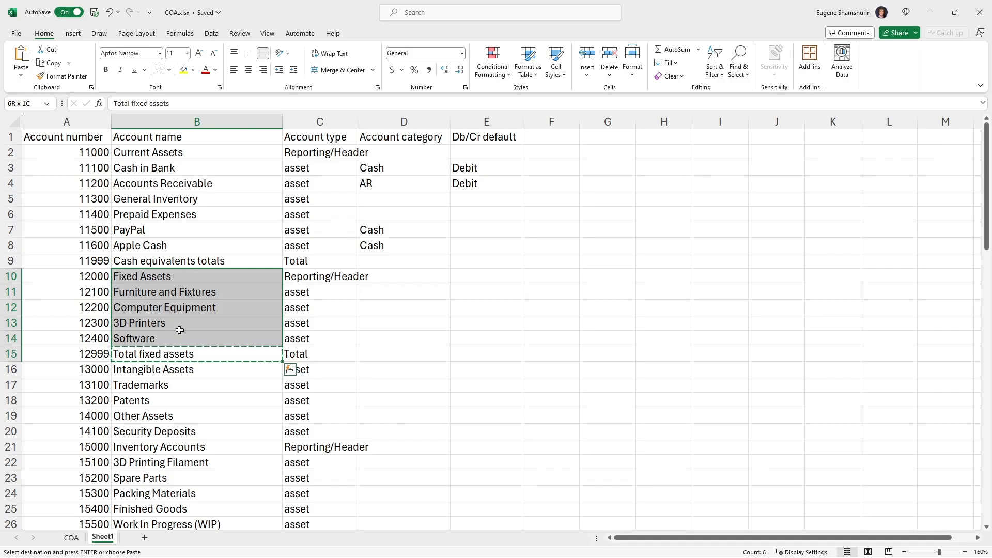
key("alt+Tab")
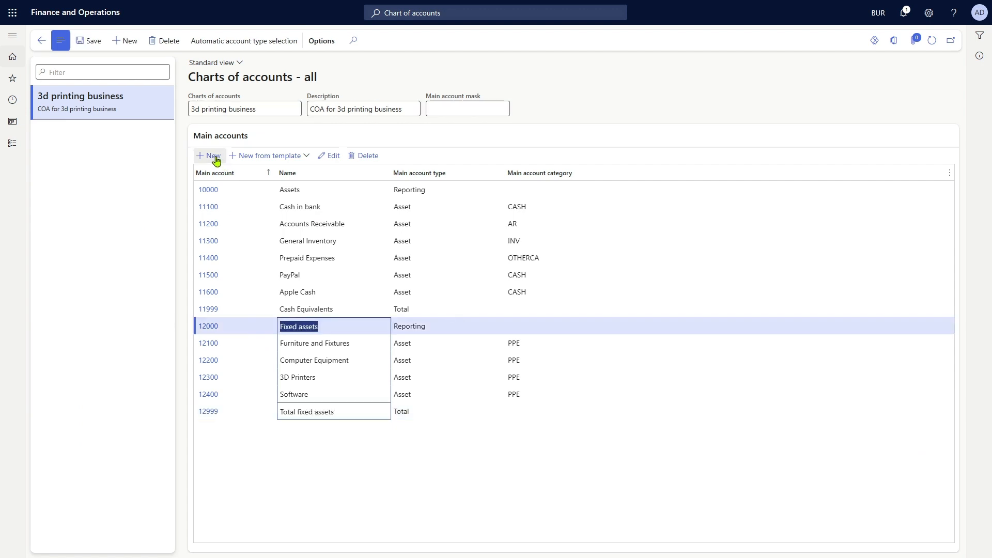
- Start another main account and review the source names in COA.xlsx from Fixed Assets to Assets total and from Liabilities to Total Liabilities
left_click(215, 157)
left_click_drag(189, 494, 189, 201)
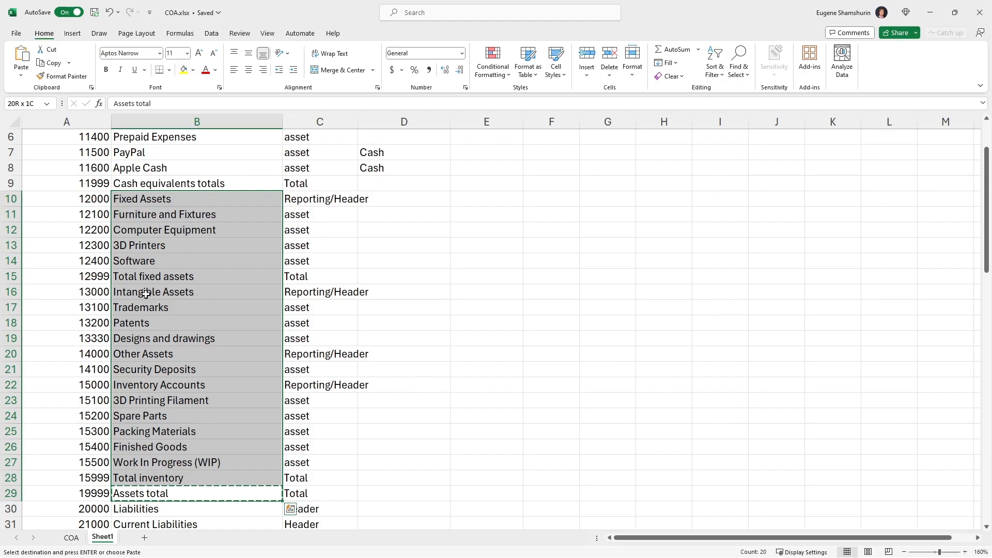
scroll(957, 186, "down", 8)
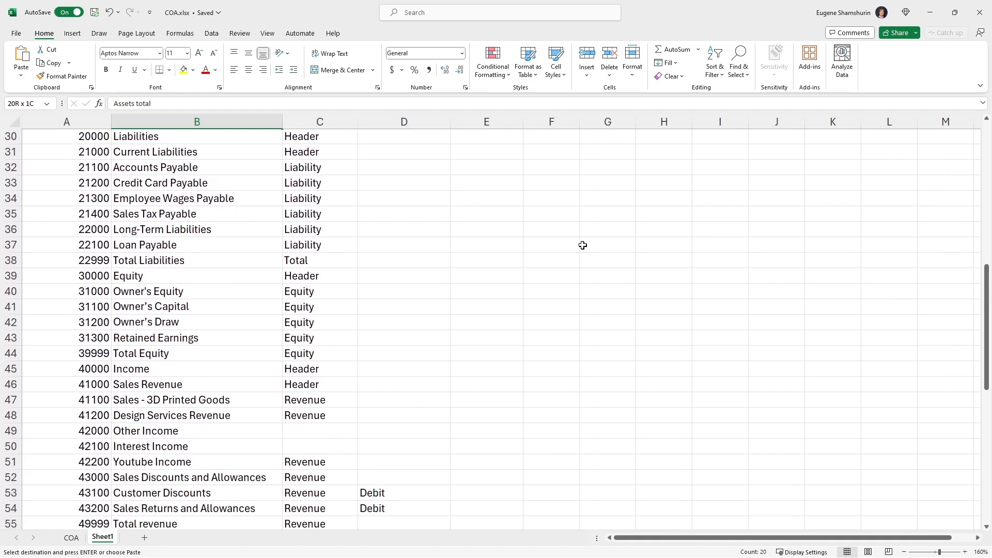
left_click(177, 139)
left_click_drag(167, 261, 193, 269)
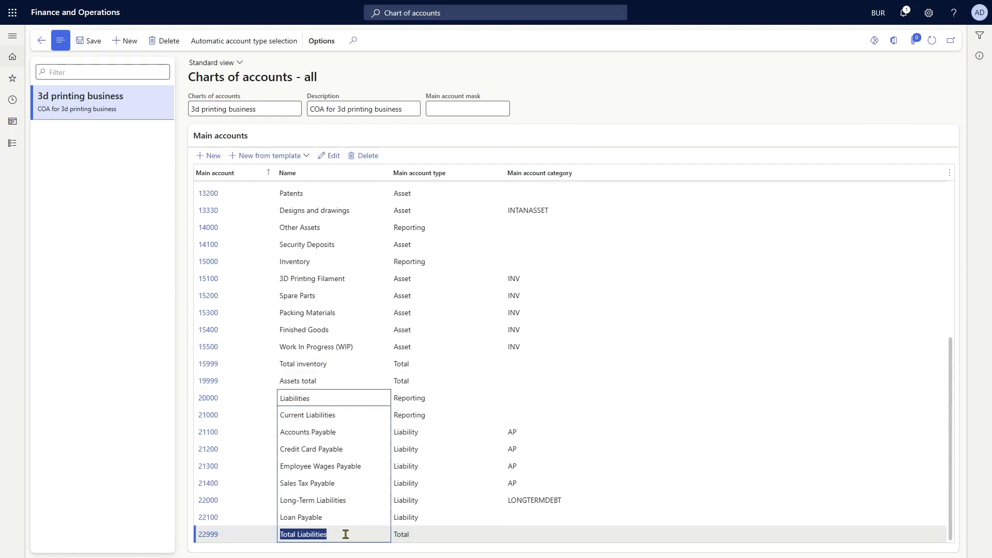
- Check the equity rows from Equity to Total Equity in COA.xlsx in Excel against the chart of accounts in Finance and Operations
key("alt+Tab")
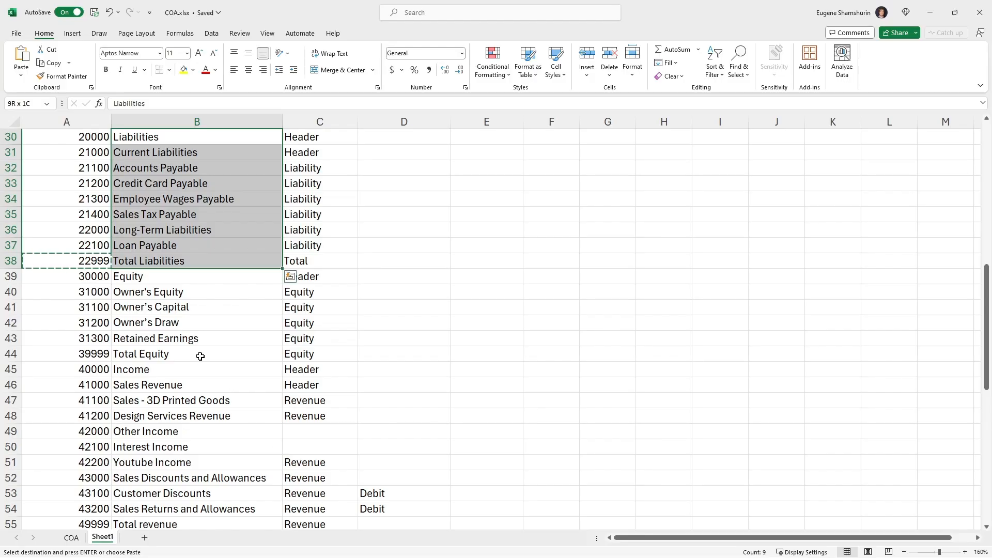
left_click_drag(154, 276, 171, 359)
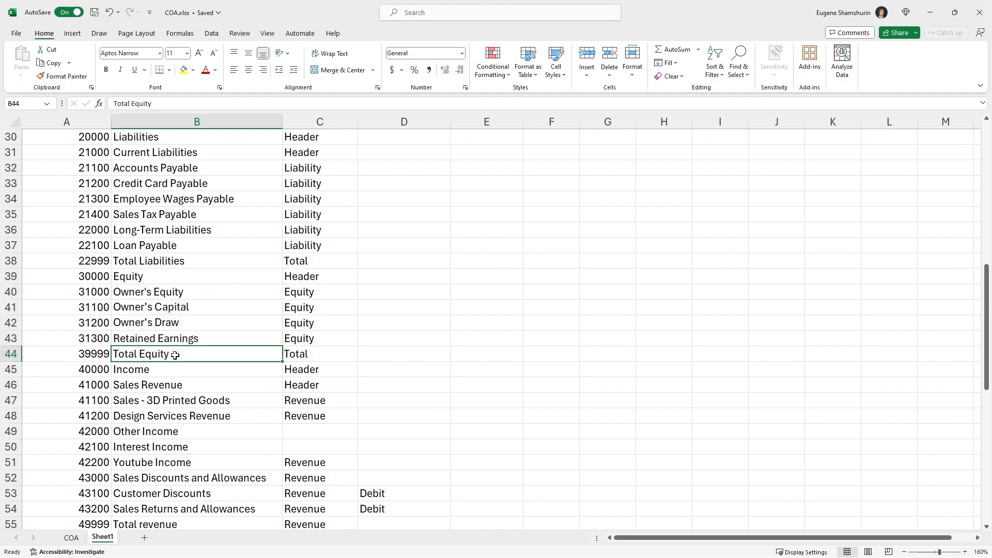
key("alt+Tab")
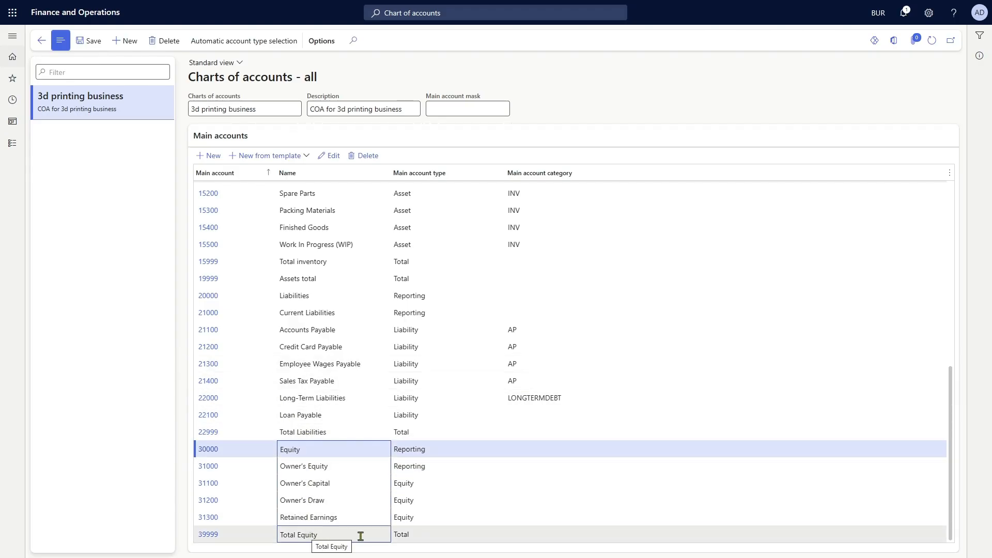
- Review the income accounts from Income to Total revenue in COA.xlsx in Excel
key("alt+Tab")
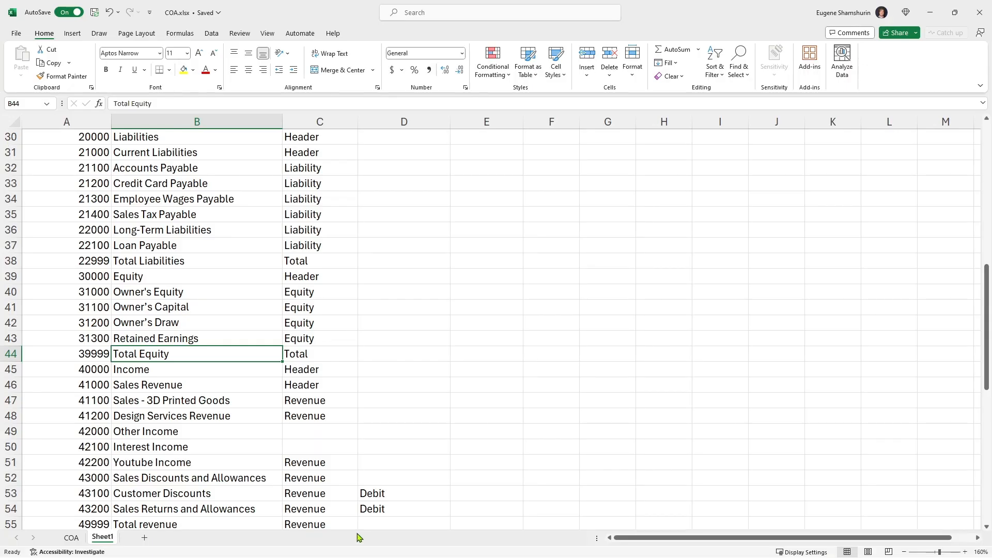
left_click(176, 372)
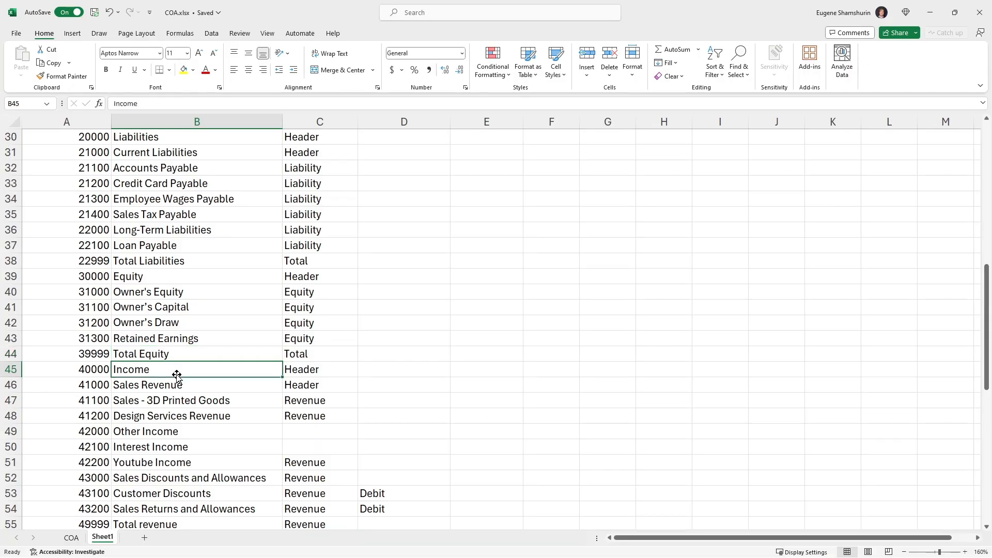
left_click(173, 429, "shift")
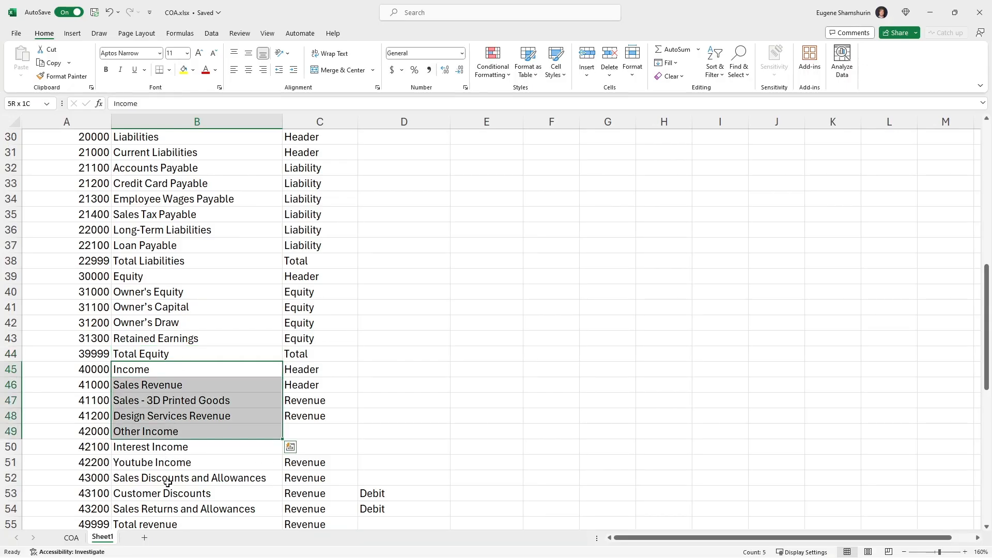
left_click(169, 521, "shift")
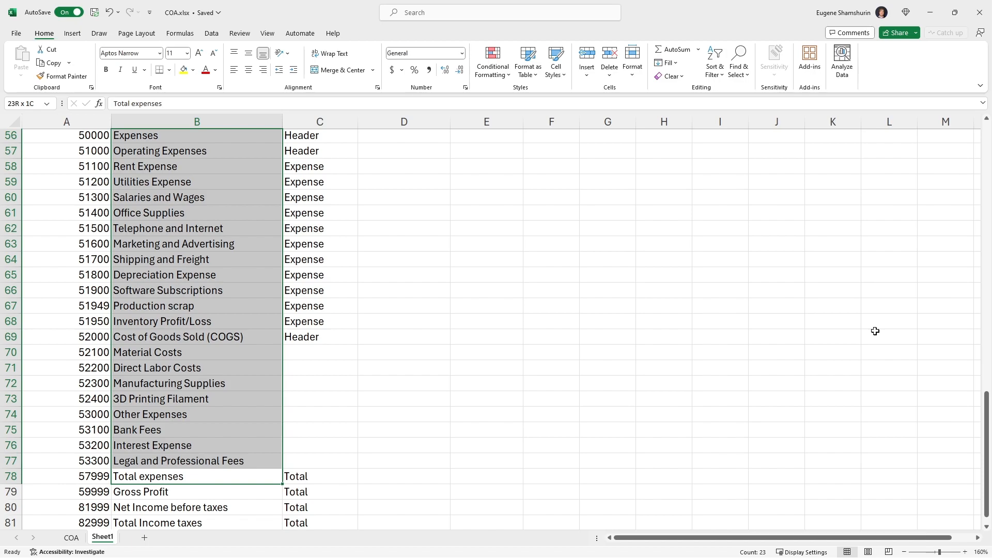
- Compare the expense rows and the closing totals through Net income after taxes in COA.xlsx with the account list in Finance and Operations
key("shift+Down")
key("ctrl+c")
key("alt+Tab")
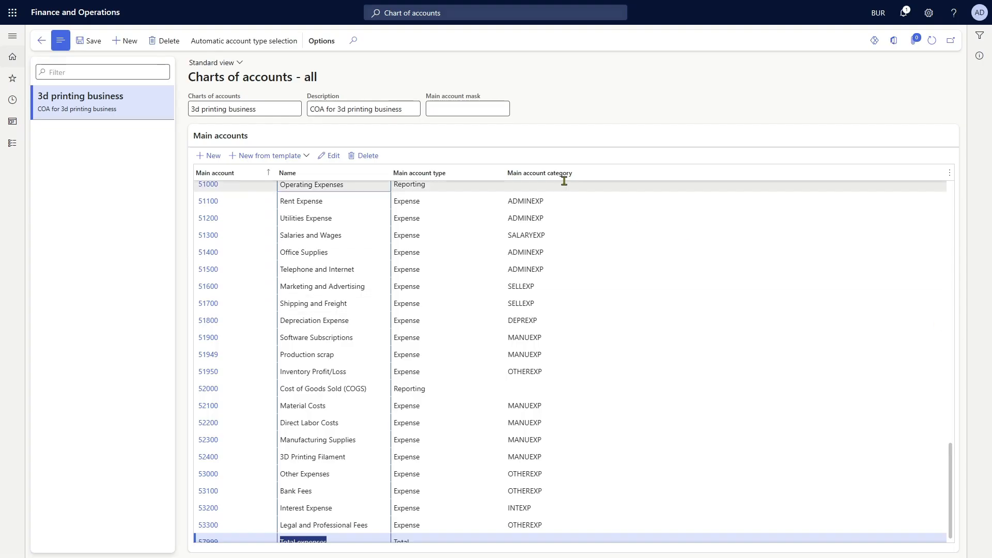
left_click(367, 535)
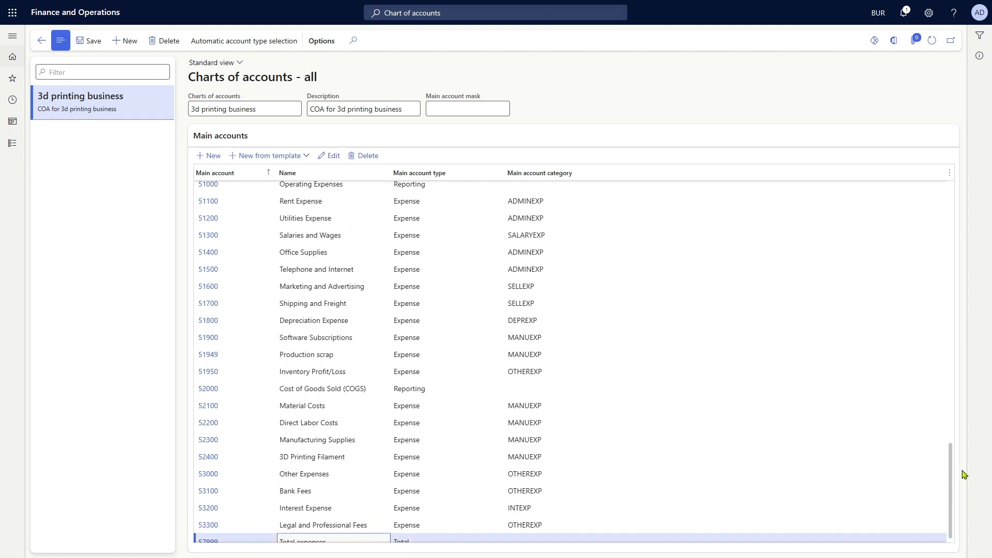
scroll(947, 517, "down", 1)
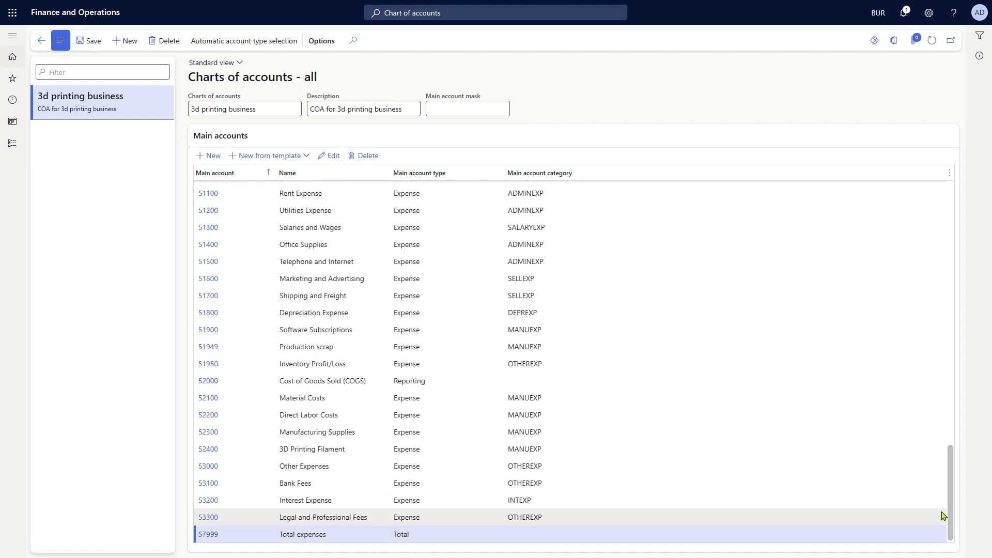
key("alt+Tab")
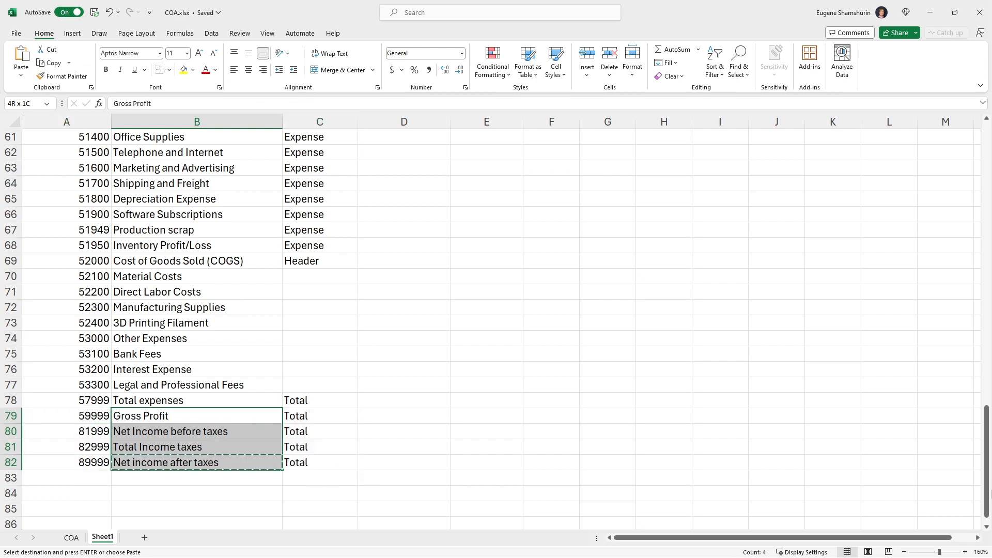
key("alt+Tab")
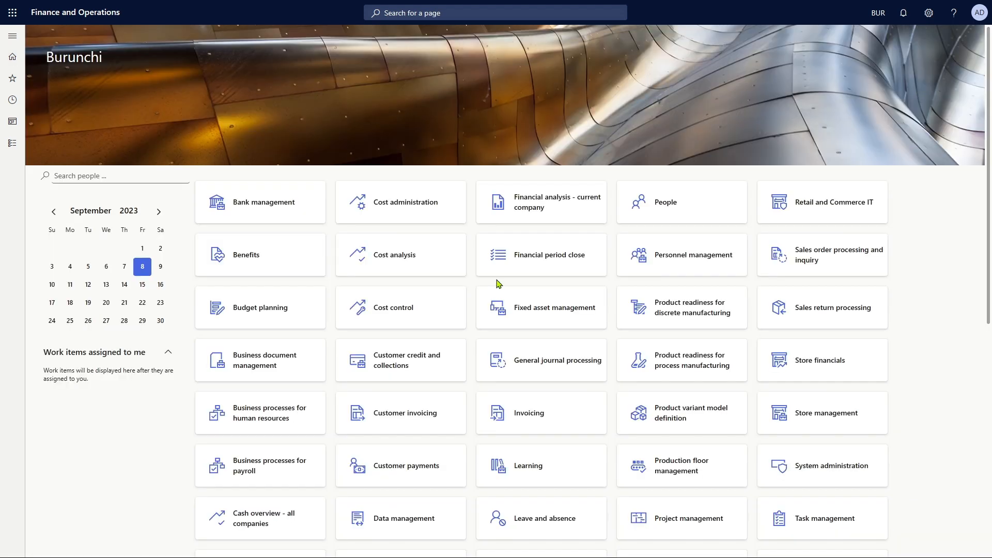
- Open the Number sequences page and generate the required number sequences with the setup wizard, accepting all proposed entries
left_click(438, 13)
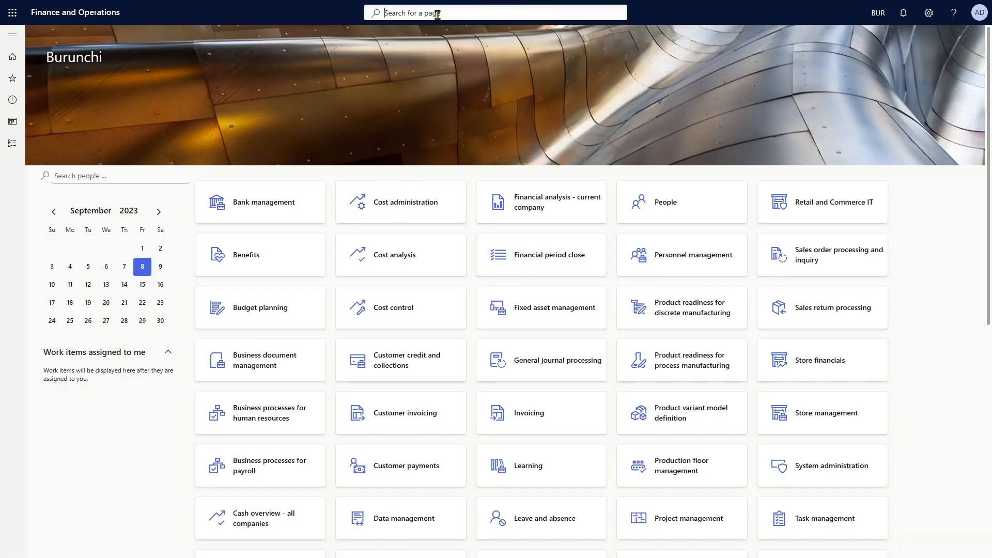
type("Number sequences")
key("ctrl+a")
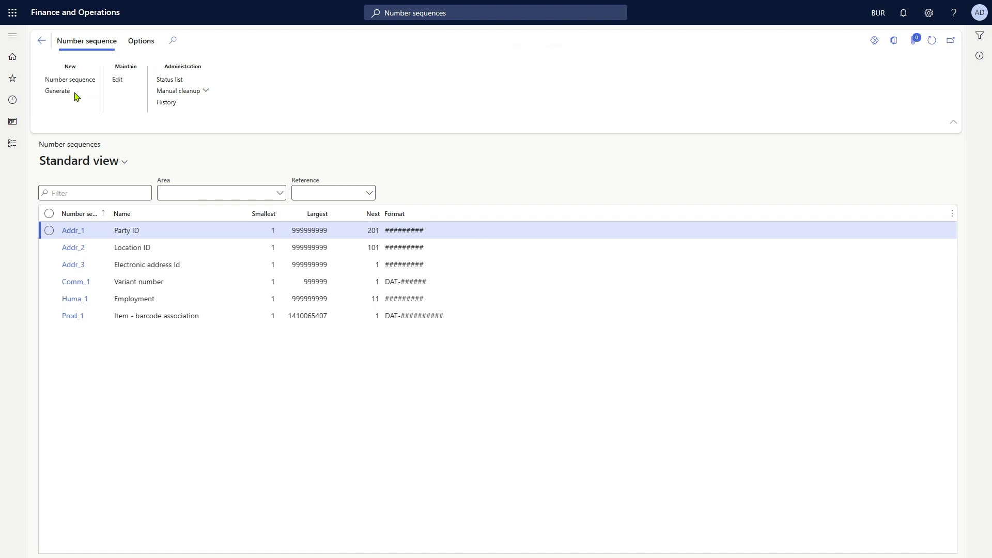
left_click(58, 91)
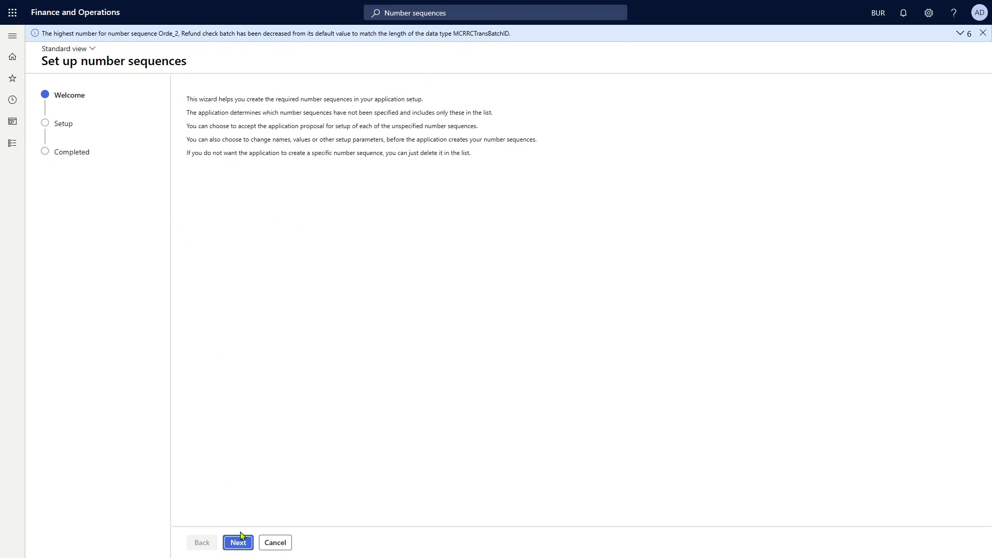
left_click(239, 543)
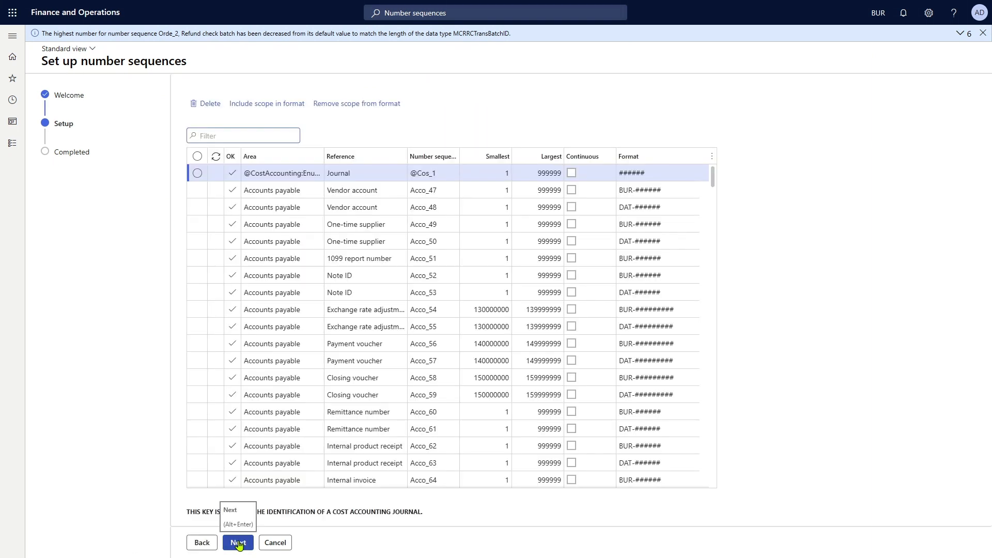
left_click(238, 542)
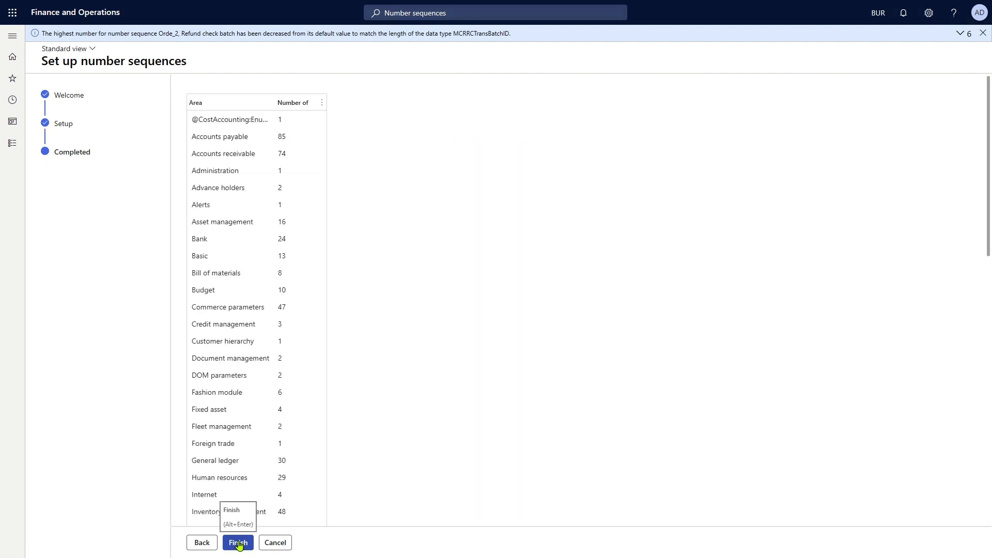
left_click(239, 544)
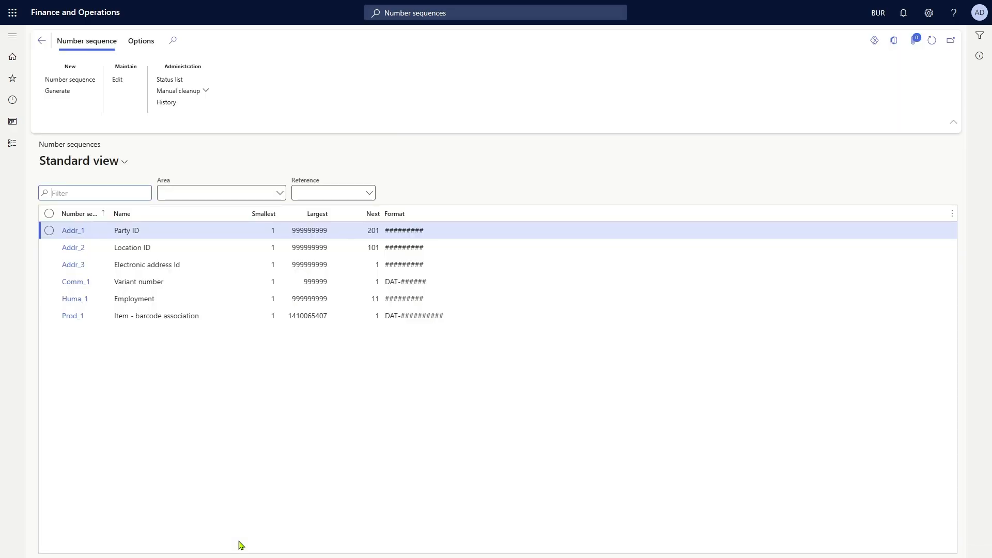
- Refresh the number sequence list, look through the generated BUR and DAT sequences and return to the home page
left_click(932, 40)
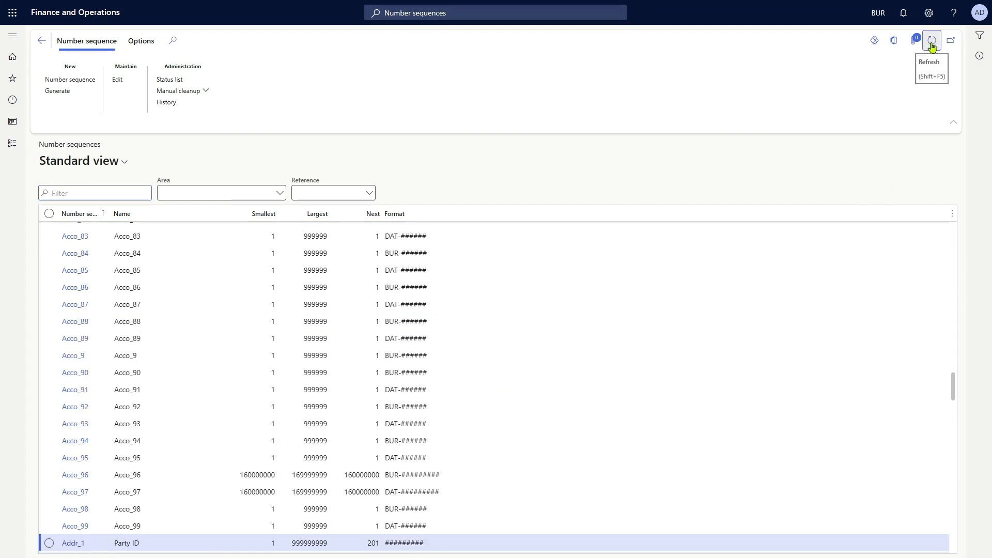
scroll(946, 261, "up", 15)
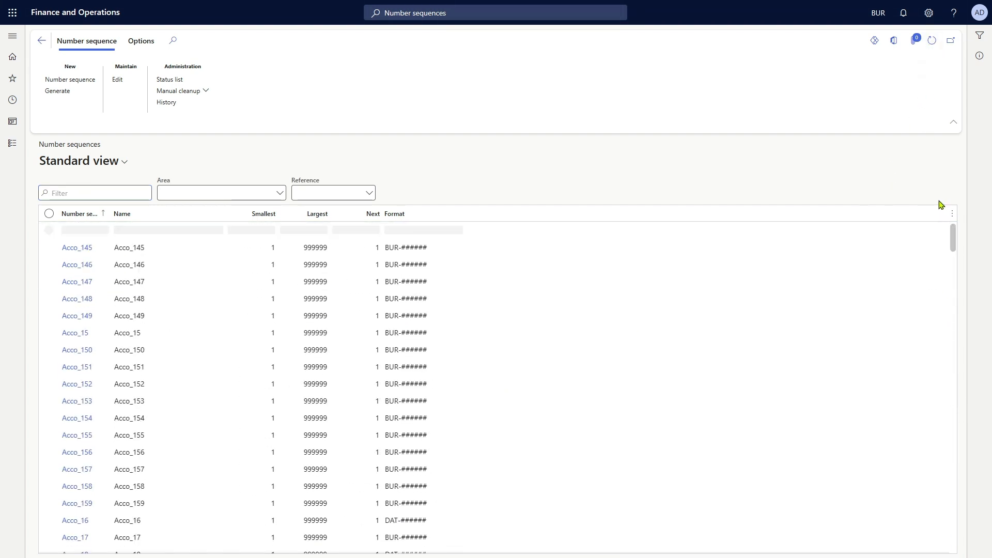
left_click(42, 41)
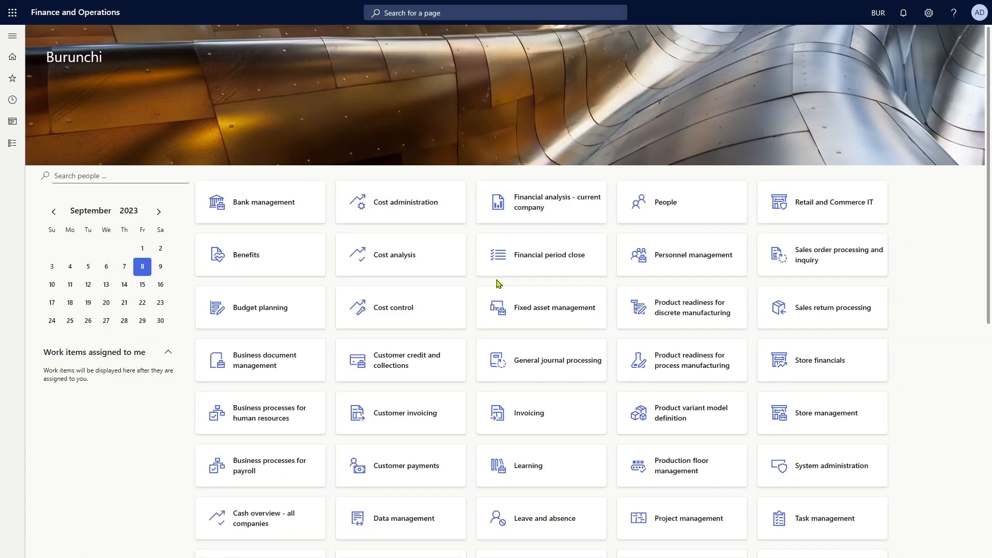
- Open the Configure account structures page and create an account structure named Assets with the description Assets, including the main account
left_click(461, 13)
type("cc")
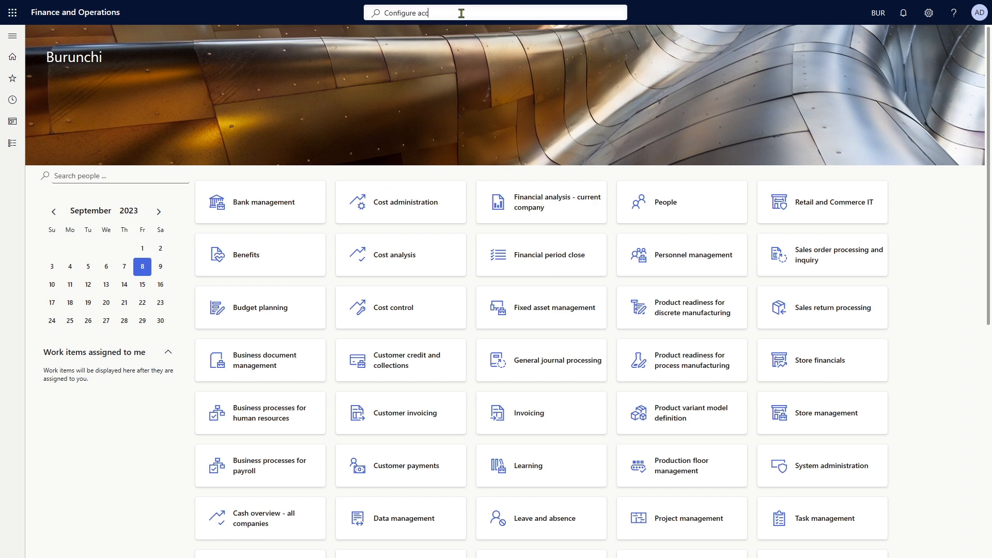
type("onfigure account structures")
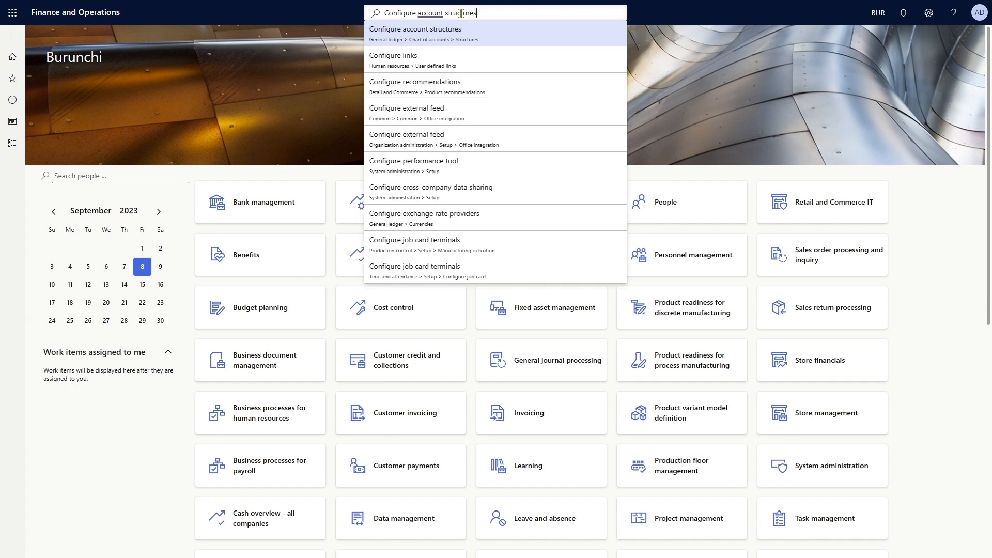
left_click(455, 44)
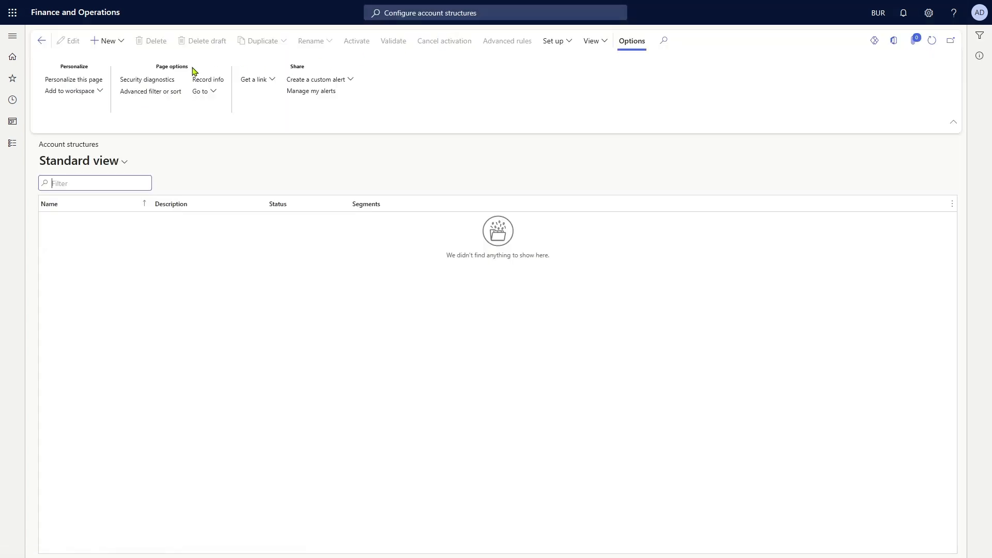
left_click(98, 45)
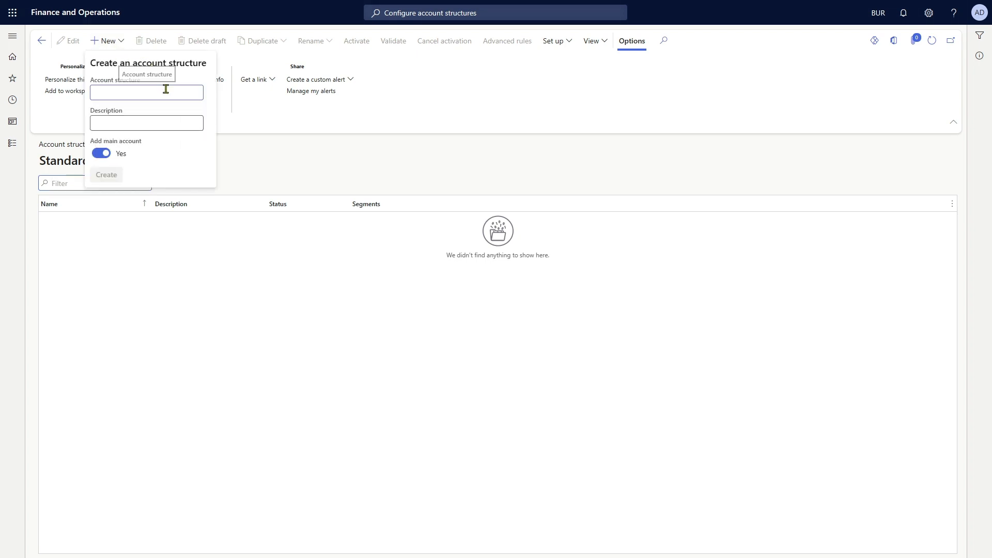
type("Assets")
key("Tab")
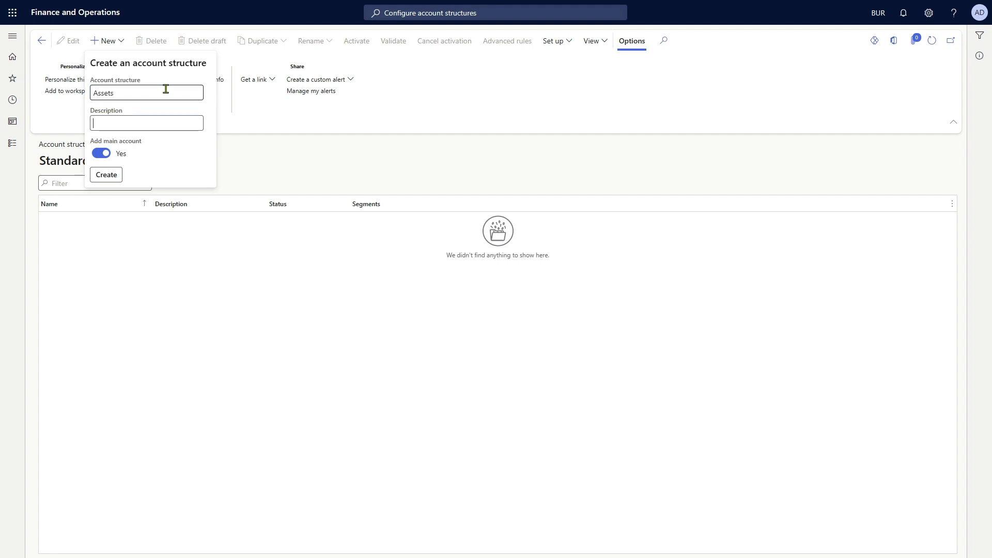
type("Assets")
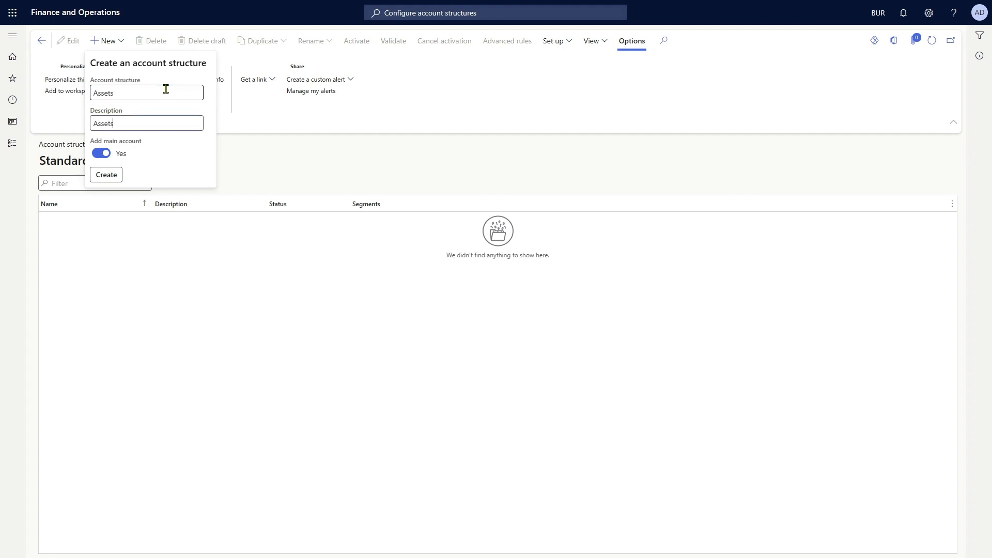
left_click(109, 175)
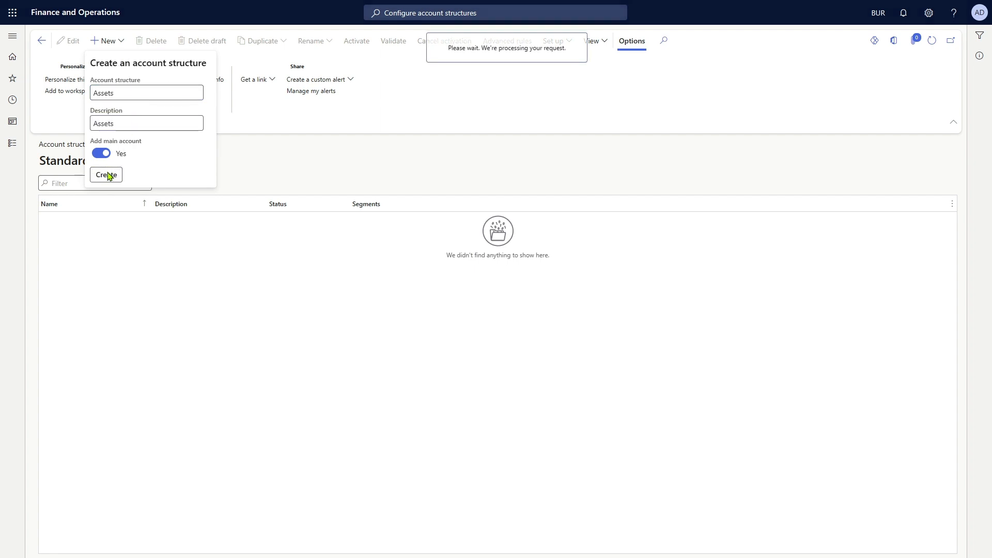
- Set the allowed main accounts of the Assets structure to 10000..39999 and return to the account structures list
type("10000.")
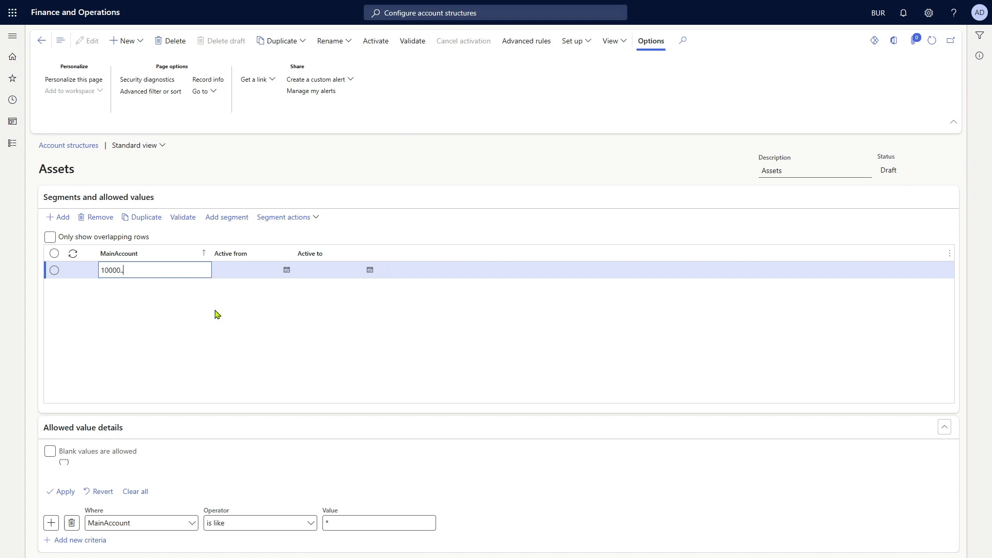
type(".19999")
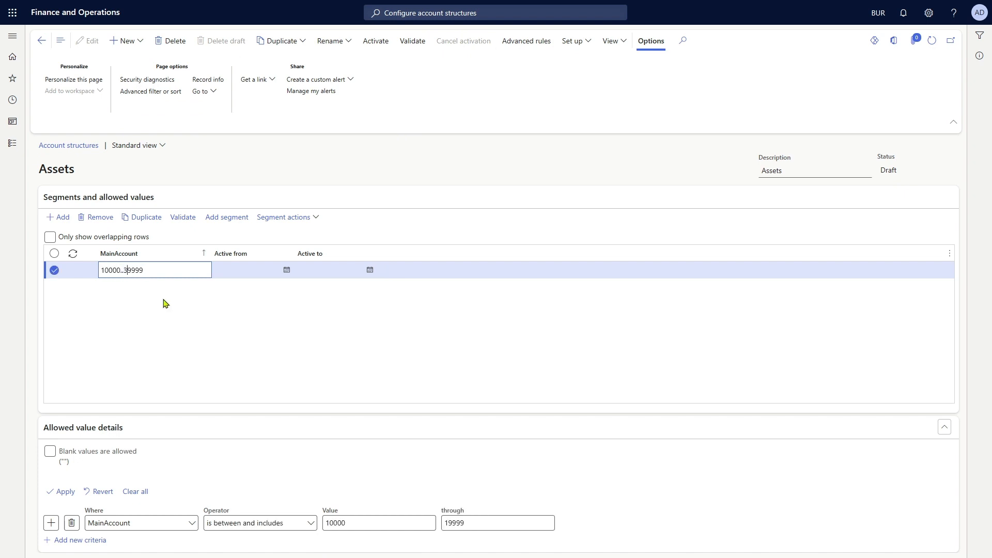
key("Tab")
left_click(42, 41)
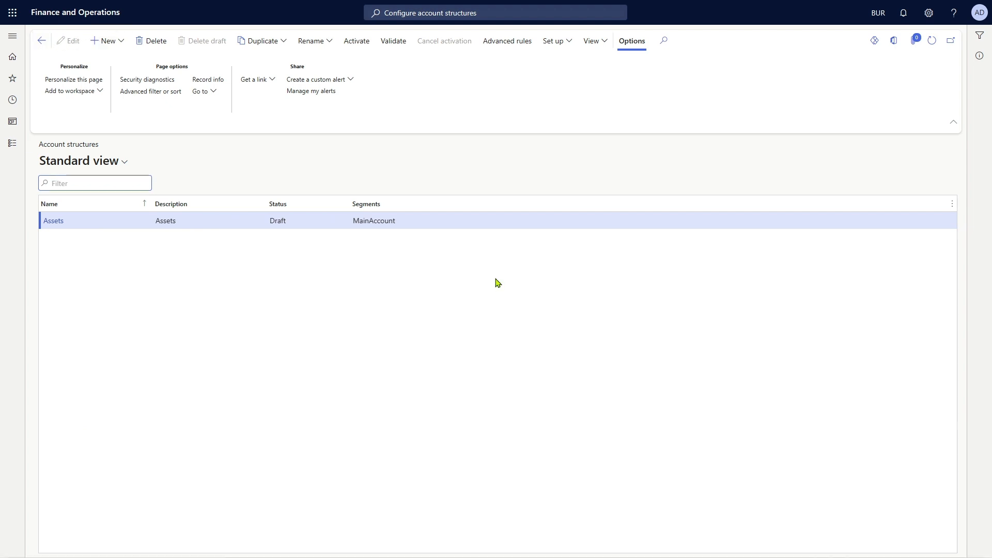
- Validate the Assets account structure and activate it as a background batch job
left_click(397, 43)
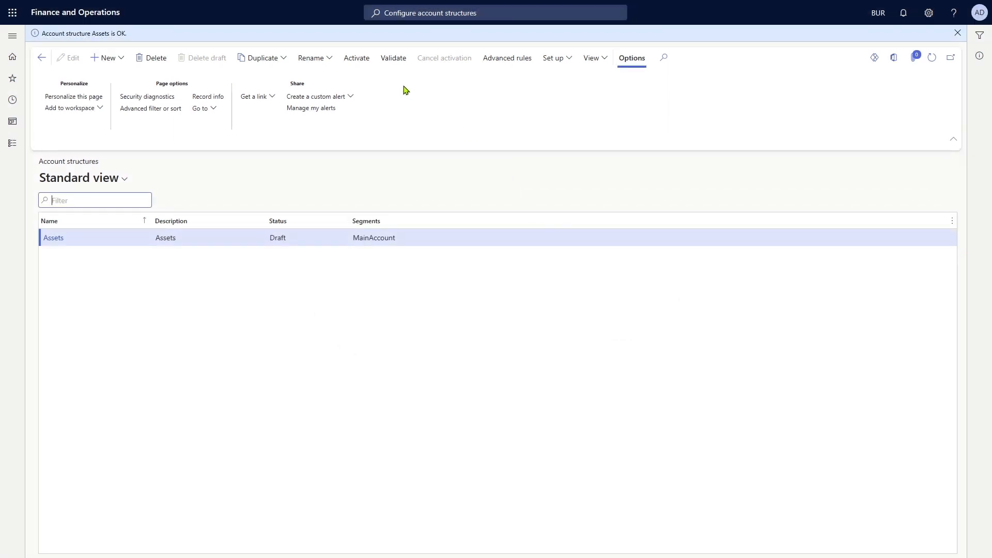
left_click(358, 62)
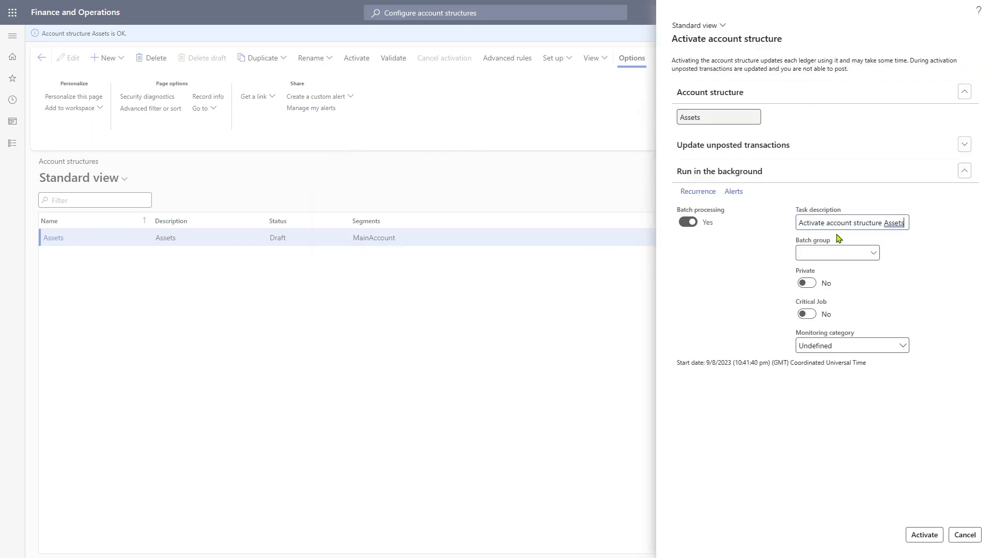
left_click(914, 540)
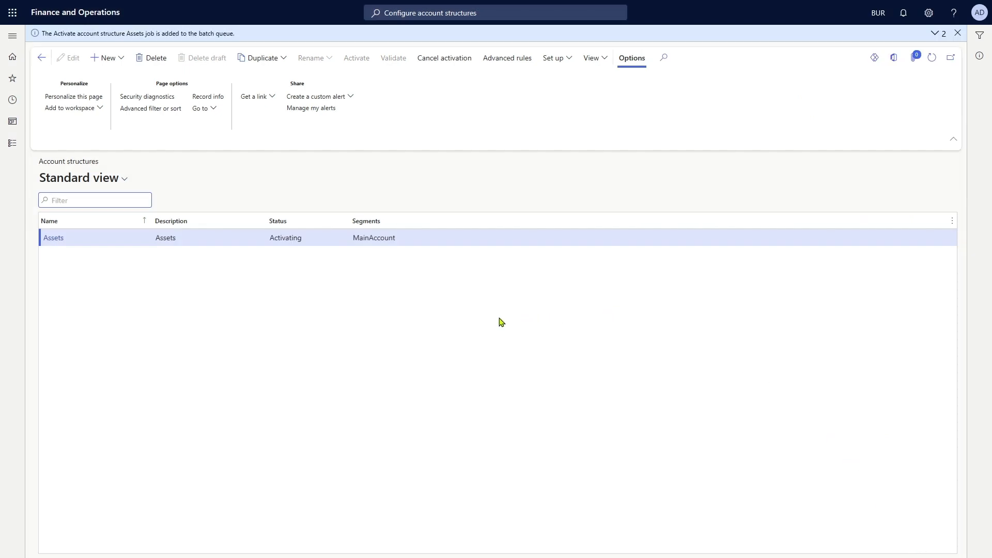
- Create a second account structure named P&L with the description P&L, including the main account
left_click(105, 57)
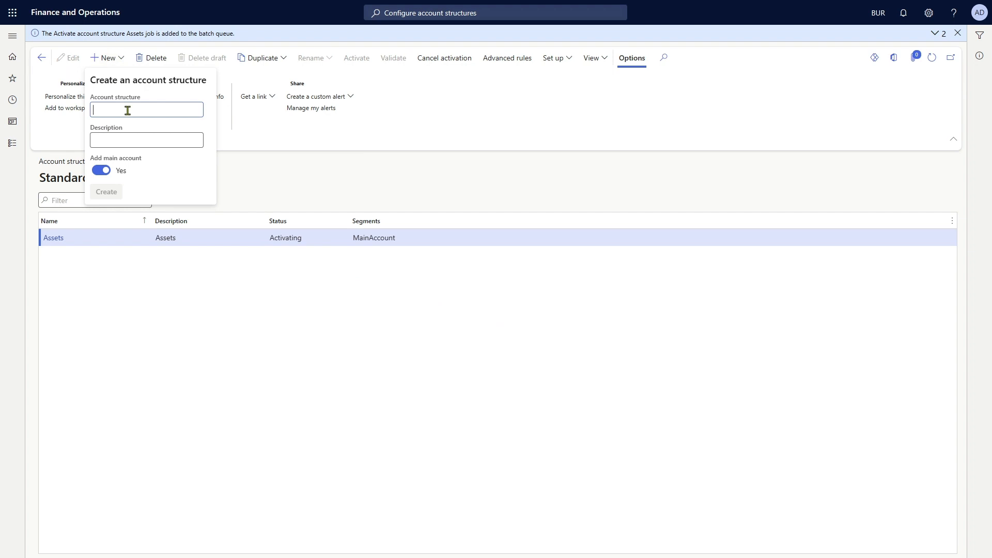
type("P&L")
key("Tab")
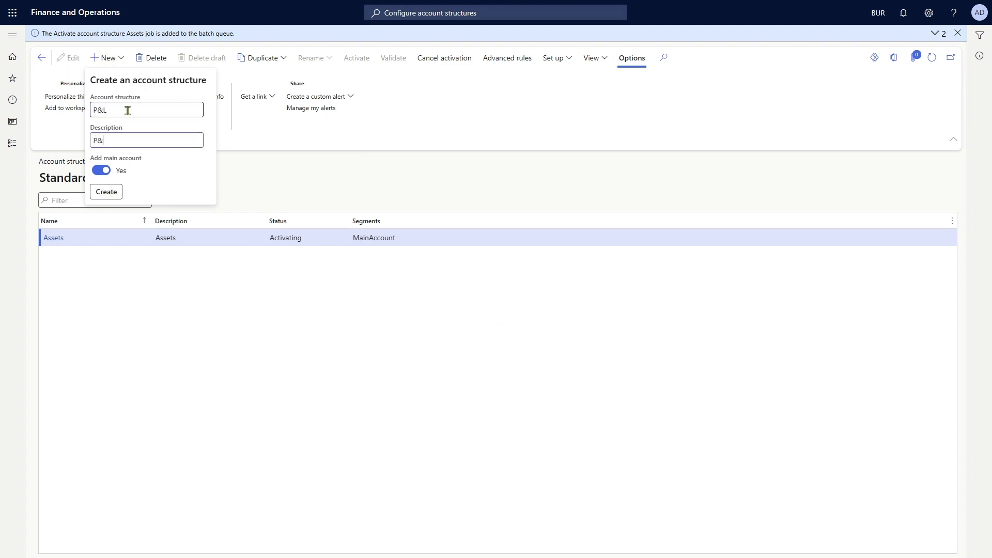
left_click(106, 195)
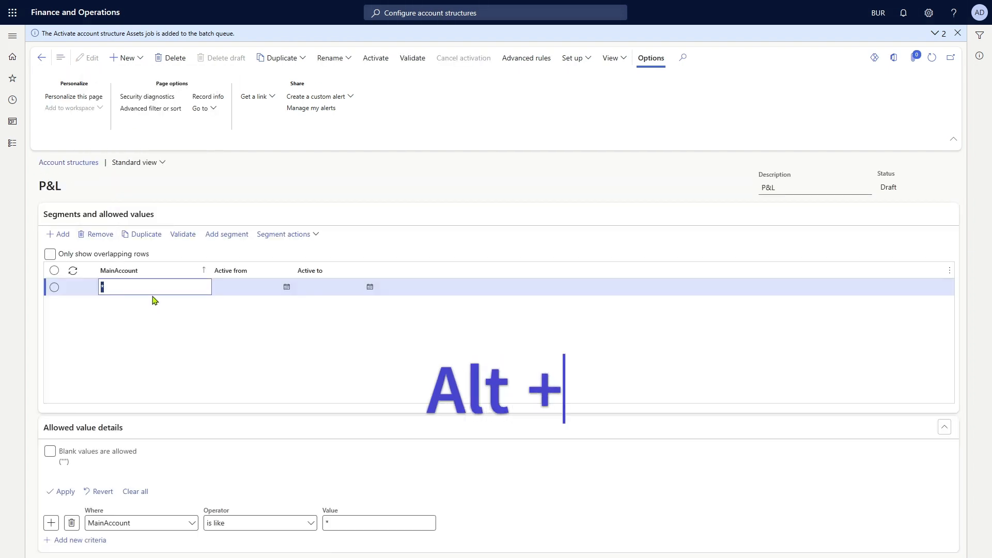
- Enter the allowed main account range of the P&L account structure, starting at 40000
type("40000")
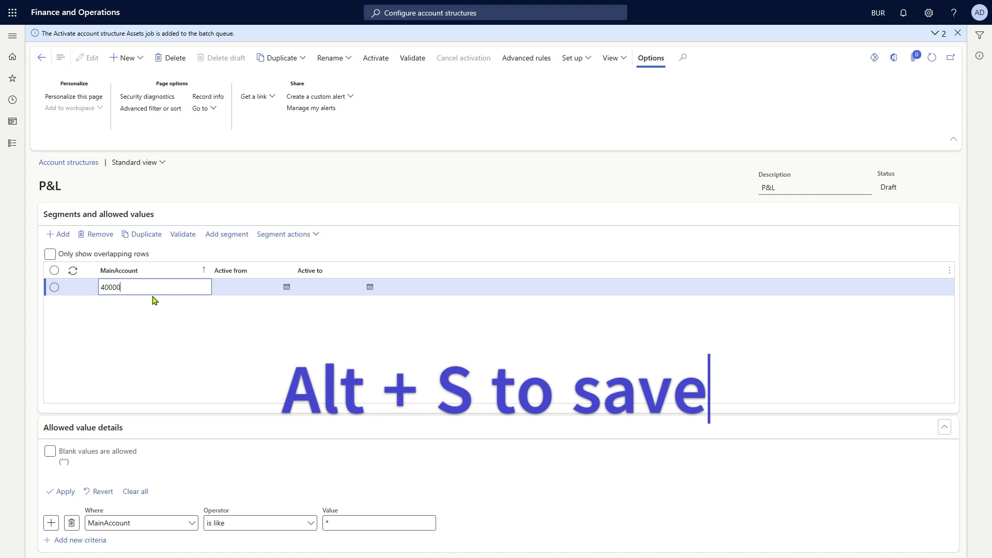
type("..49")
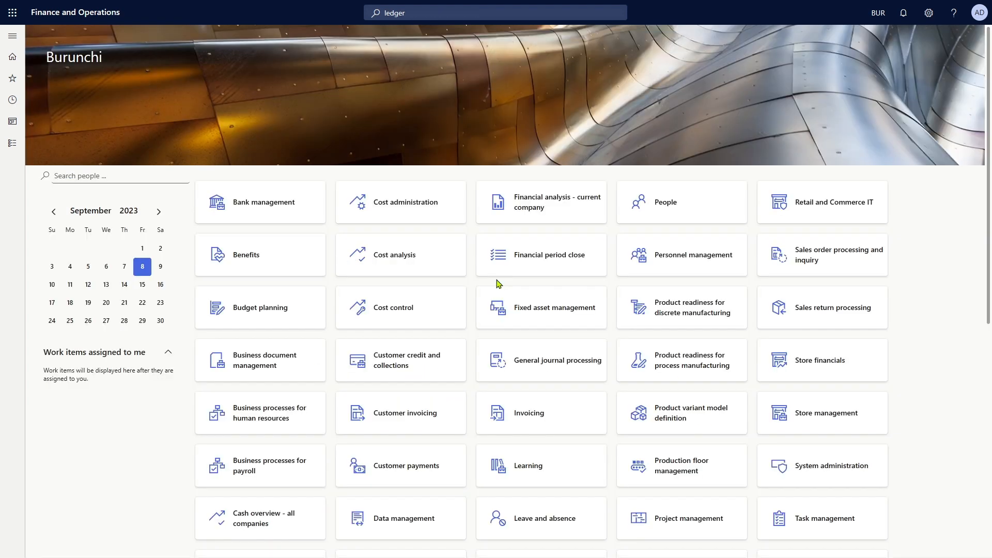
- Find and open the general ledger's Journal names page
left_click(460, 11)
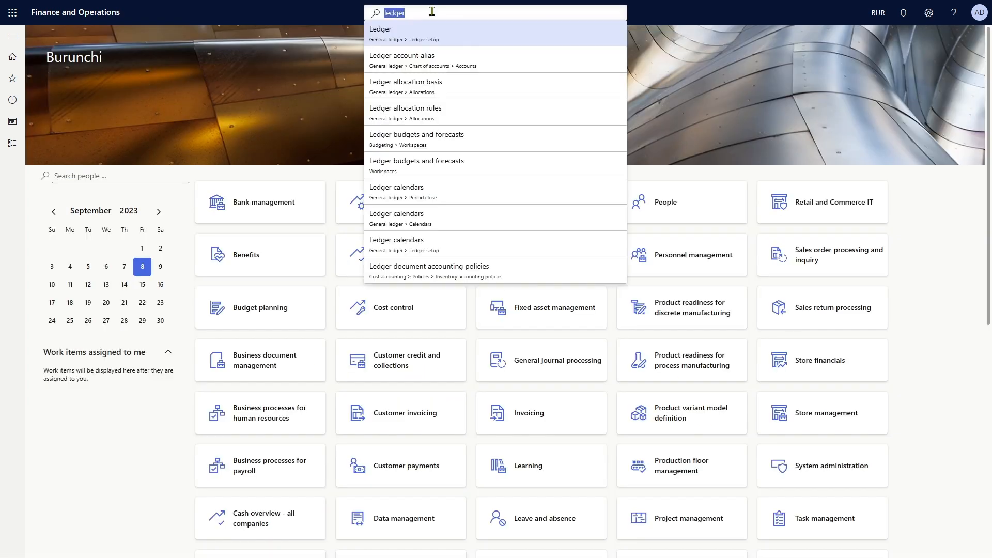
type("journal names")
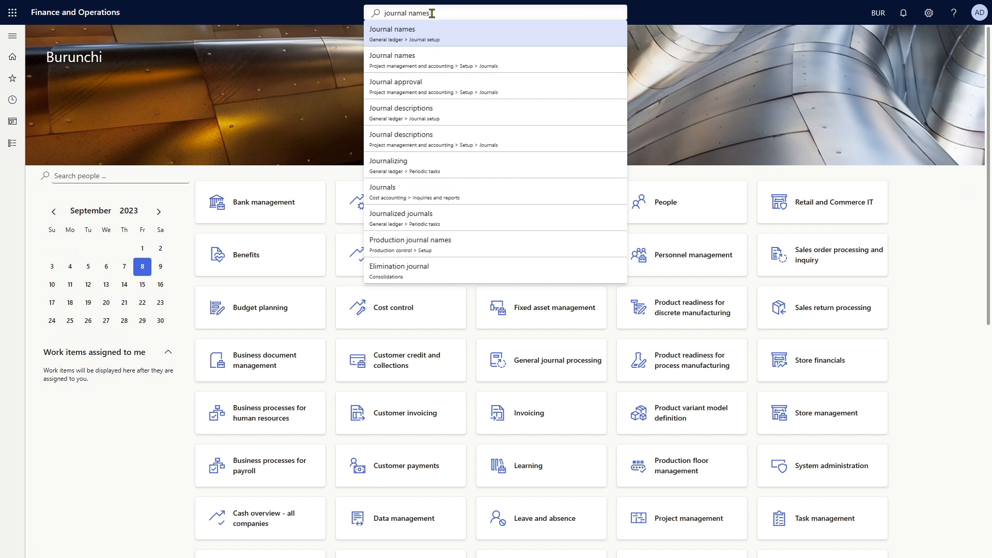
left_click(423, 40)
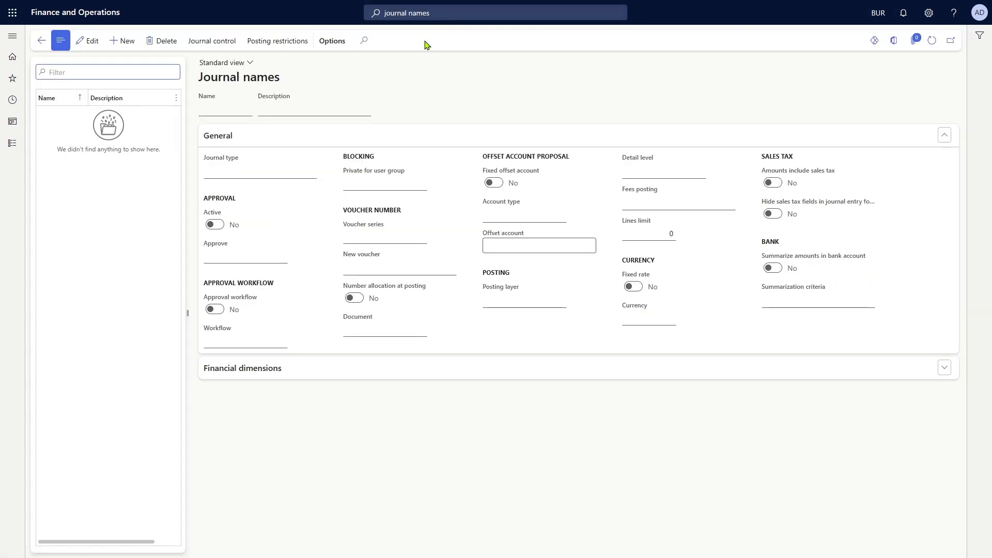
- Create a journal name record called General with the description General journal, leaving the journal type as Daily
left_click(129, 41)
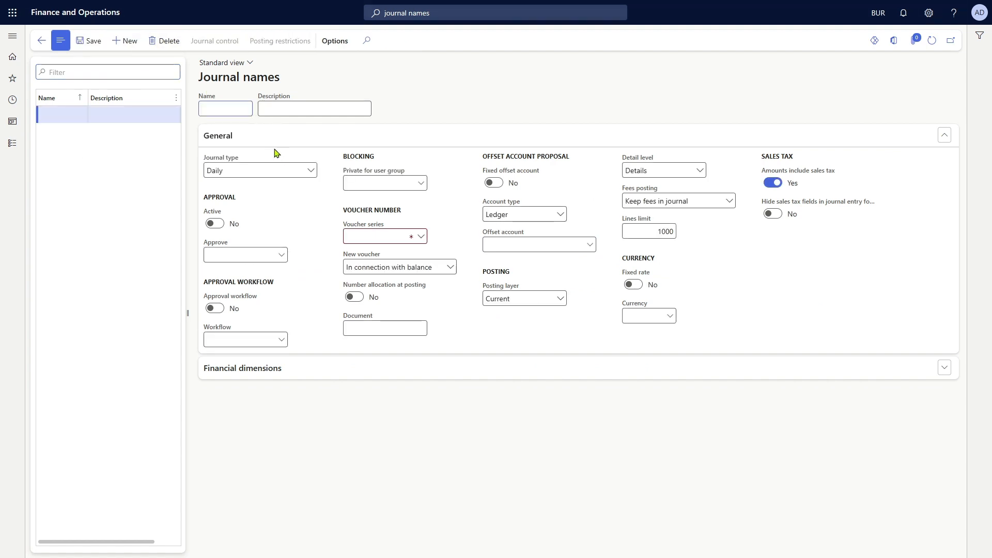
type("General")
key("Tab")
type("Gene")
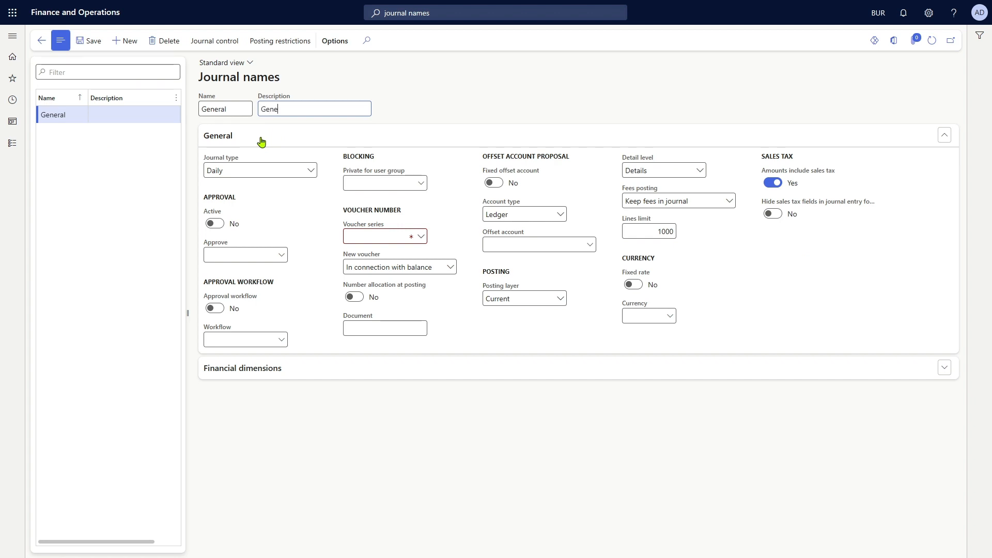
type("ral journal")
key("Tab")
key("Tab")
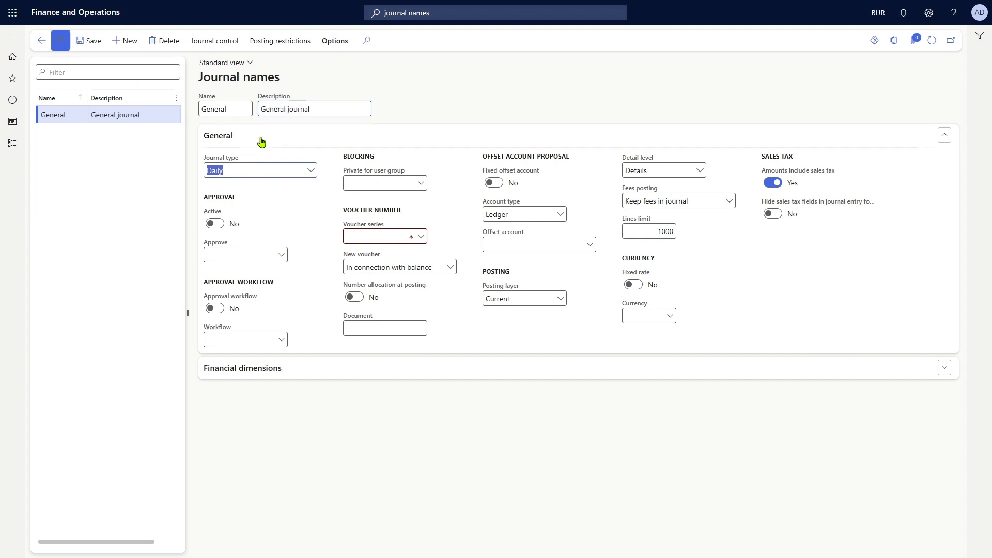
- Change the new journal's name to GJ
key("shift+Tab")
key("shift+Tab")
key("shift+Tab")
type("J")
key("Tab")
key("Tab")
key("Tab")
key("Tab")
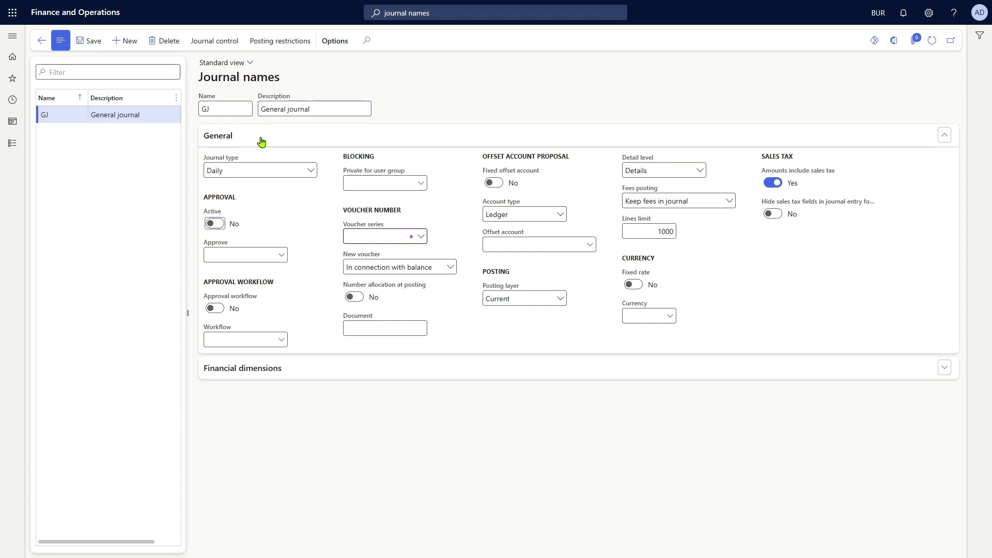
- Set the voucher series of the GJ journal to Acco_1
key("Tab")
key("Tab")
left_click(419, 238)
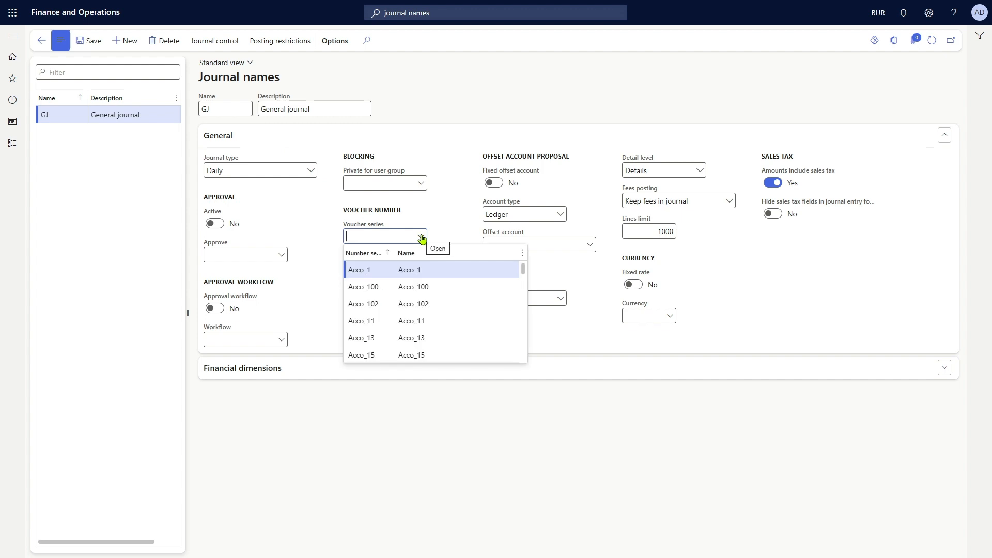
left_click(354, 269)
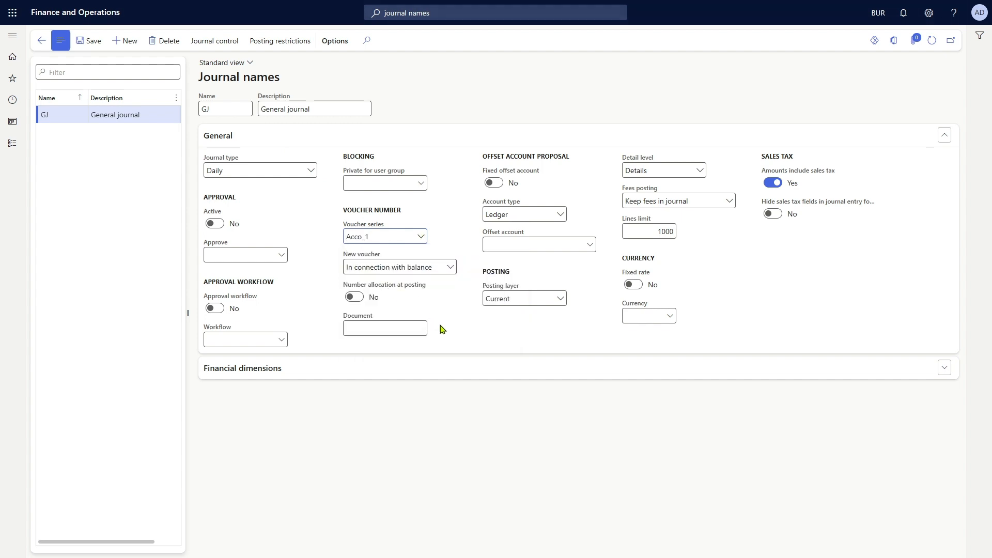
- Turn off Amounts include sales tax for the GJ journal, set its currency to USD and save the record
key("Tab")
key("Tab")
key("Tab")
key("Tab")
left_click(775, 184)
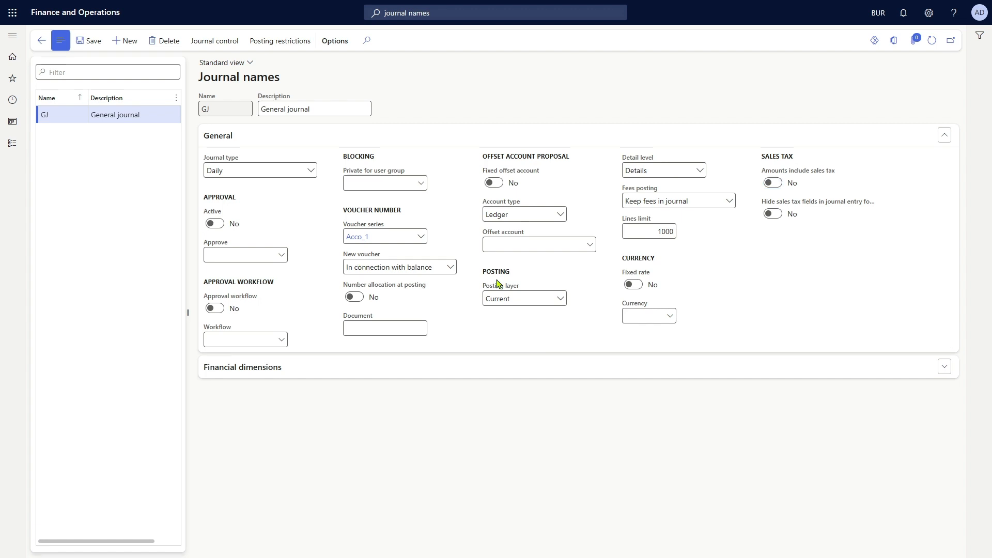
left_click(638, 316)
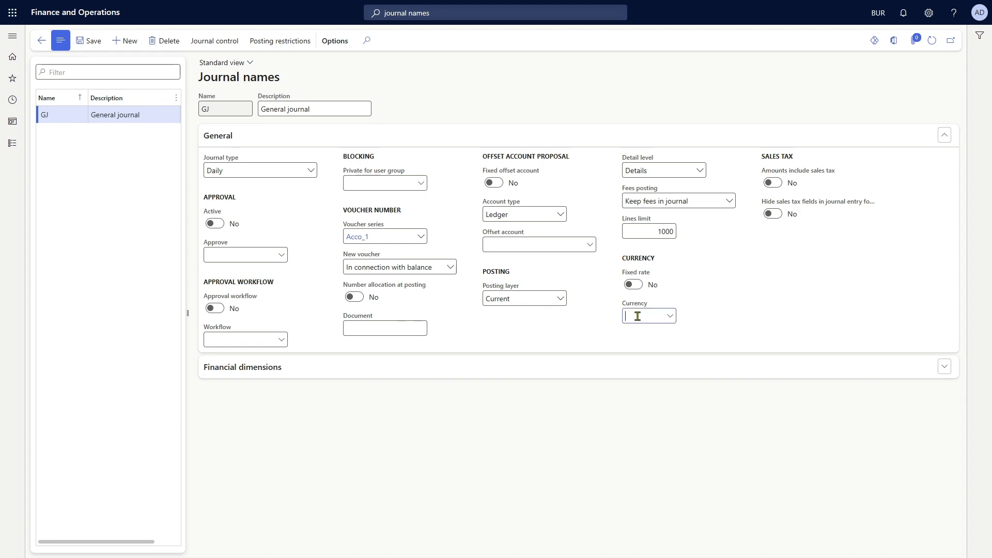
left_click(638, 316)
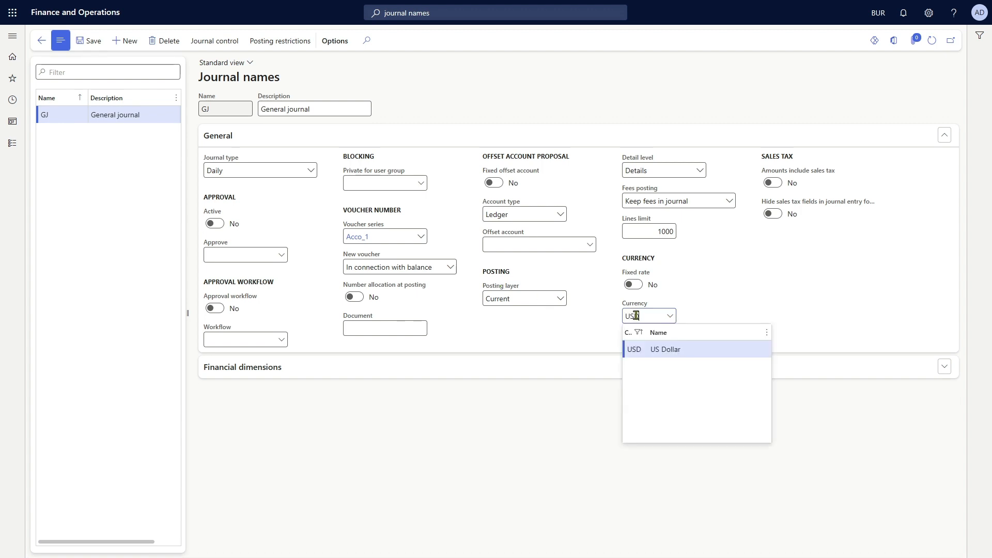
left_click(660, 347)
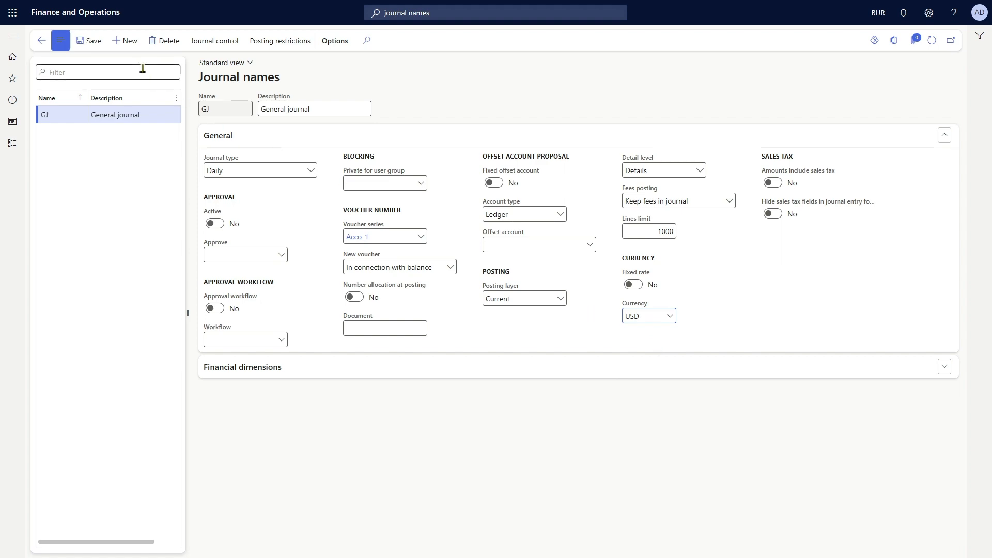
left_click(85, 42)
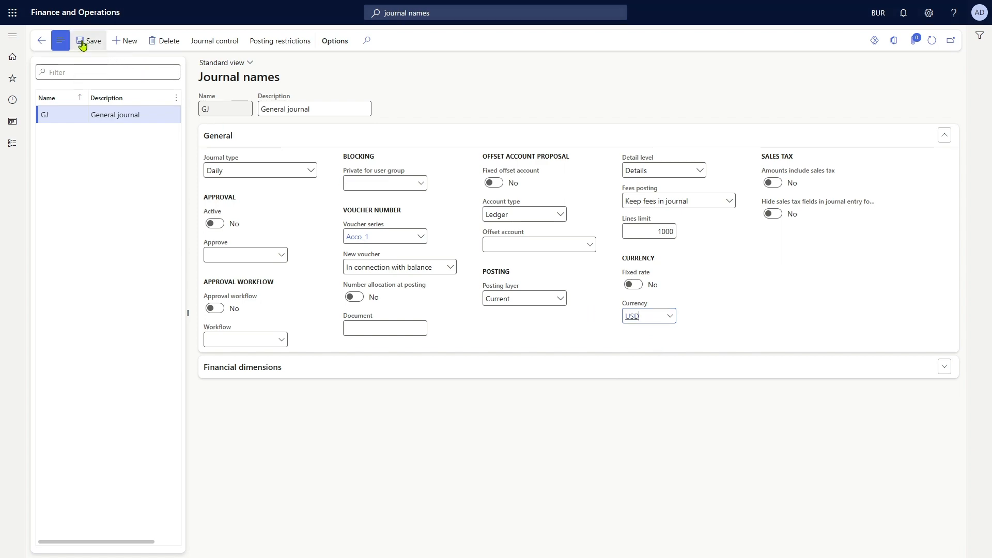
- Return to the home page and open General journals in the General ledger module
left_click(13, 61)
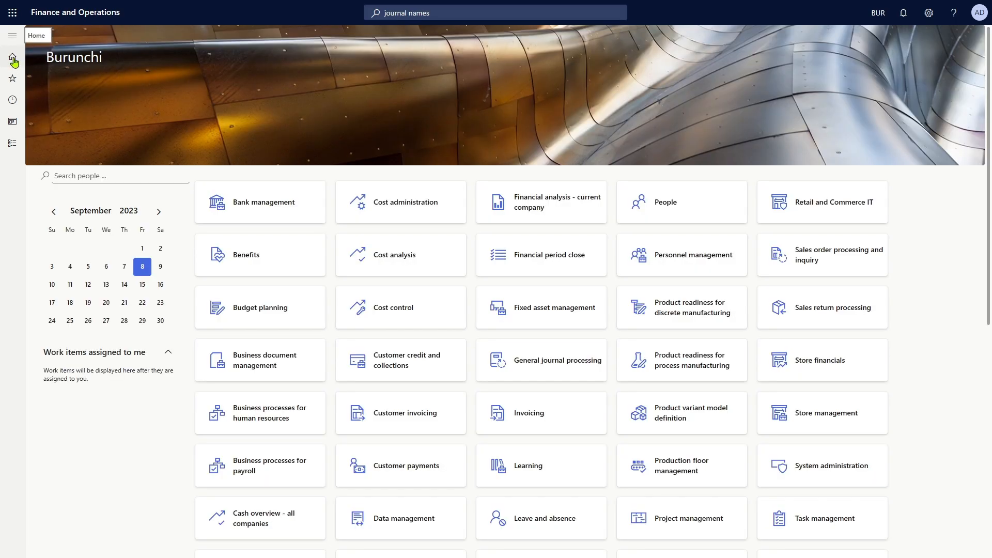
left_click(13, 143)
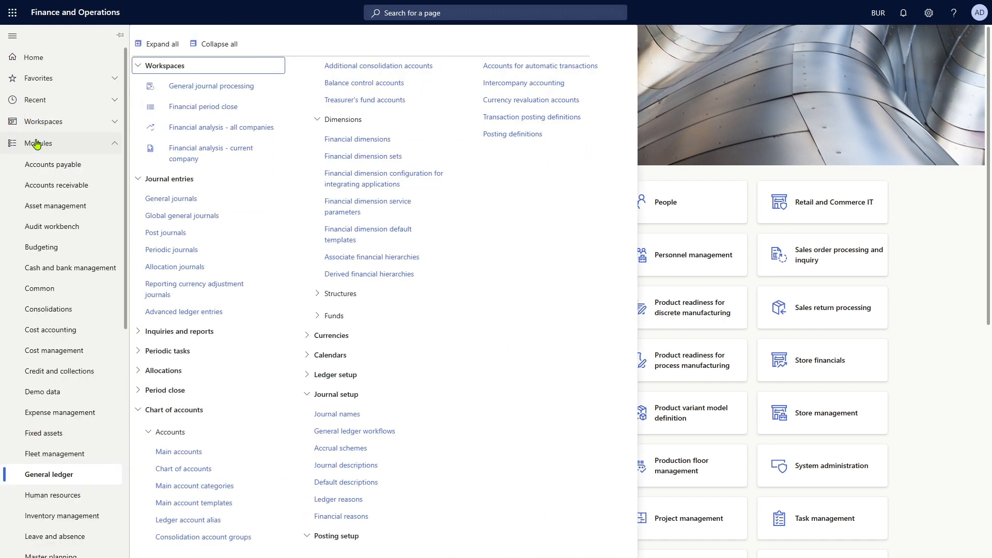
left_click(184, 200)
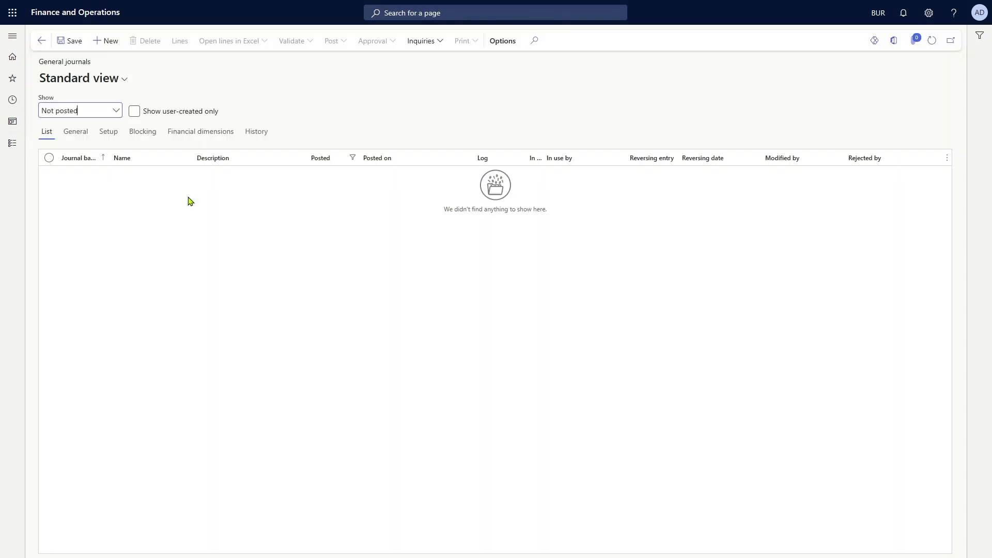
- Create a new general journal with the name GJ and open its lines
left_click(106, 40)
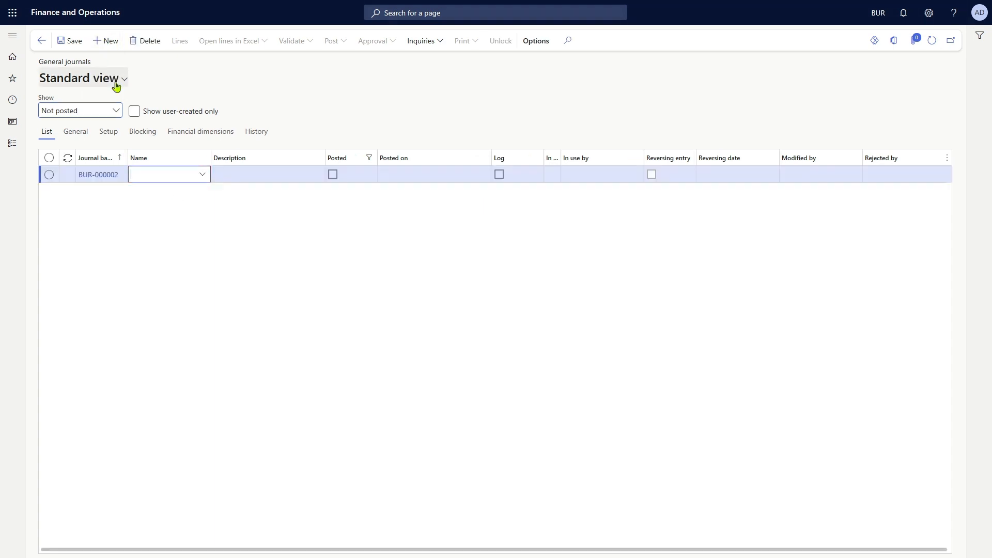
left_click(204, 175)
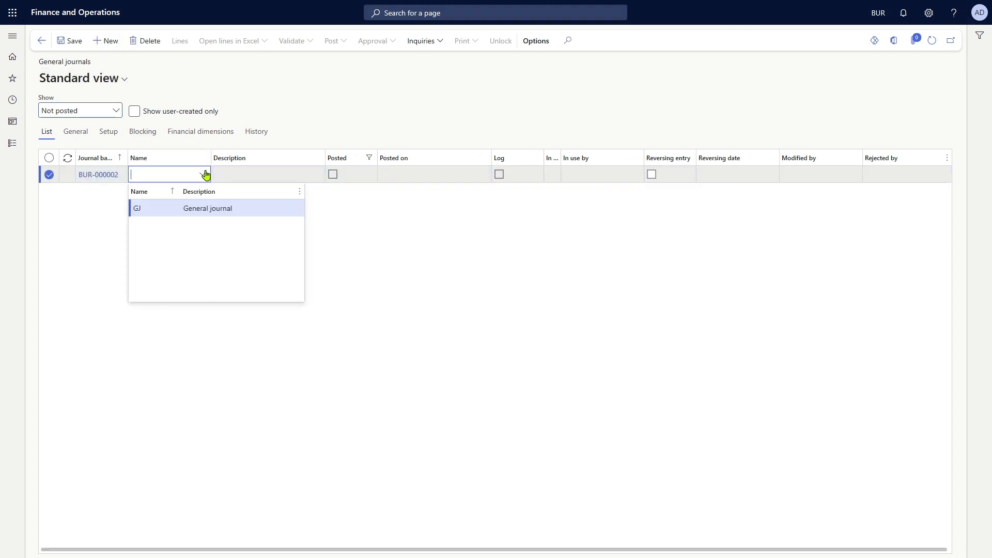
left_click(188, 210)
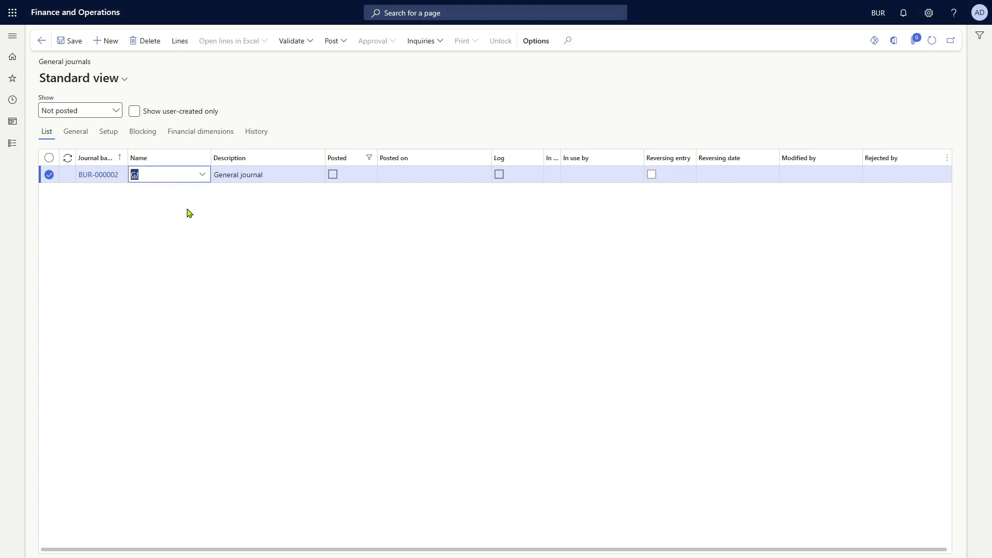
left_click(181, 41)
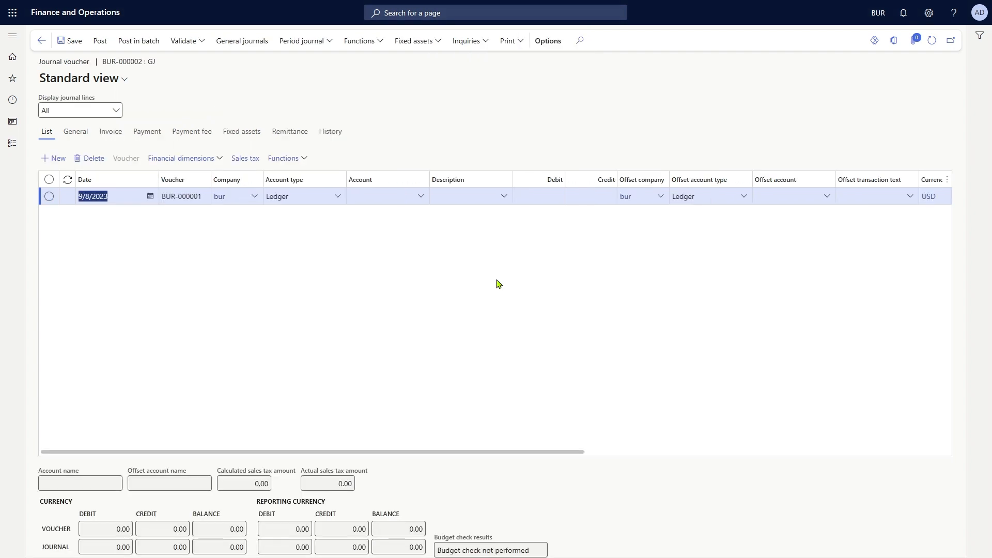
- Check the journal entry in the Word document and fill in the first voucher line with account 12300, debit 500 and date 1/1/2023
key("alt+Tab")
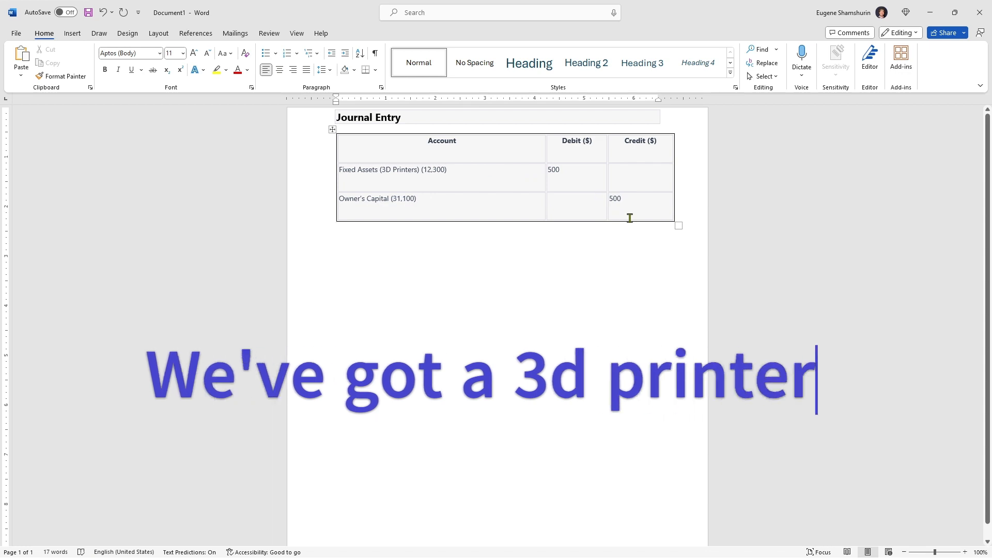
key("alt+Tab")
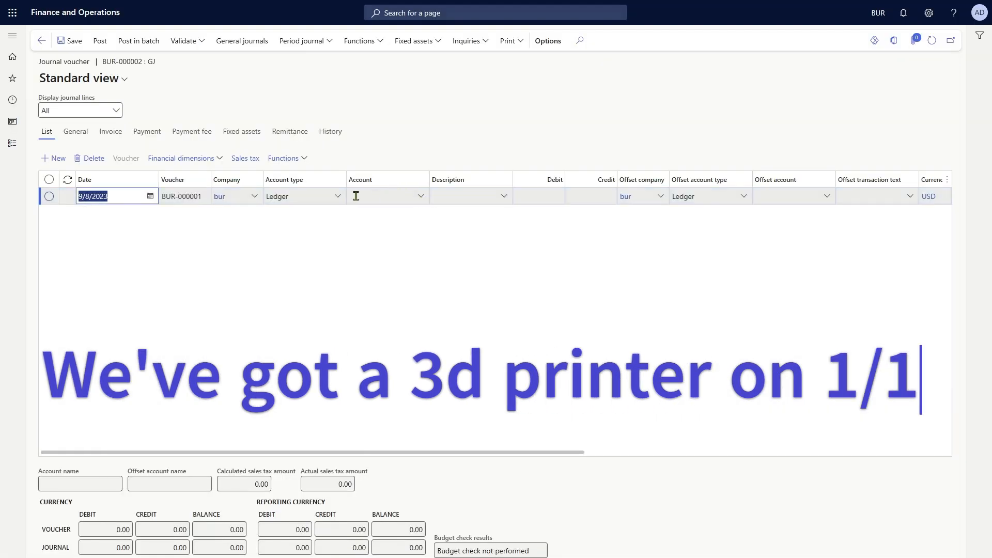
left_click(380, 194)
type("12")
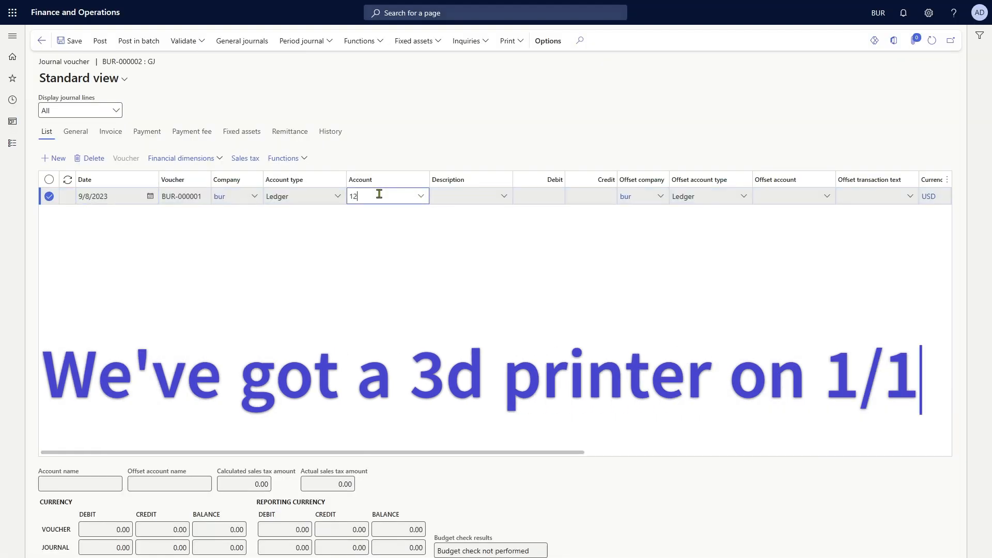
type("300")
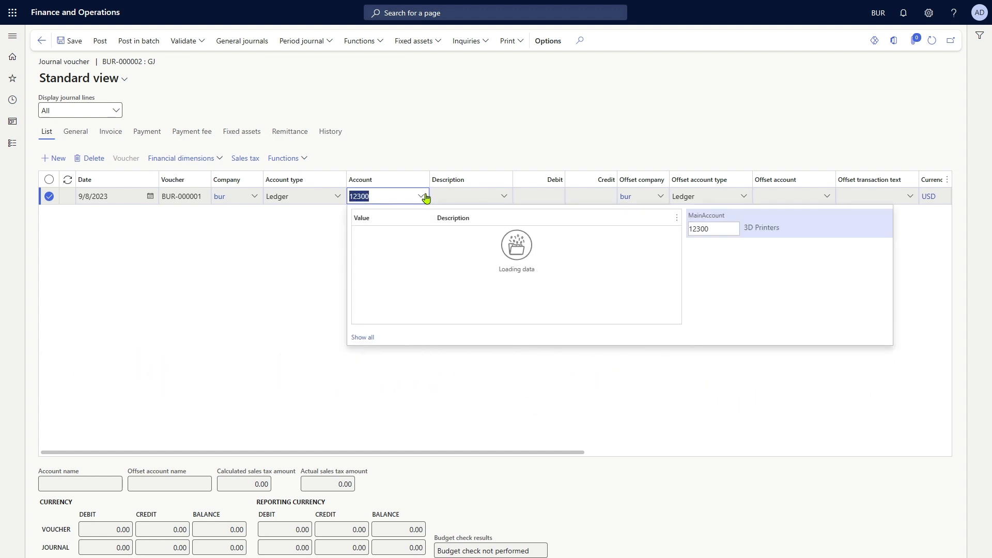
key("Tab")
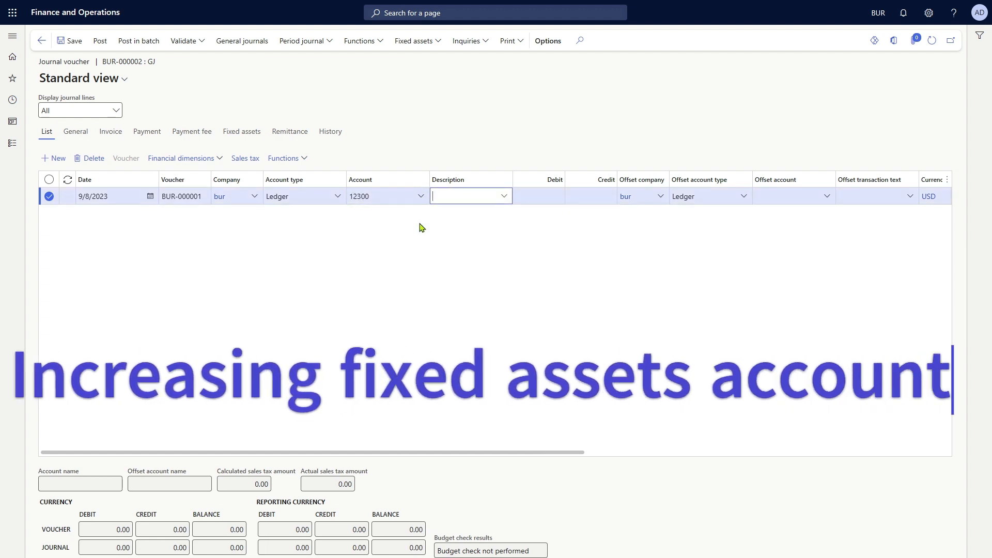
key("Tab")
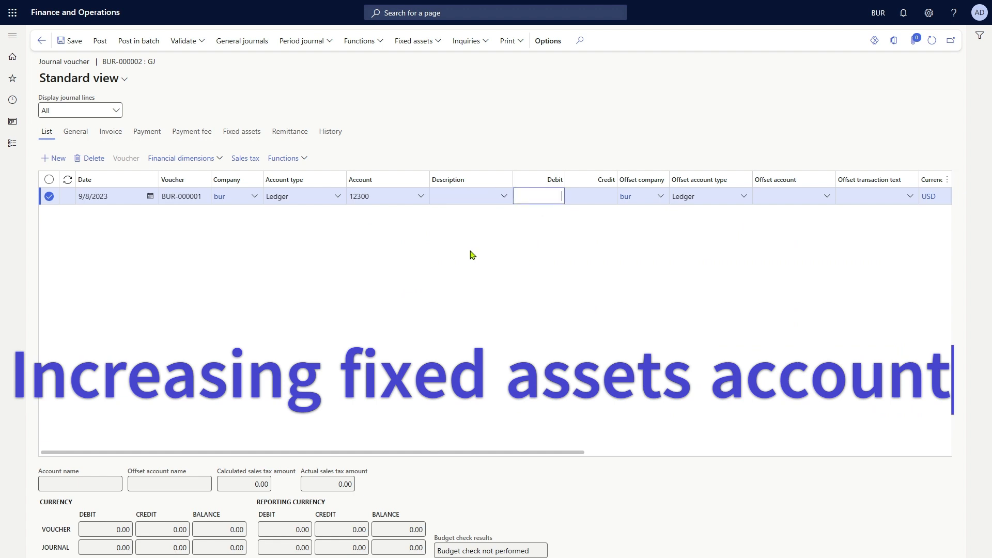
type("500")
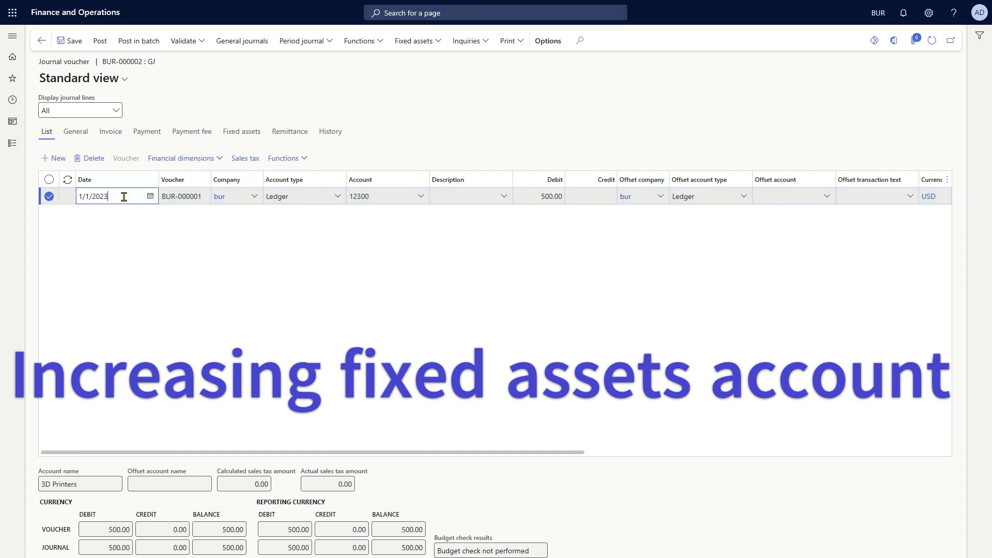
- Add a second line to the same voucher for account 31100 with a credit of 500
key("Down")
key("Tab")
key("Tab")
key("Tab")
key("Tab")
key("Tab")
key("Tab")
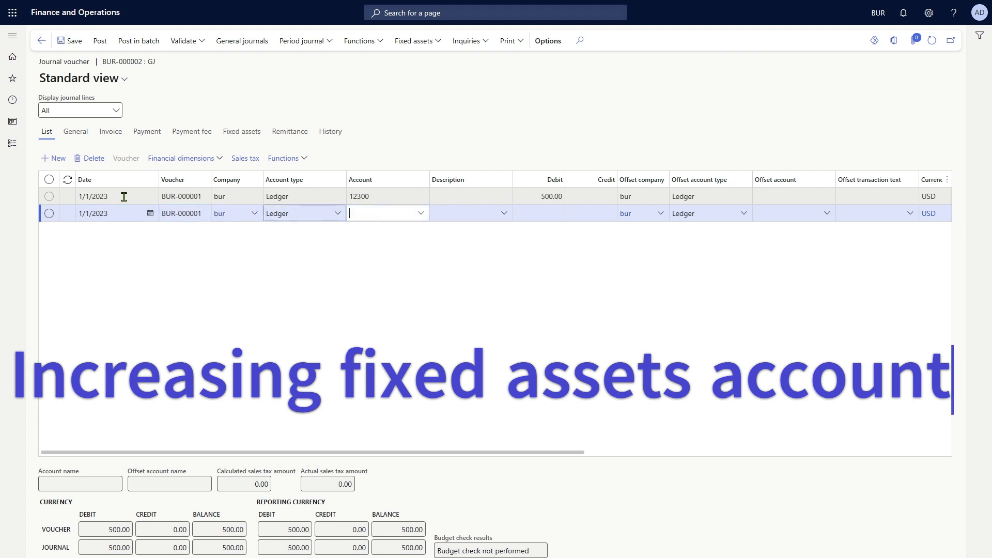
key("shift+Tab")
key("shift+Tab")
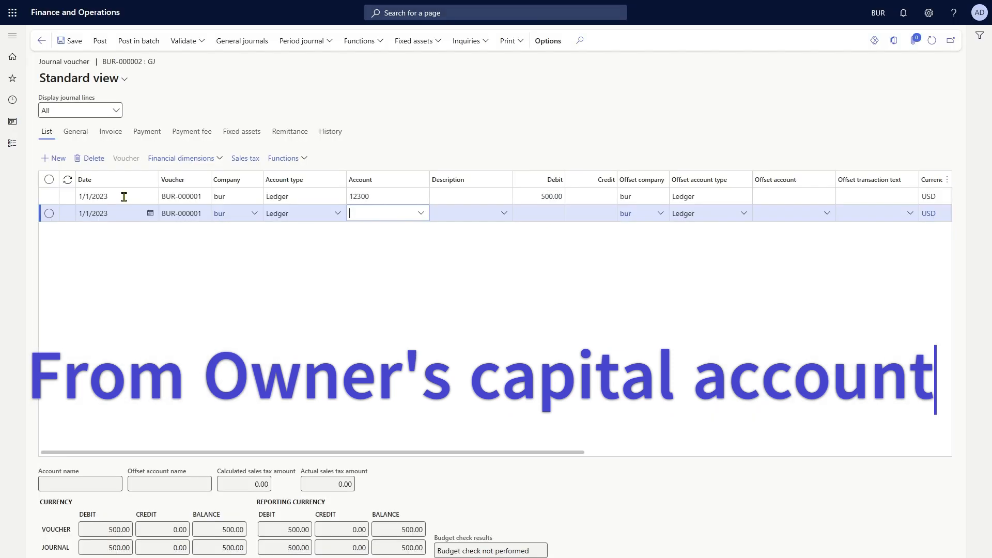
type("31100")
key("Tab")
key("Tab")
key("Tab")
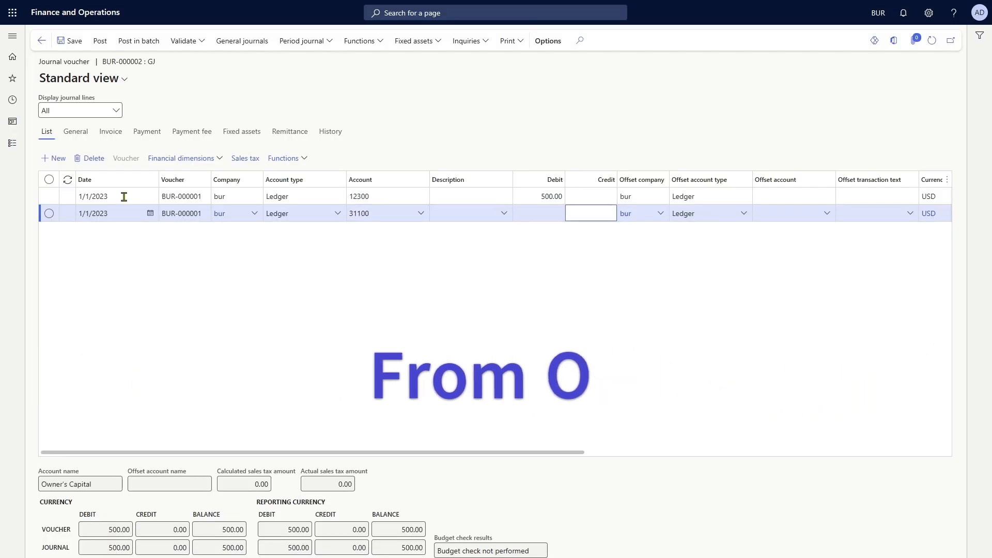
type("500")
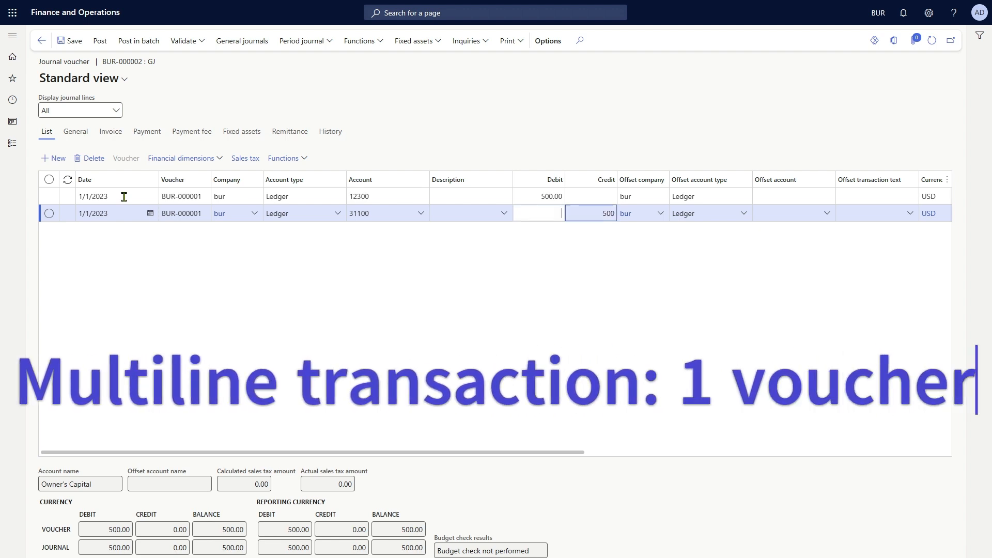
key("shift+Tab")
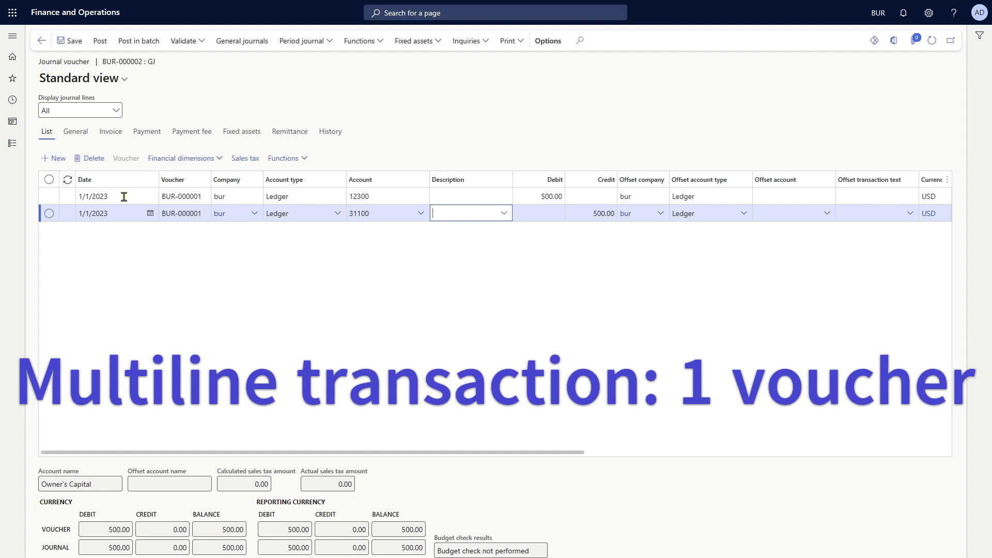
- Describe the 12300 debit line as "3d printer purchase" and the 31100 credit line as "from owner's account"
key("Up")
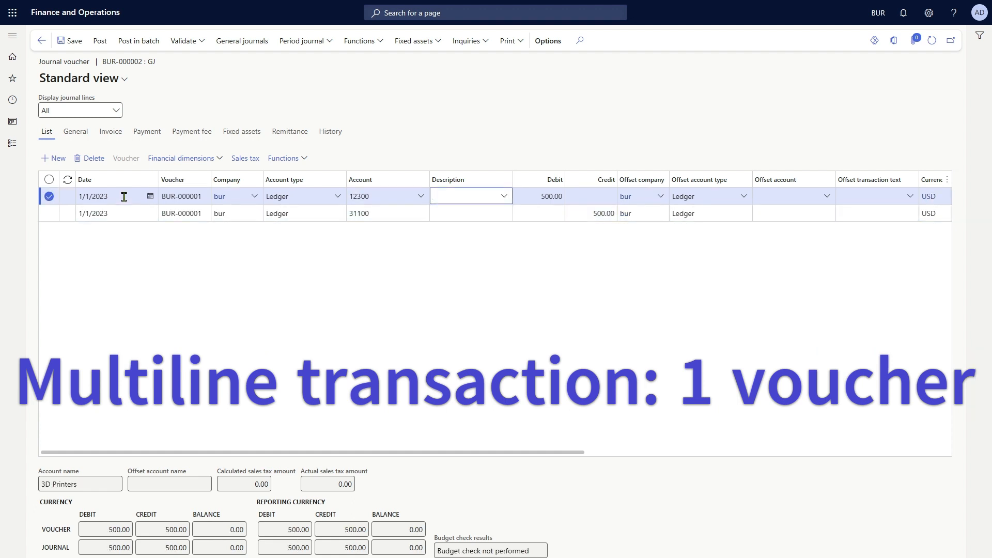
type("3d printer purchase")
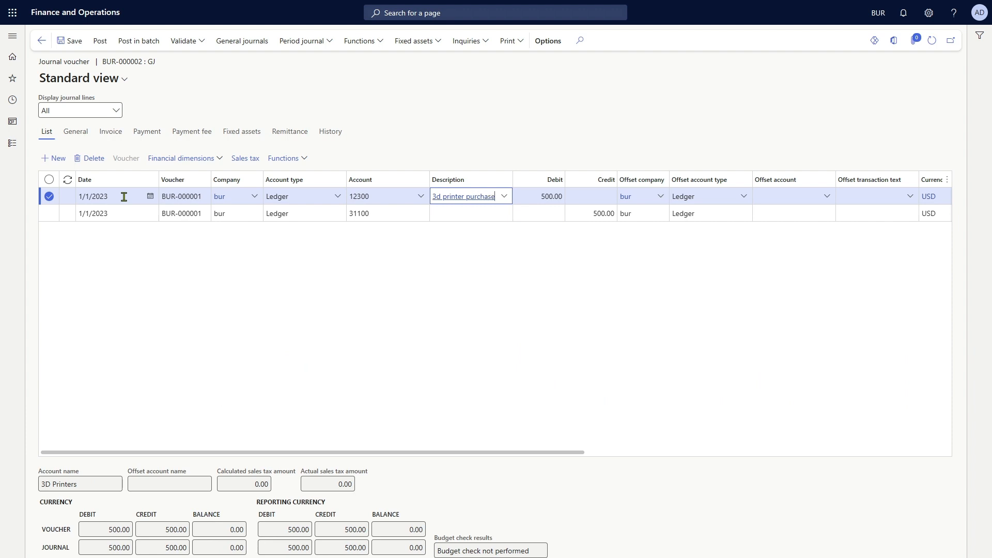
left_click(474, 213)
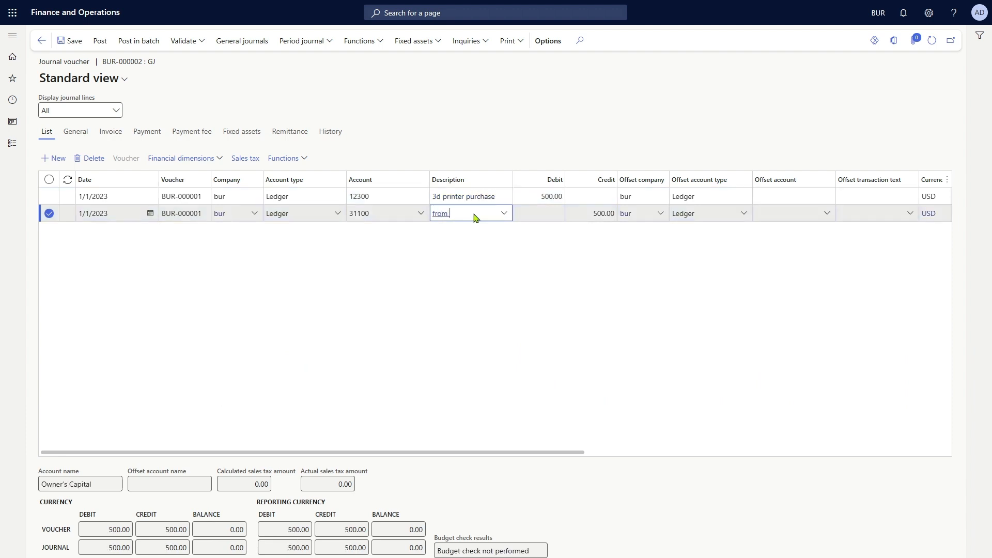
type("from owner'")
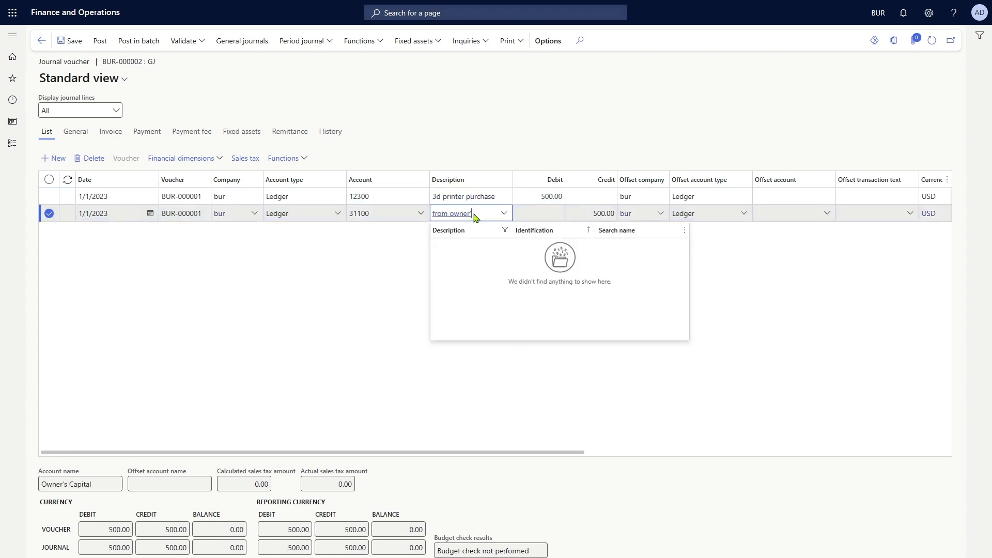
type("s account")
key("Tab")
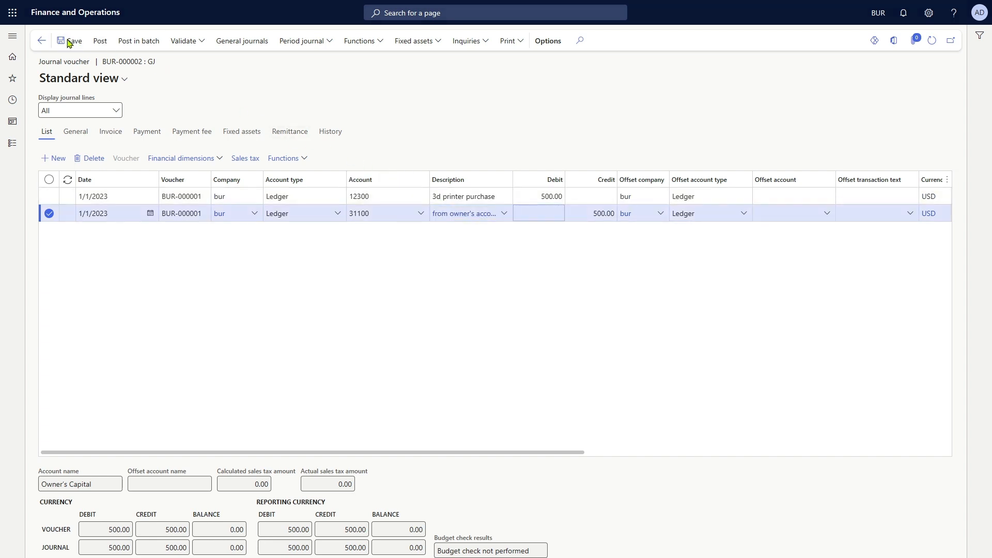
- Validate the whole journal and post it, reviewing the detailed messages after each operation
left_click(190, 43)
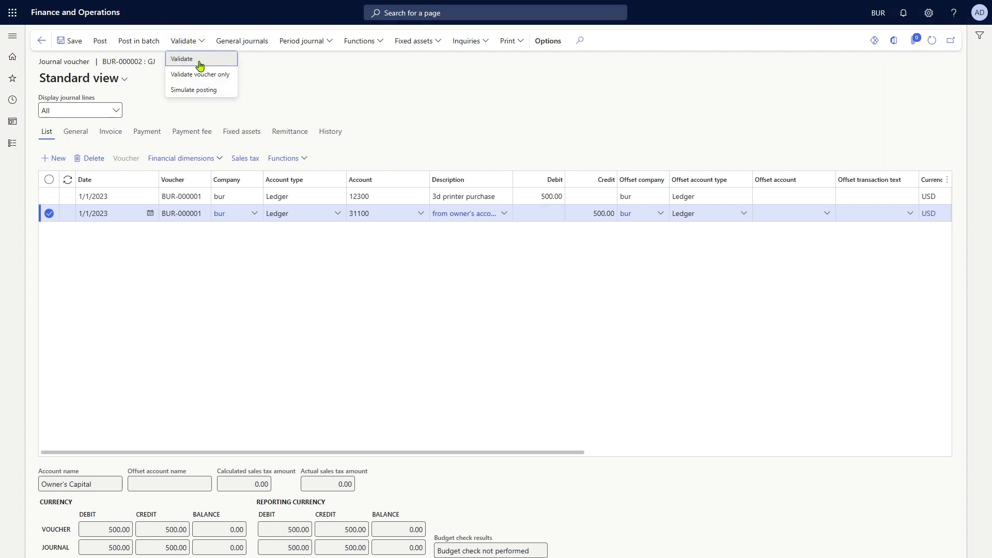
left_click(199, 65)
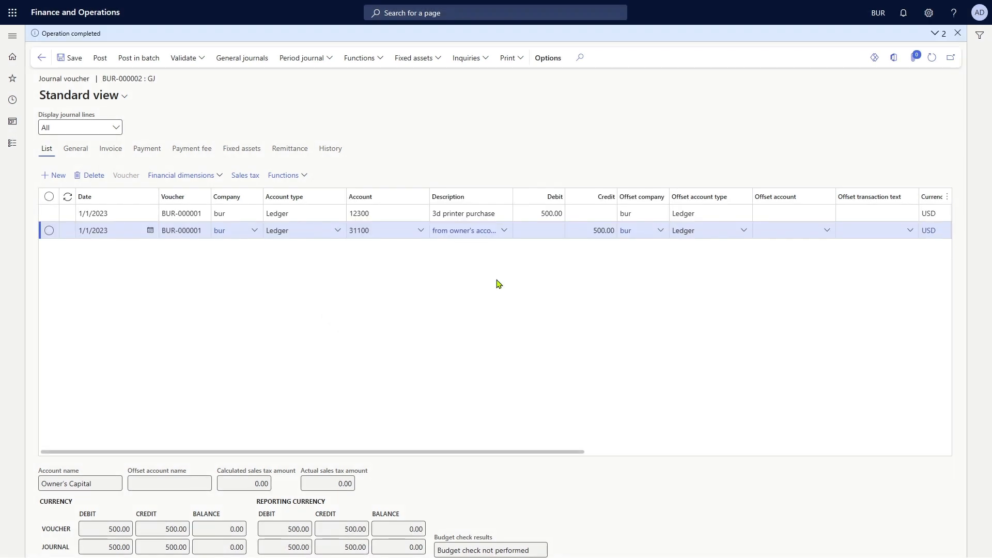
left_click(936, 34)
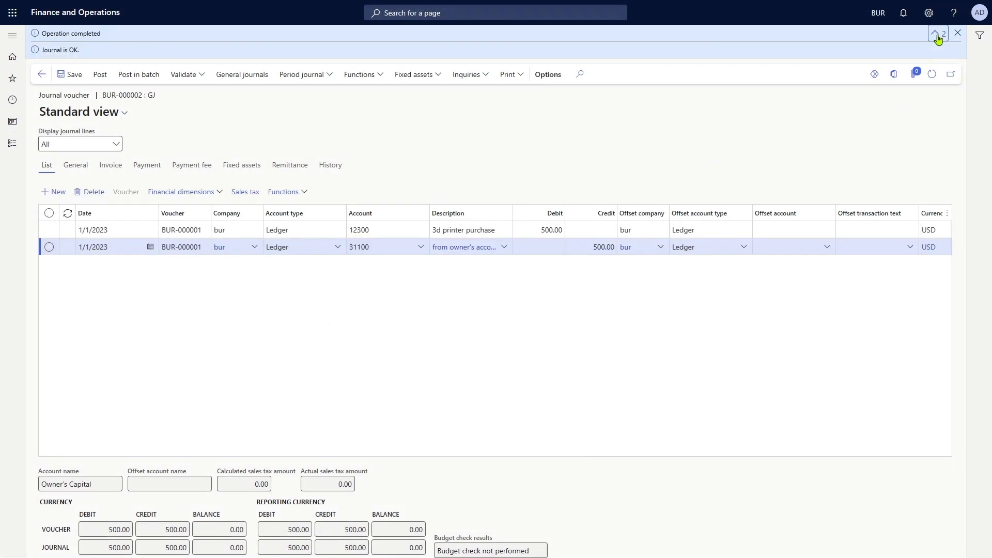
left_click(937, 35)
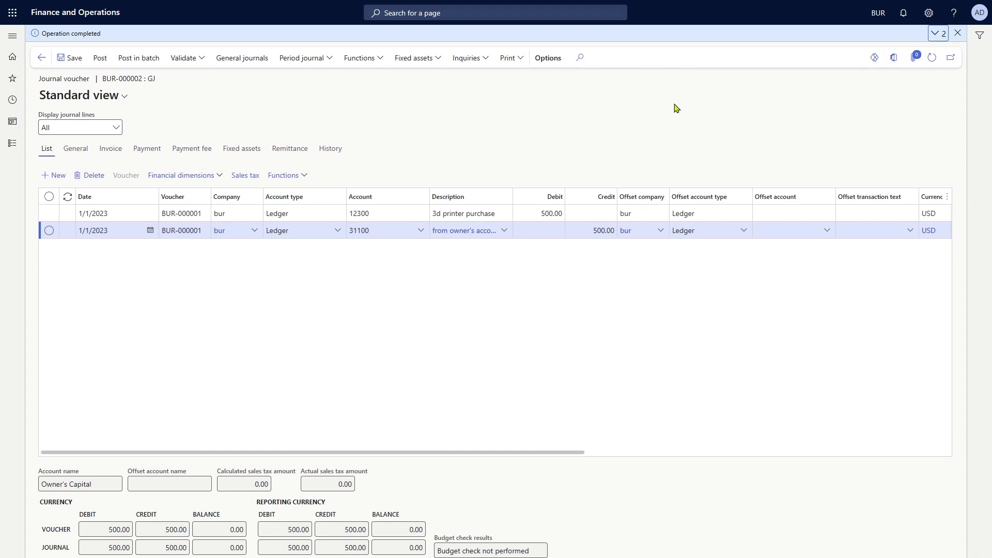
left_click(100, 57)
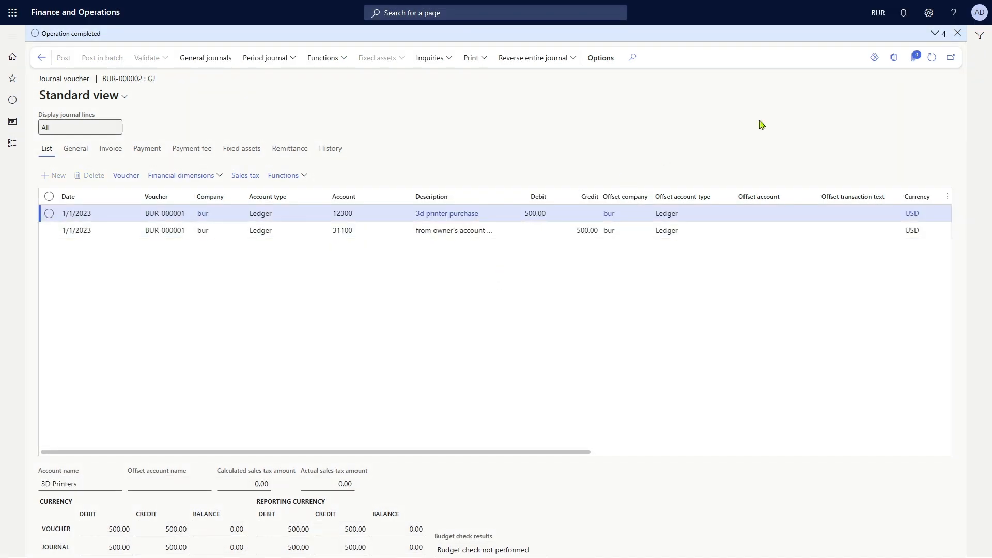
left_click(934, 34)
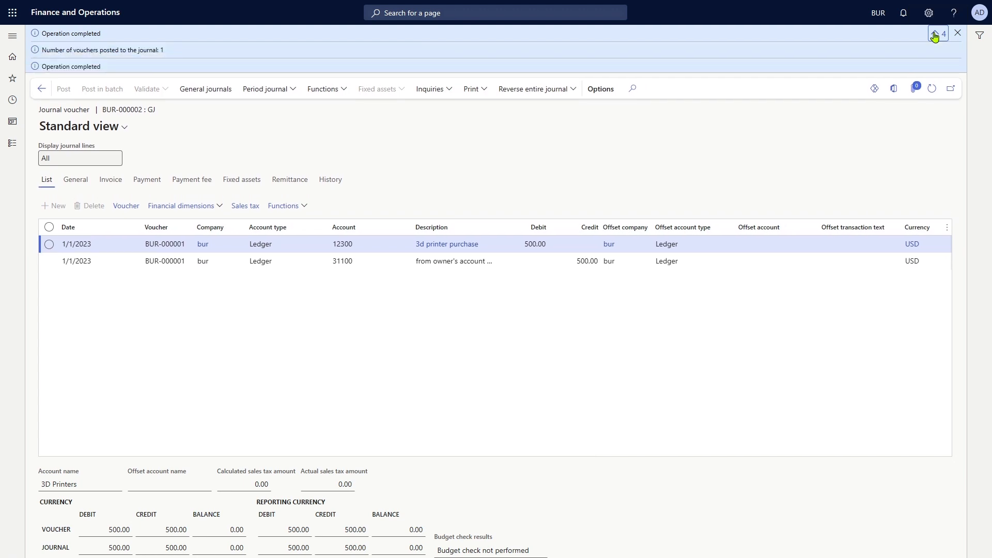